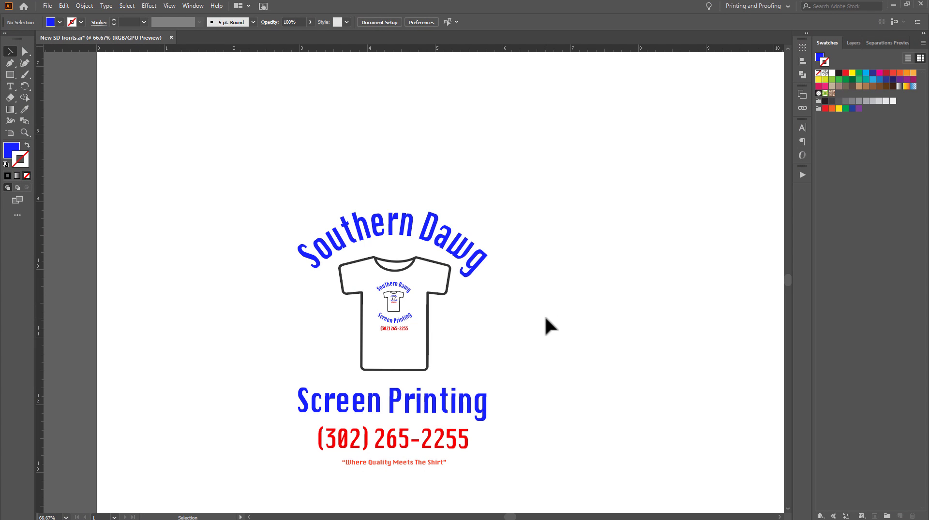
# Step: Convert the large arched "Southern Dawg" text to outlines
pyautogui.click(445, 245)
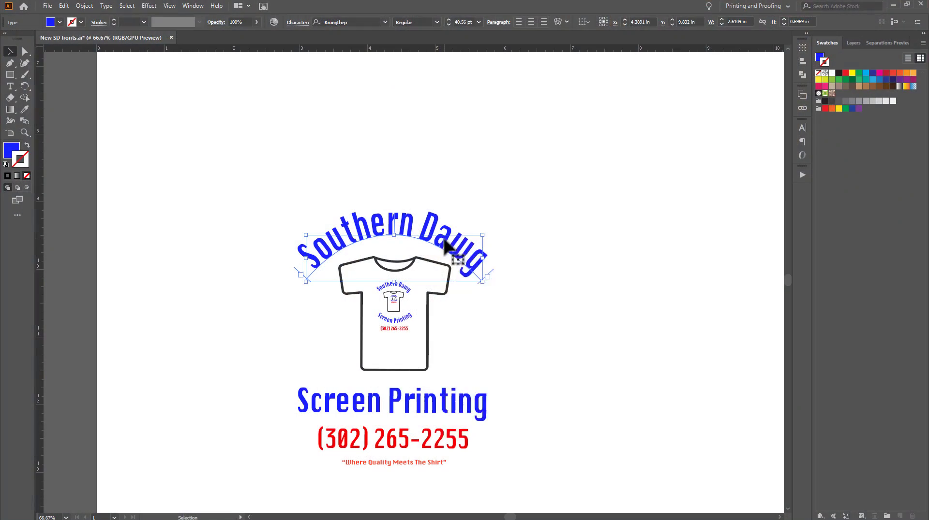
pyautogui.rightClick(445, 240)
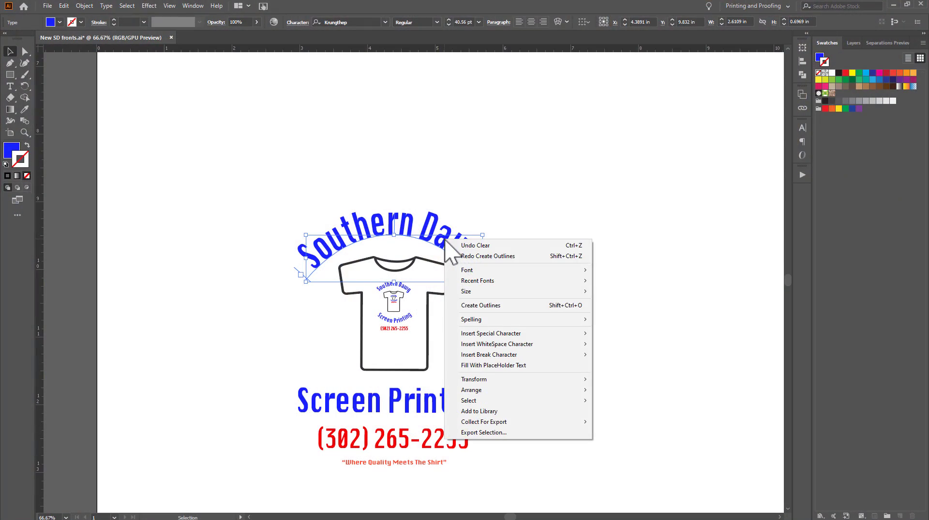
pyautogui.click(508, 305)
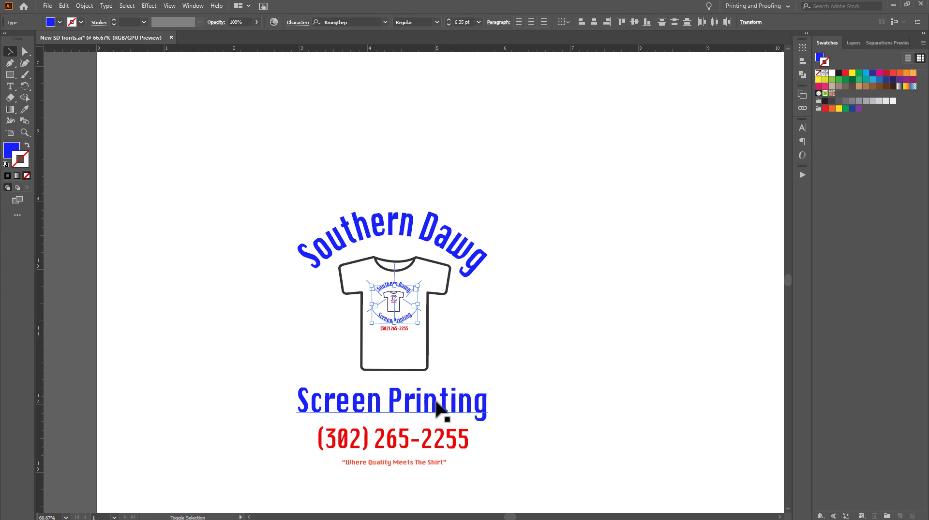
# Step: Convert the large "Screen Printing" text, the phone number and the "Where Quality Meets The Shirt" tagline to outlines
pyautogui.click(484, 410)
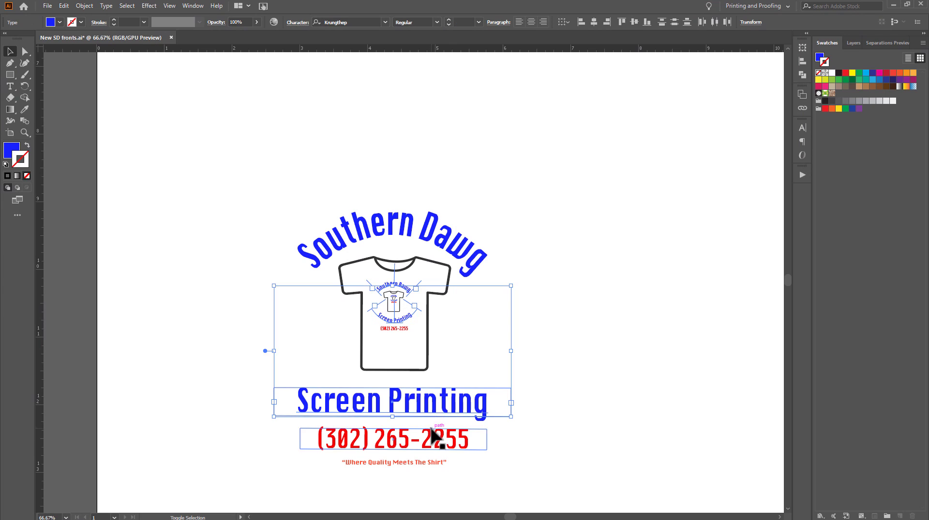
pyautogui.keyDown('shift'); pyautogui.click(429, 434); pyautogui.keyUp('shift')
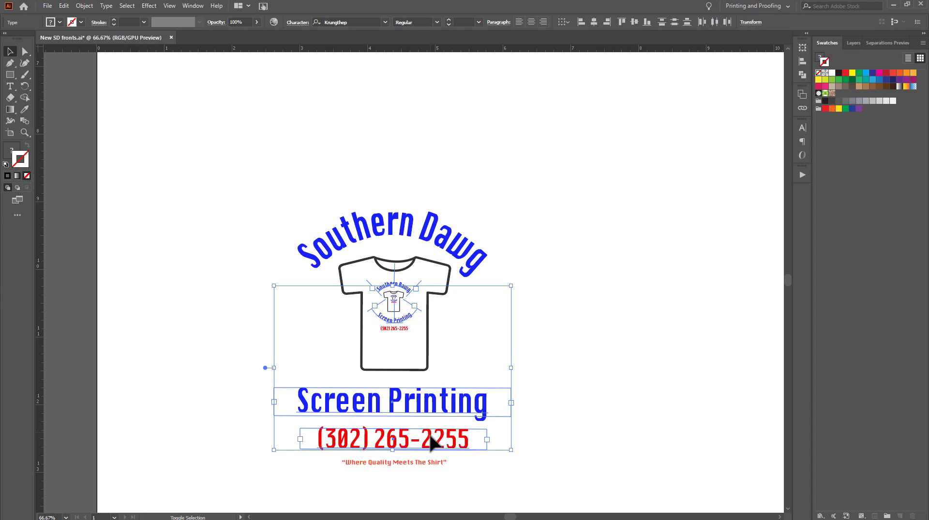
pyautogui.keyDown('shift'); pyautogui.click(415, 463); pyautogui.keyUp('shift')
pyautogui.rightClick(414, 463)
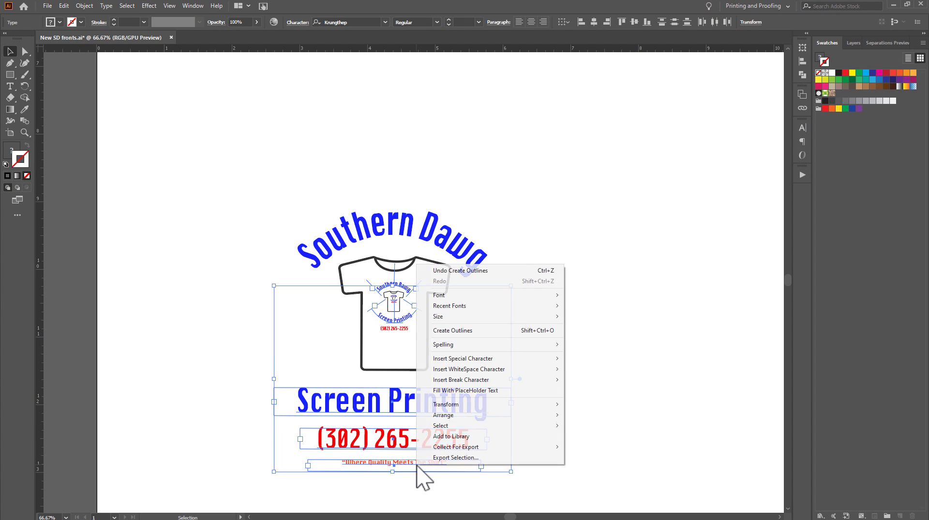
pyautogui.click(489, 330)
pyautogui.click(503, 344)
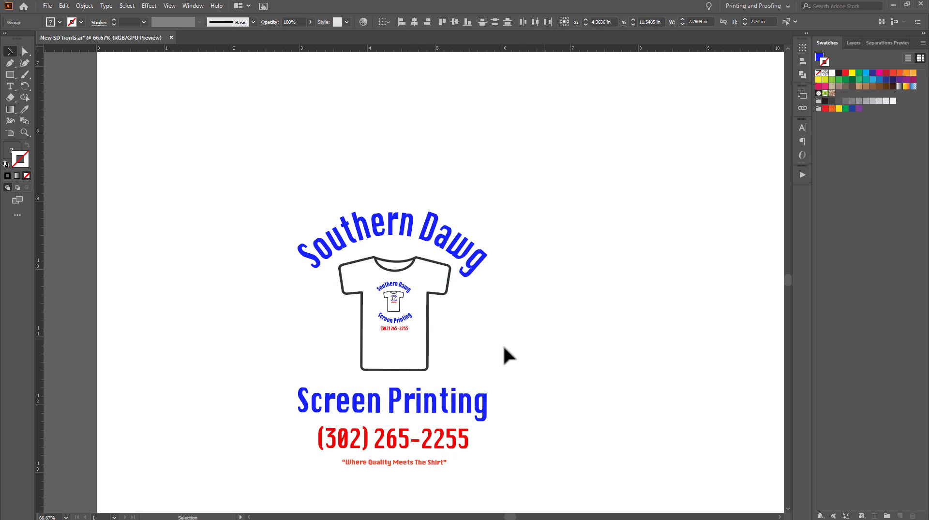
# Step: Convert the small "Southern Dawg", "Screen Printing" and phone number texts inside the large shirt to outlines, and deselect them
pyautogui.scroll(10, 394, 300)
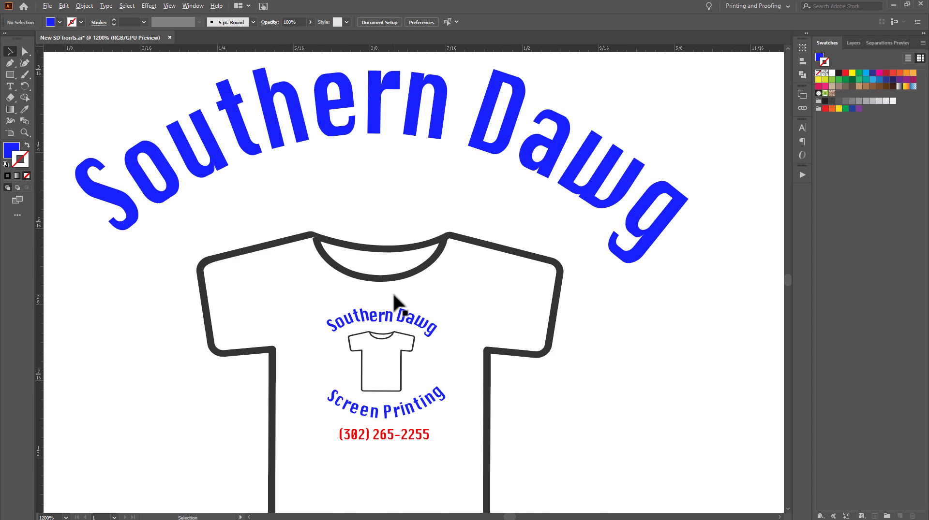
pyautogui.scroll(-3, 386, 360)
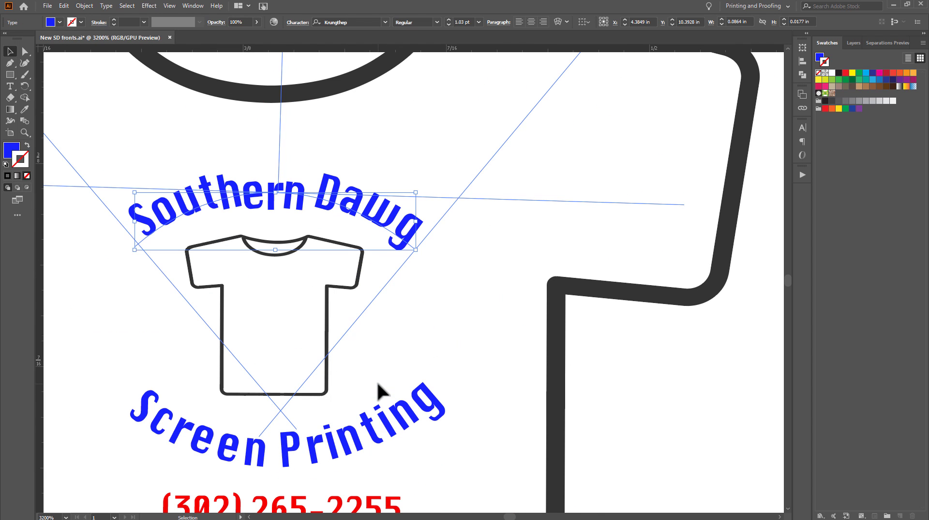
pyautogui.keyDown('shift'); pyautogui.click(383, 431); pyautogui.keyUp('shift')
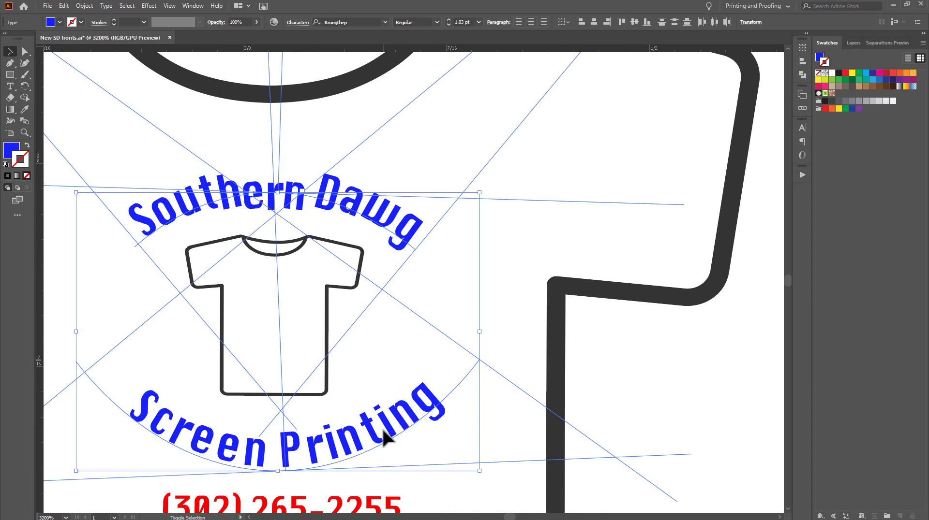
pyautogui.keyDown('shift'); pyautogui.click(373, 505); pyautogui.keyUp('shift')
pyautogui.rightClick(367, 510)
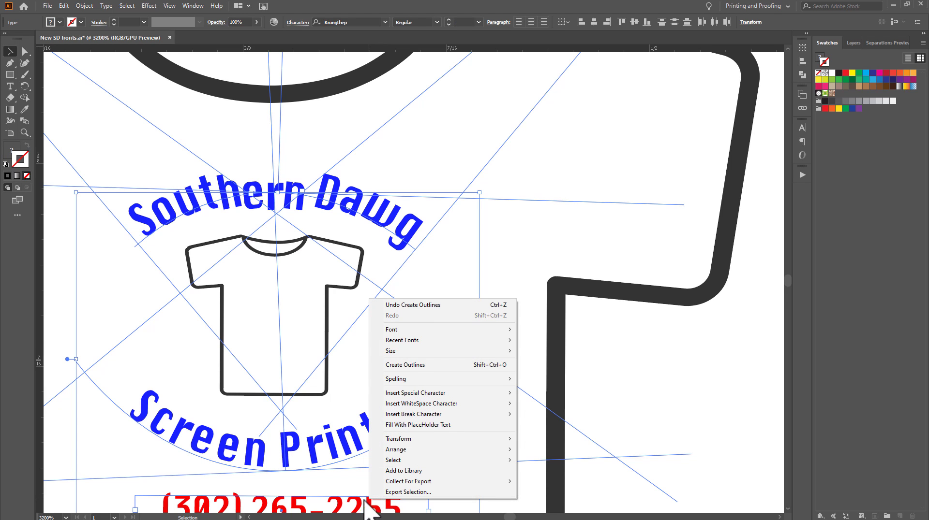
pyautogui.click(416, 365)
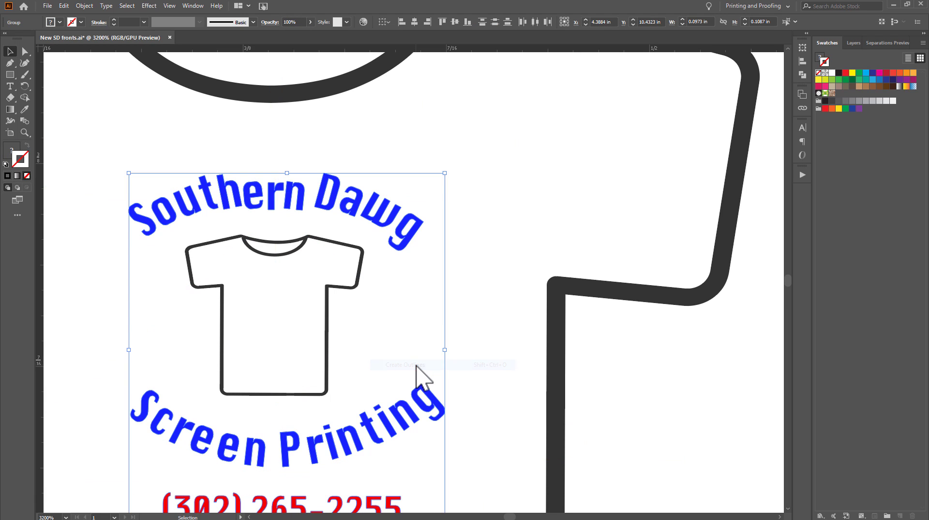
pyautogui.click(649, 358)
# Step: Select the large arched "Southern Dawg" lettering above the shirt
pyautogui.scroll(-4, 648, 359)
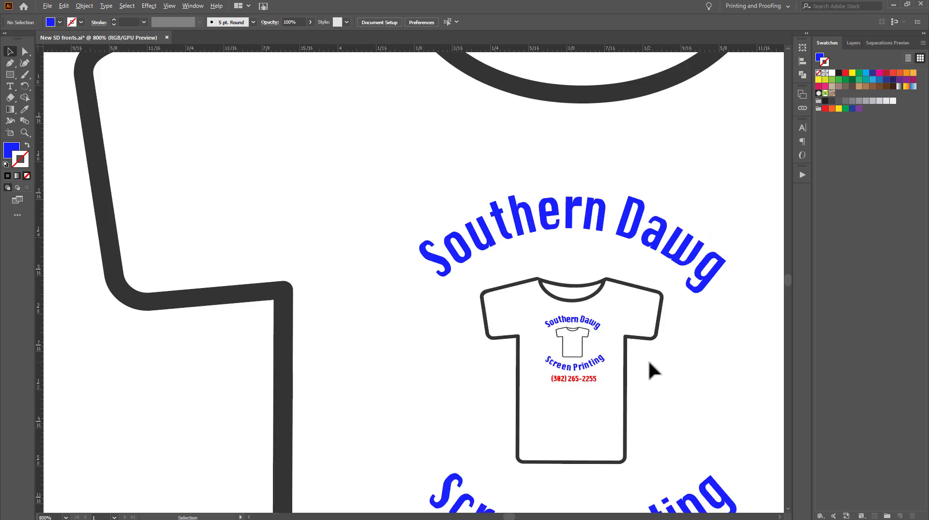
pyautogui.scroll(-8, 648, 363)
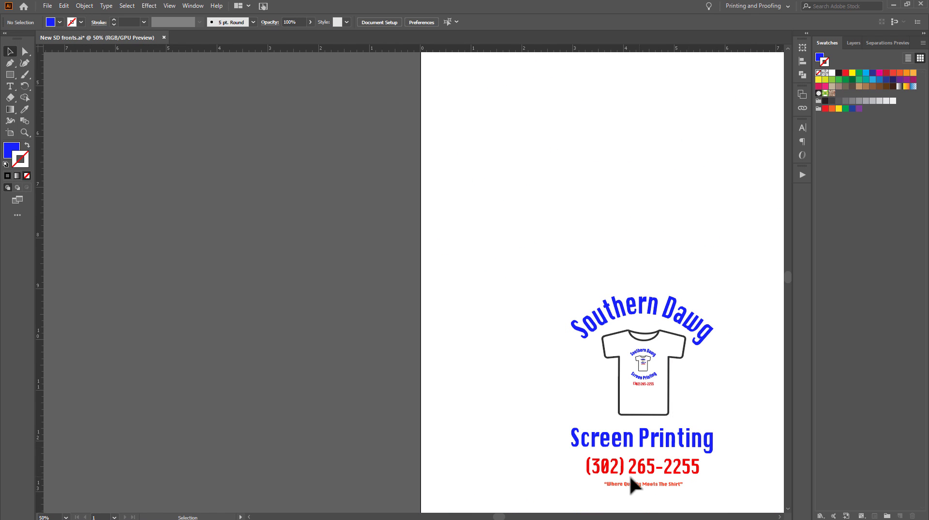
pyautogui.hscroll(5, 634, 488)
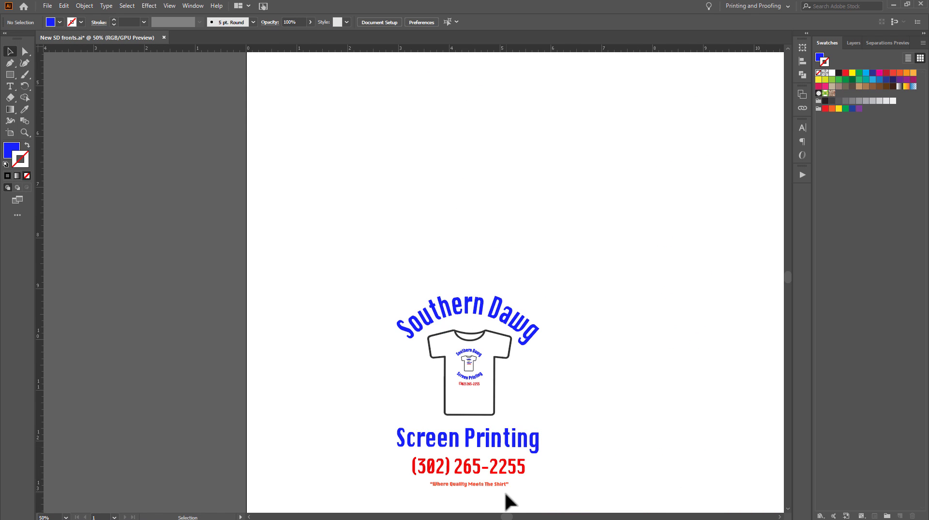
pyautogui.scroll(3, 508, 503)
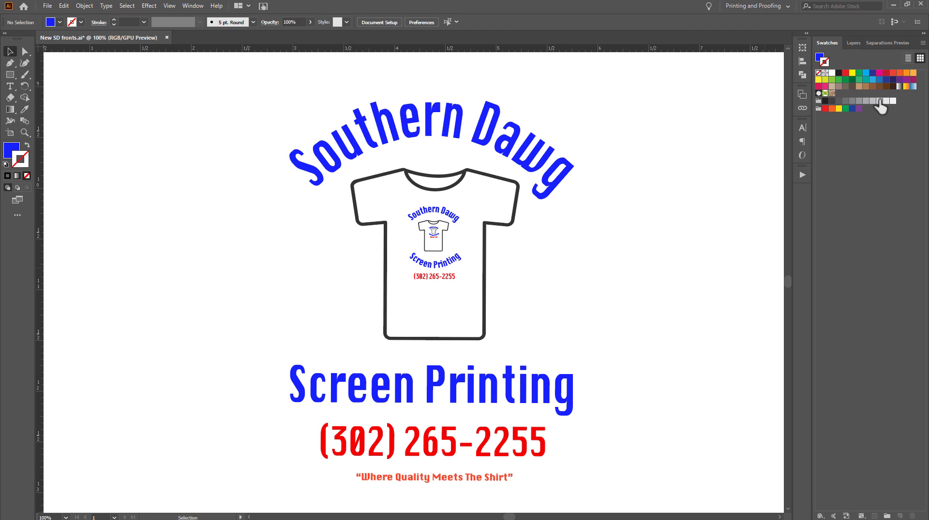
pyautogui.click(515, 145)
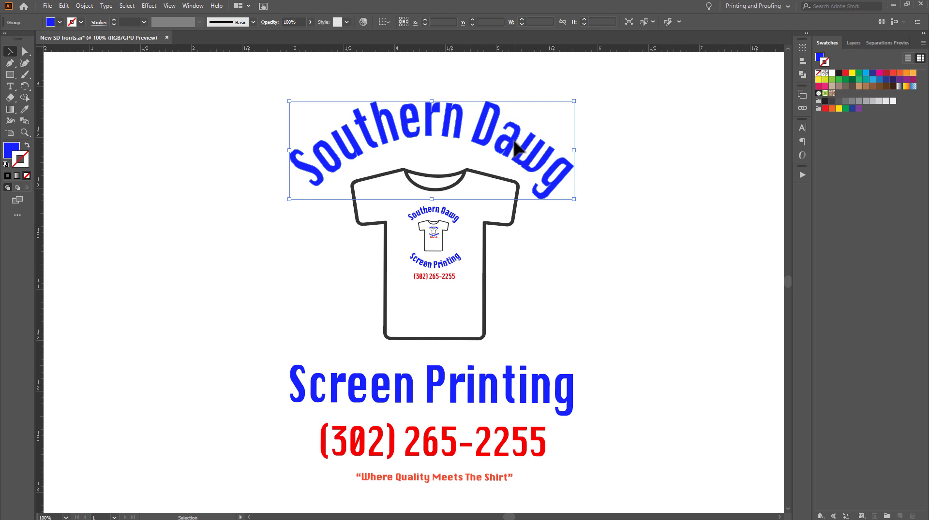
pyautogui.click(12, 150)
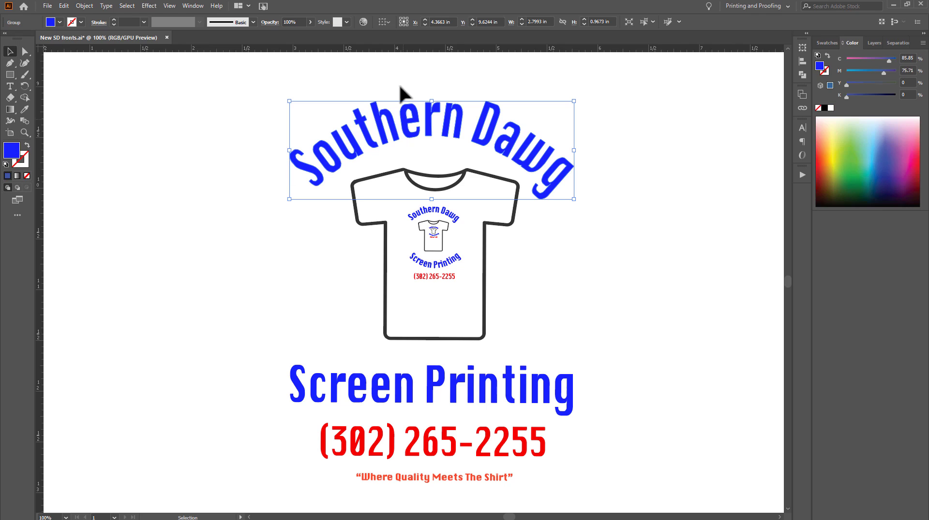
pyautogui.click(826, 43)
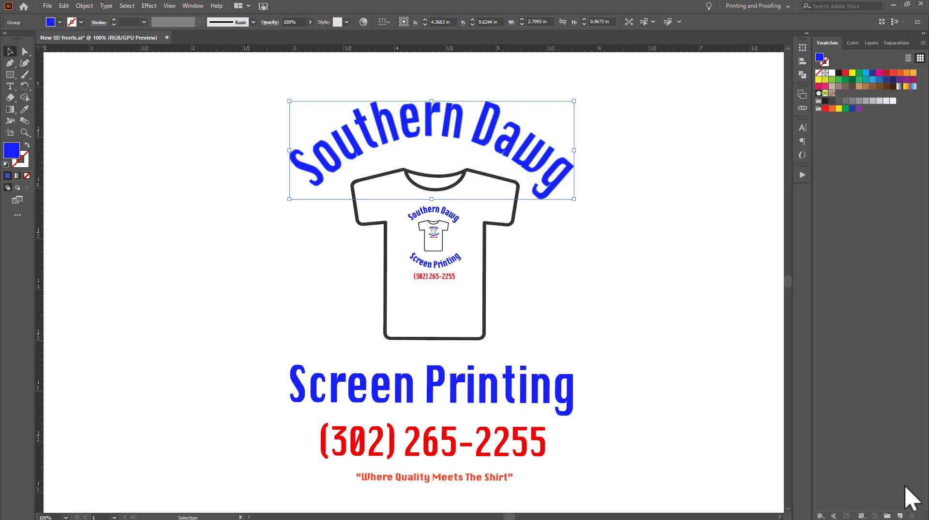
pyautogui.click(899, 516)
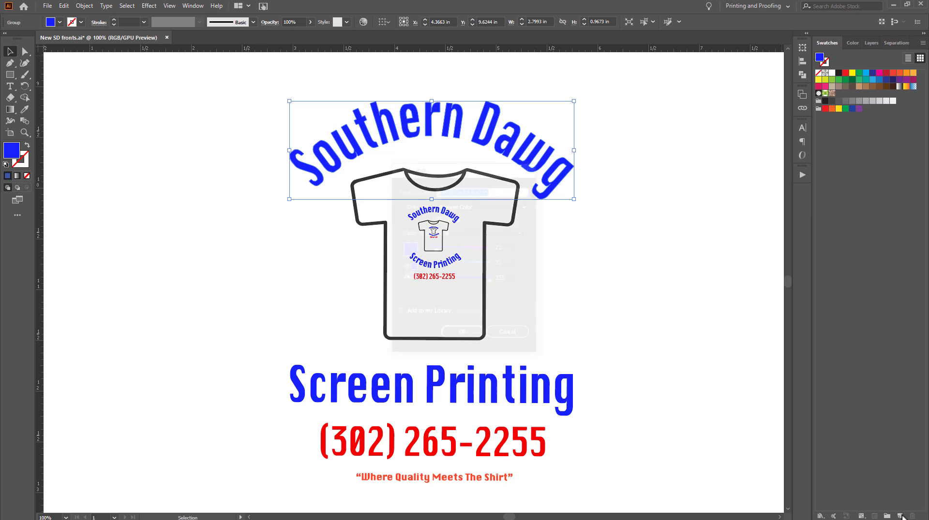
pyautogui.click(522, 205)
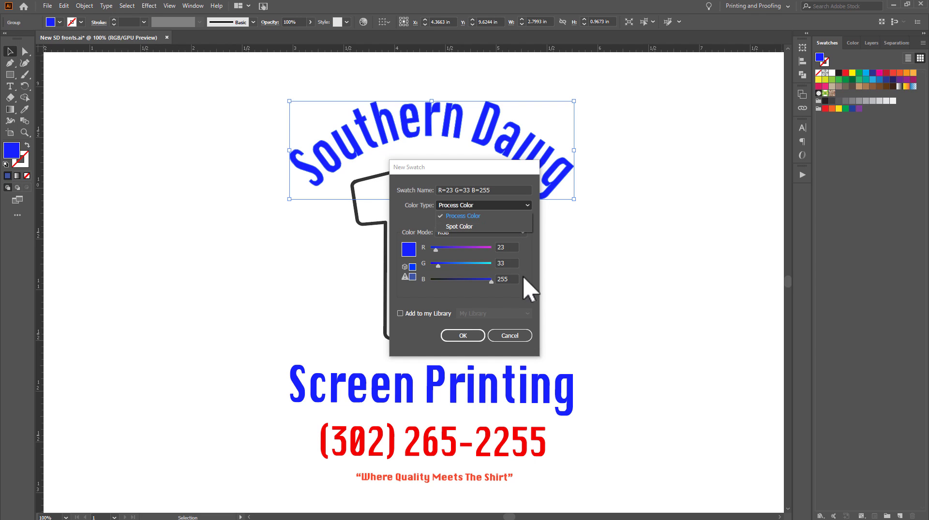
pyautogui.click(517, 339)
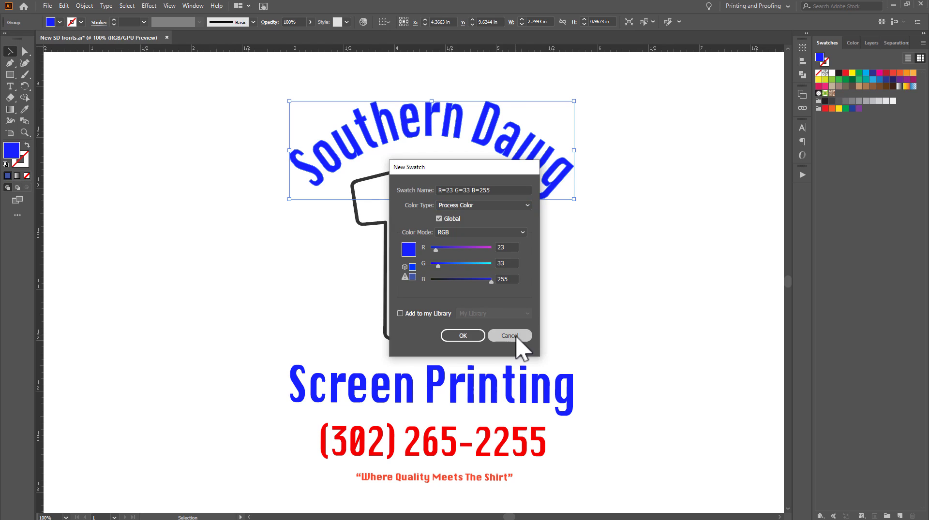
pyautogui.click(516, 337)
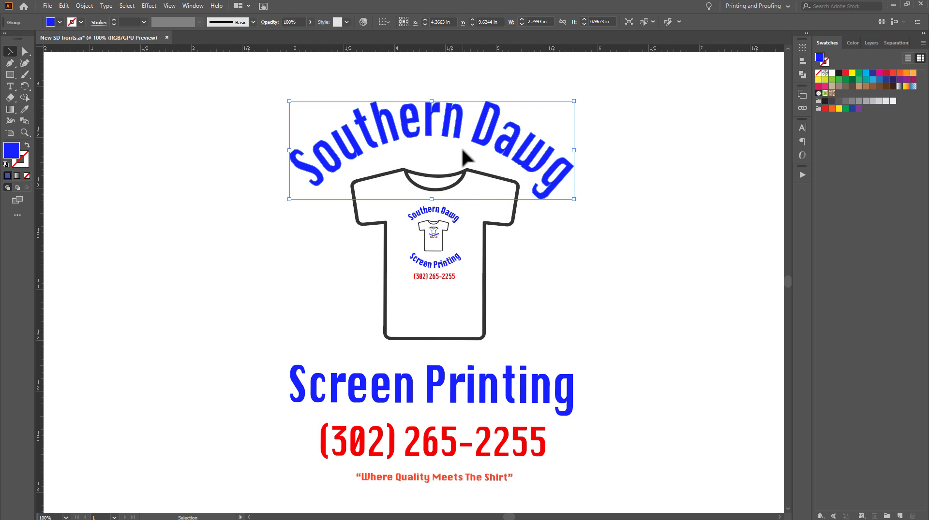
# Step: Extend the selection to every object with the same fill color as the arched "Southern Dawg" lettering
pyautogui.click(128, 7)
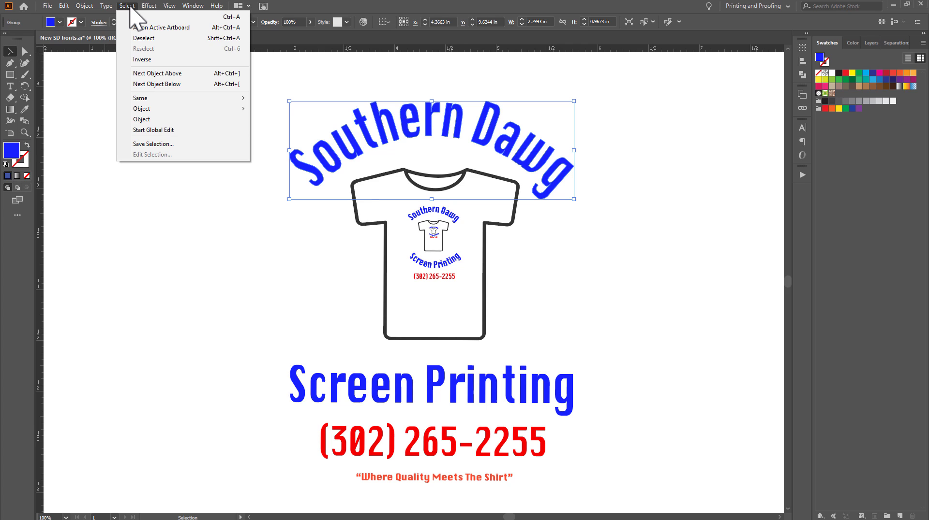
pyautogui.moveTo(191, 98)
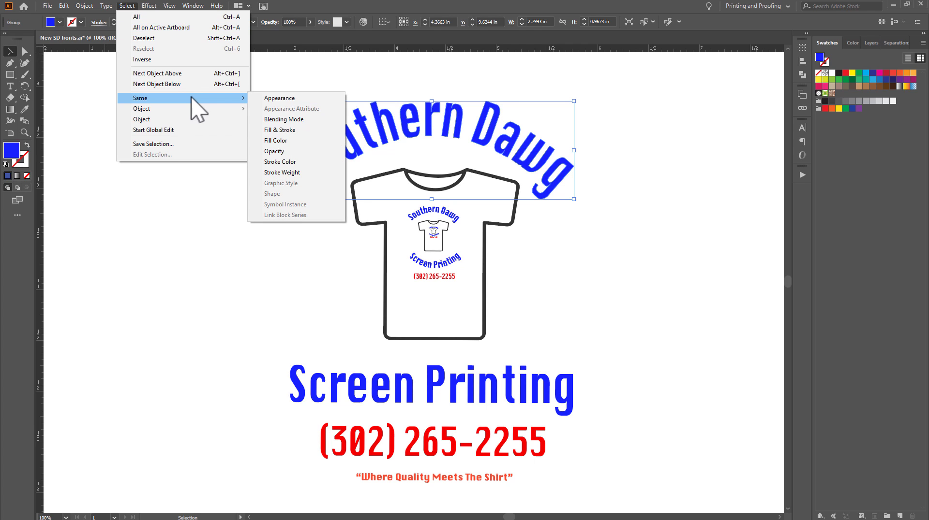
pyautogui.click(319, 140)
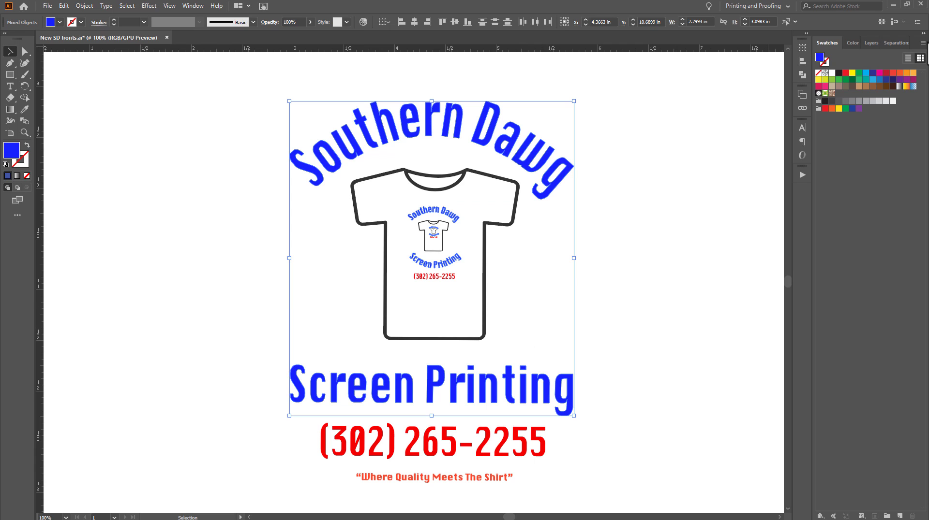
# Step: Try a dark green fill on all the selected blue lettering, check the small shirt's text, and undo the recolor
pyautogui.click(851, 80)
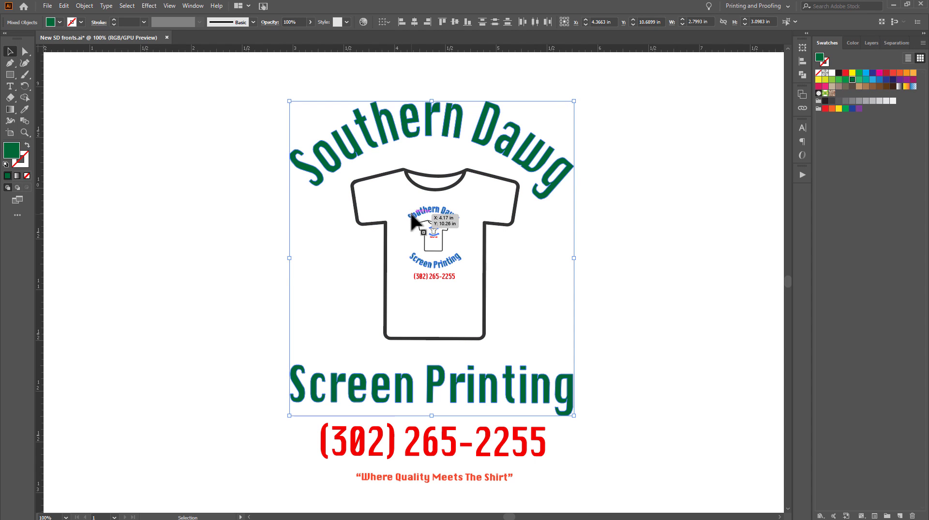
pyautogui.scroll(5, 411, 216)
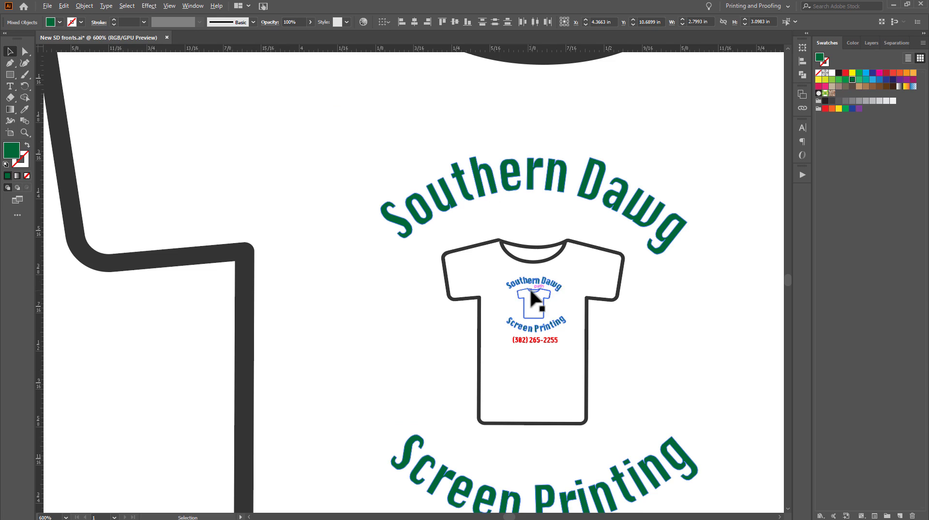
pyautogui.scroll(1, 529, 287)
pyautogui.scroll(-9, 531, 290)
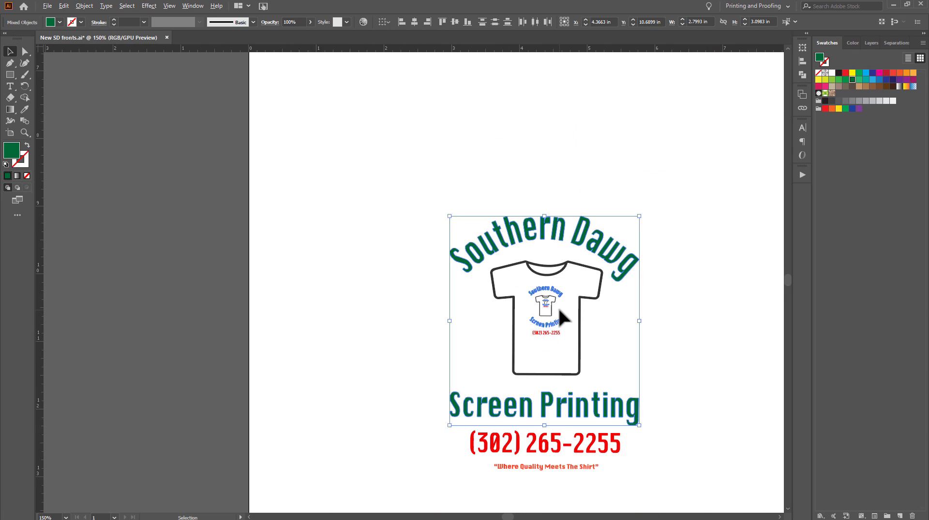
pyautogui.scroll(2, 604, 375)
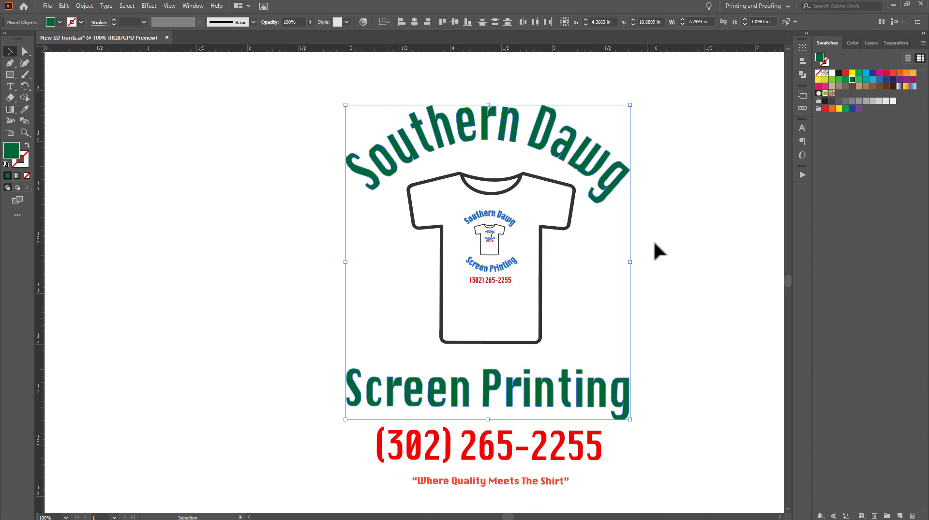
pyautogui.hotkey('ctrl', 'z')
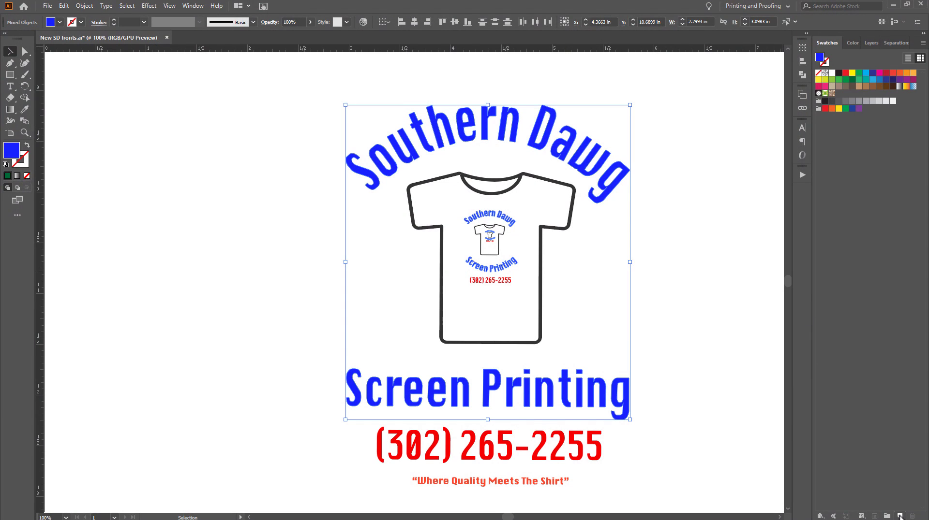
# Step: Save the selected lettering's blue as a new spot color swatch named "Cool Awesome Blue" in CMYK mode
pyautogui.click(900, 517)
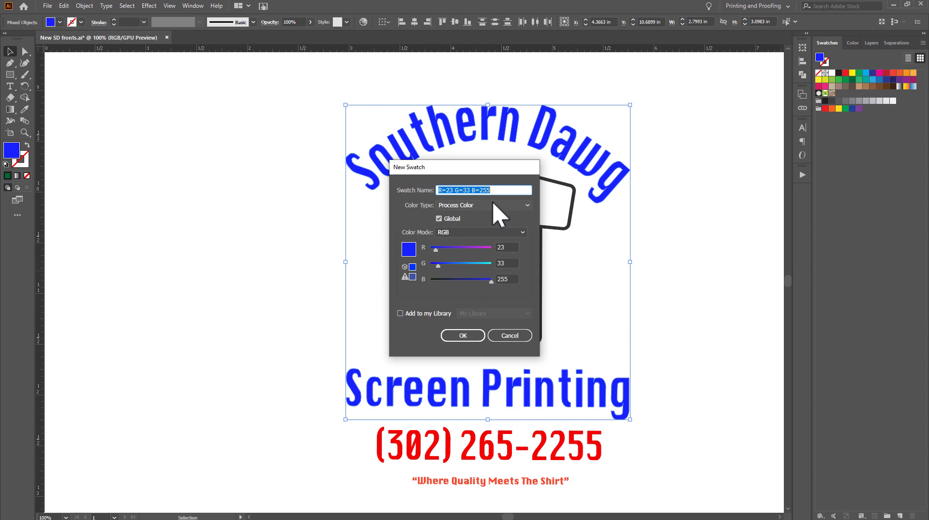
pyautogui.write('Cool Awesome Blue')
pyautogui.press('Tab')
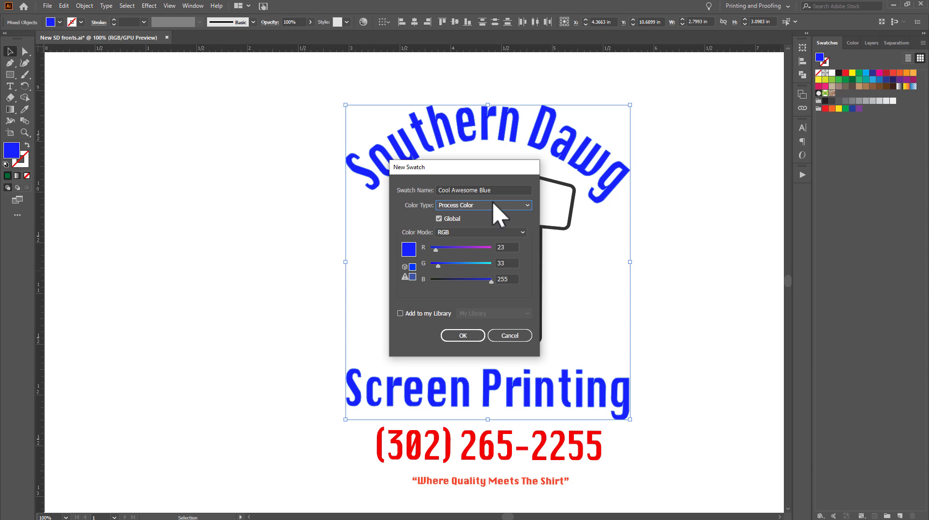
pyautogui.press('Down')
pyautogui.press('Tab')
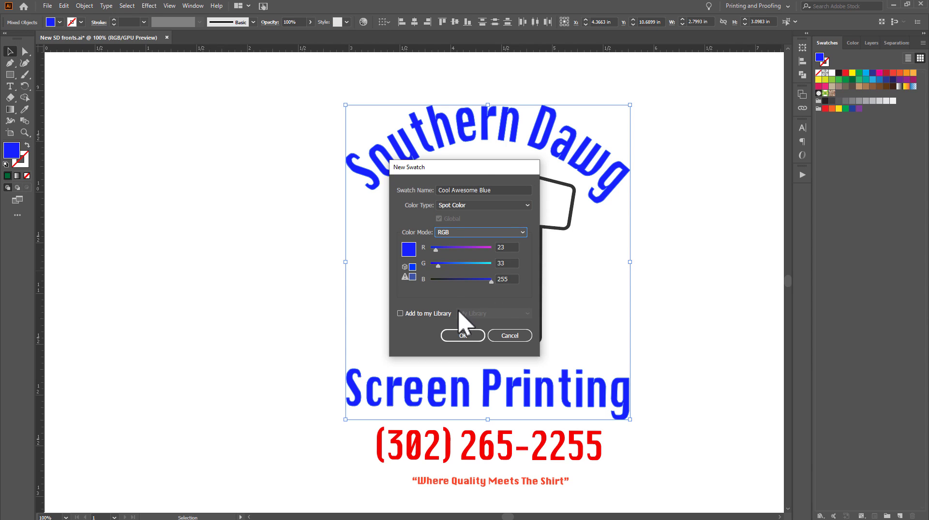
pyautogui.click(469, 232)
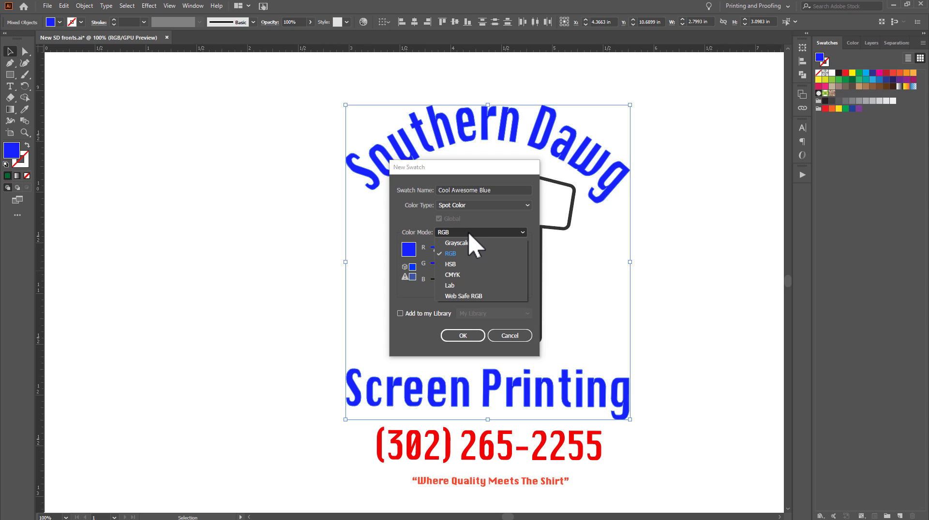
pyautogui.click(458, 275)
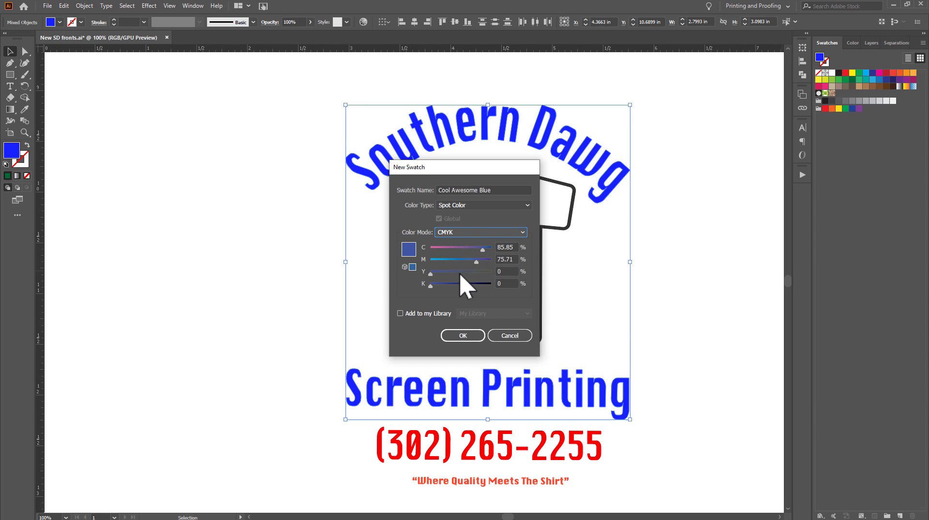
pyautogui.click(467, 335)
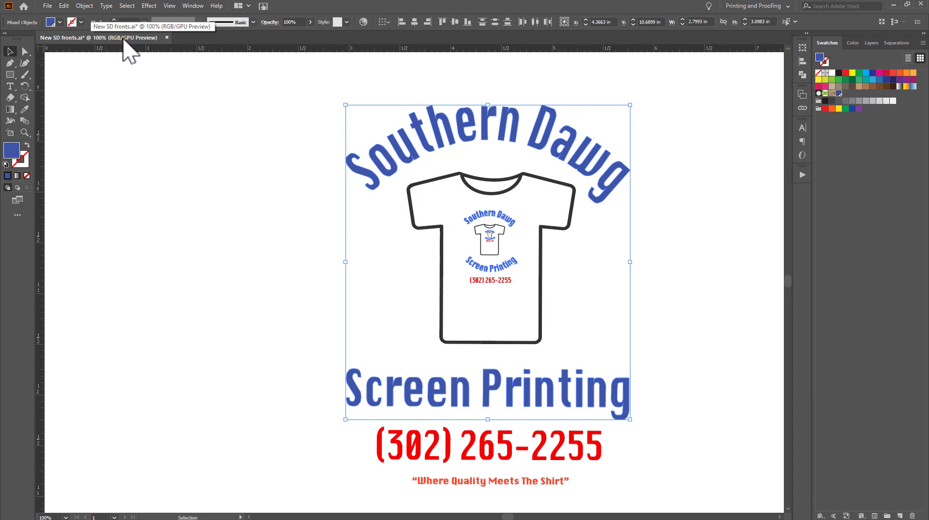
# Step: Convert the document color mode to CMYK and deselect the blue lettering
pyautogui.click(48, 6)
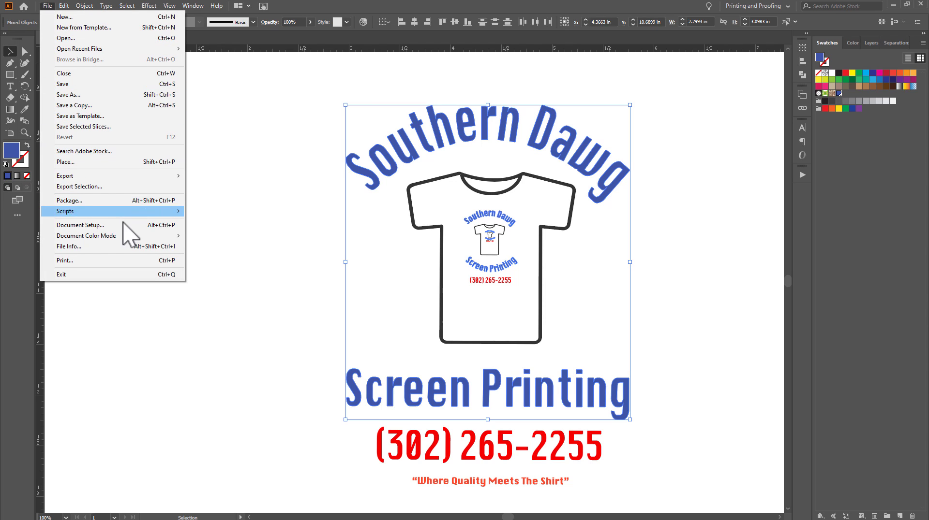
pyautogui.moveTo(124, 237)
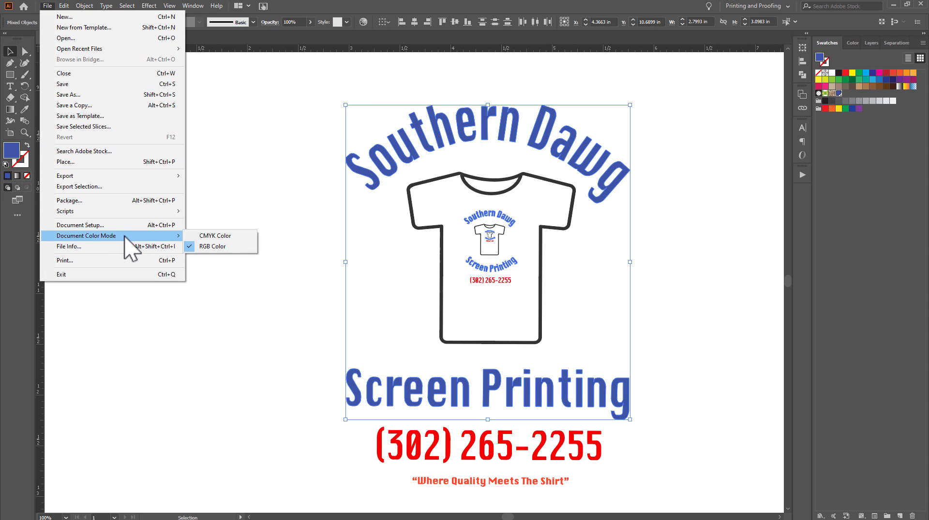
pyautogui.click(213, 236)
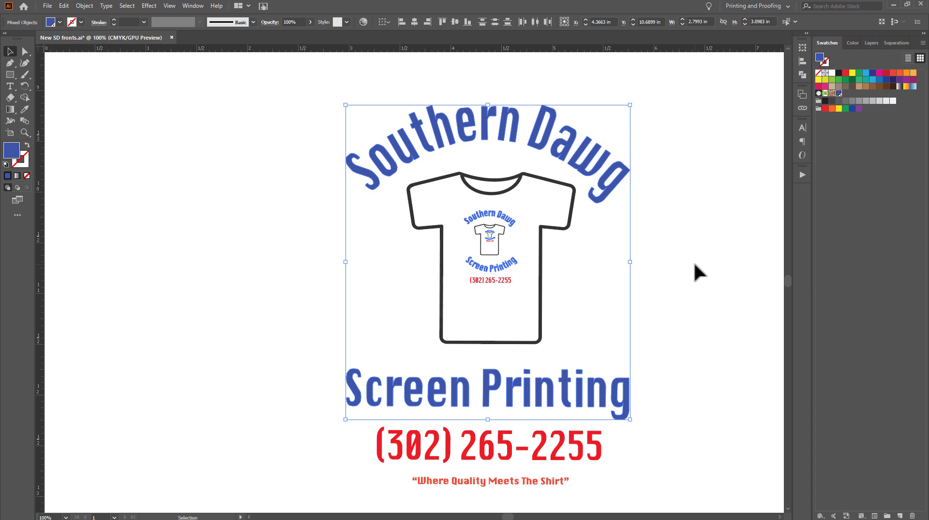
pyautogui.click(699, 273)
# Step: Convert the small red phone number text inside the large shirt to outlines
pyautogui.click(504, 282)
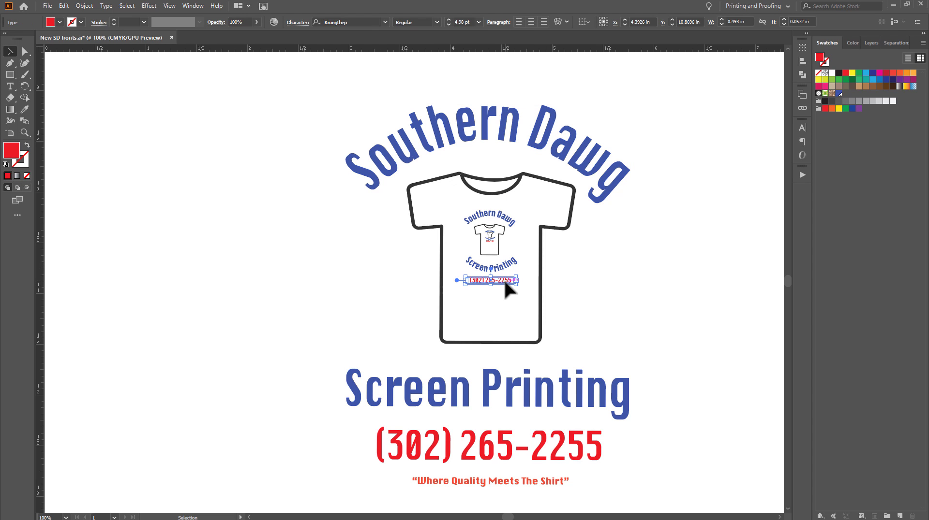
pyautogui.rightClick(503, 281)
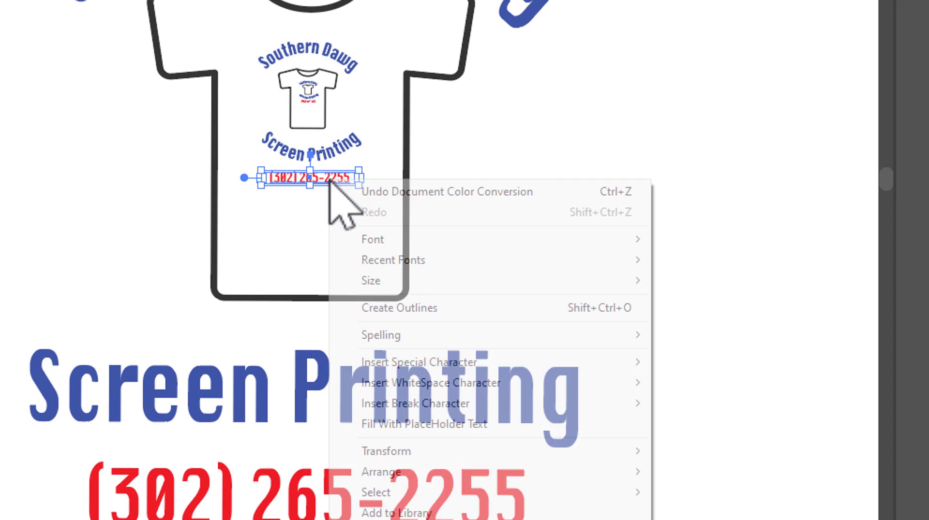
pyautogui.click(437, 308)
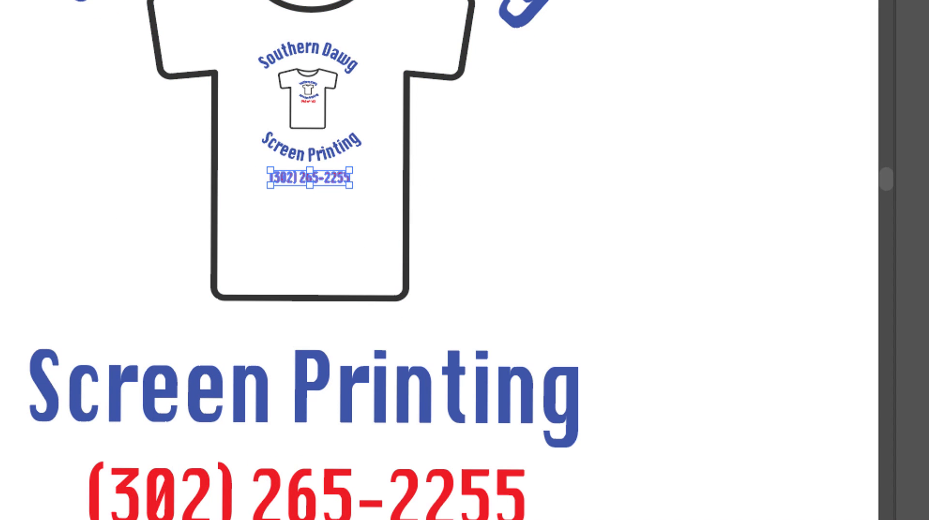
pyautogui.click(126, 5)
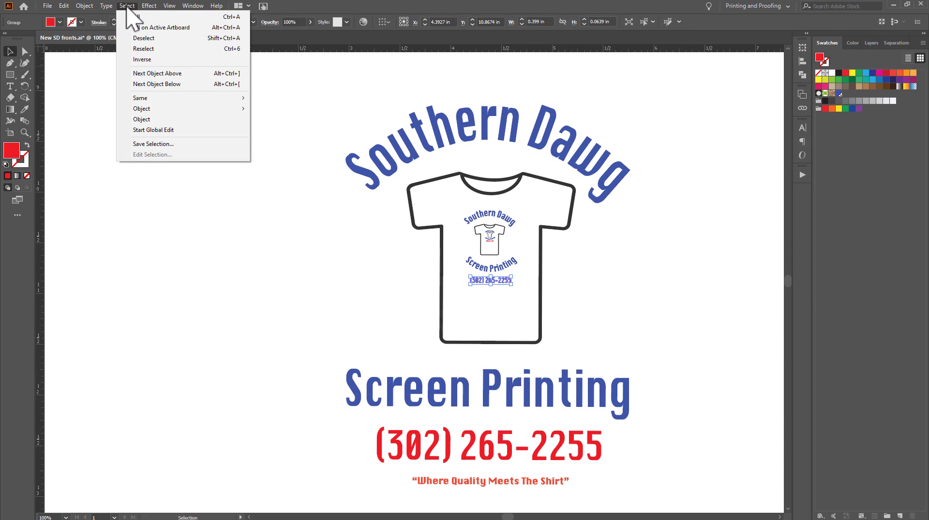
pyautogui.moveTo(199, 100)
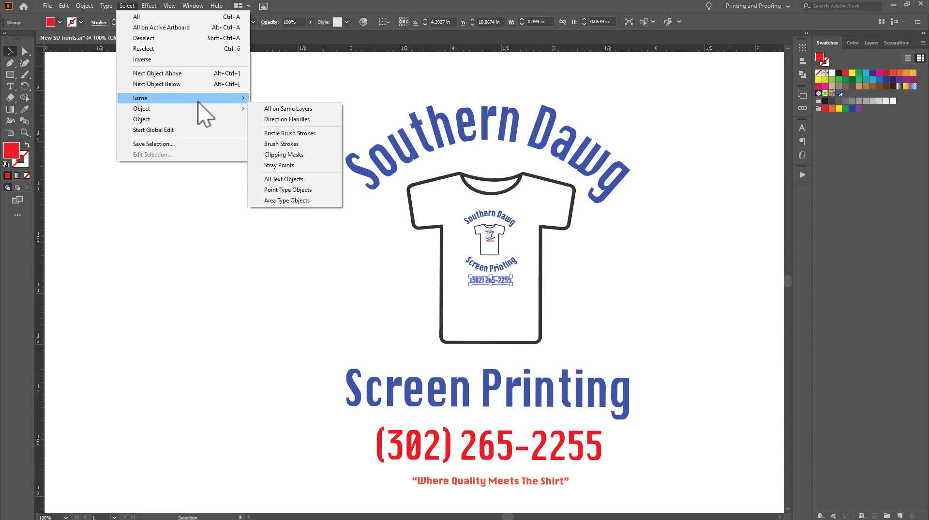
pyautogui.click(312, 140)
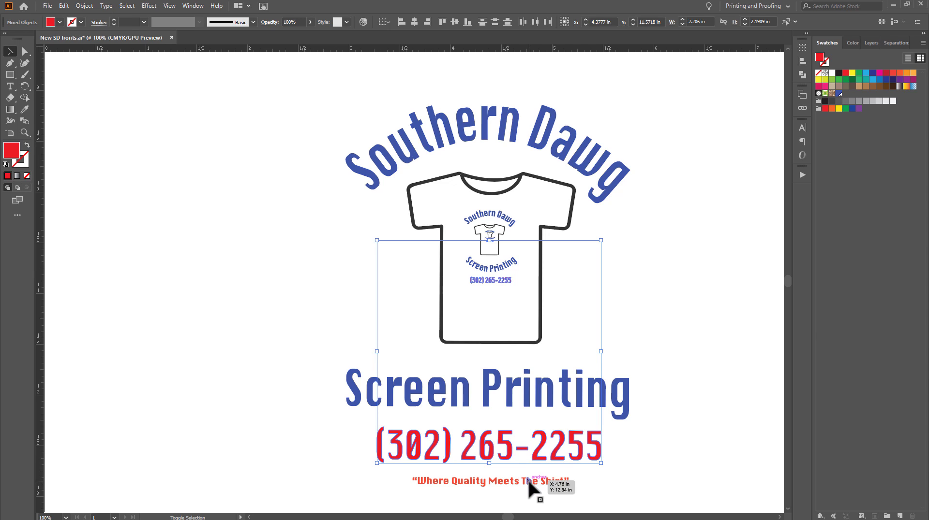
pyautogui.keyDown('shift'); pyautogui.click(528, 479); pyautogui.keyUp('shift')
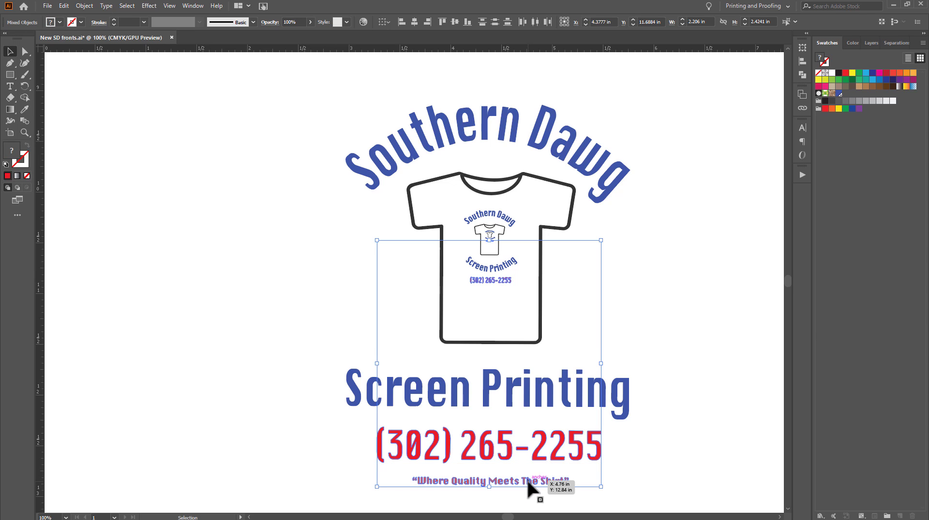
pyautogui.click(887, 516)
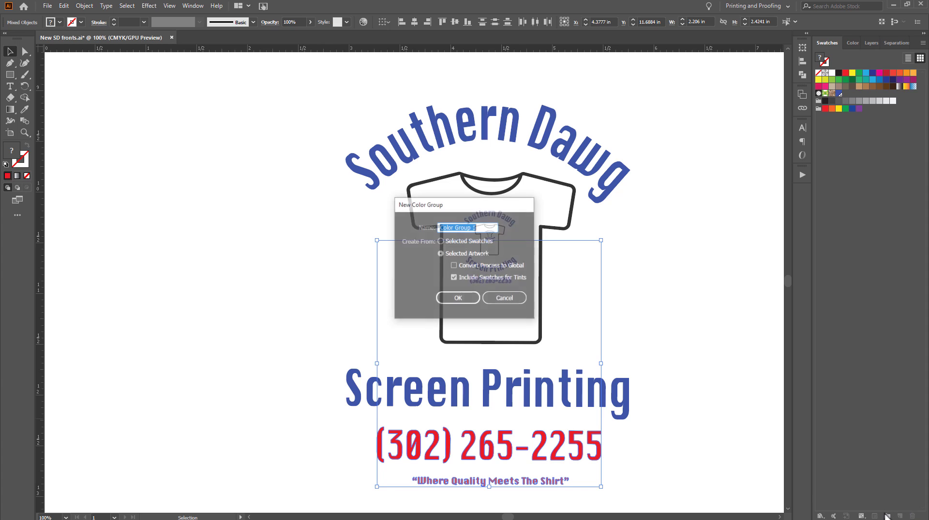
pyautogui.click(507, 298)
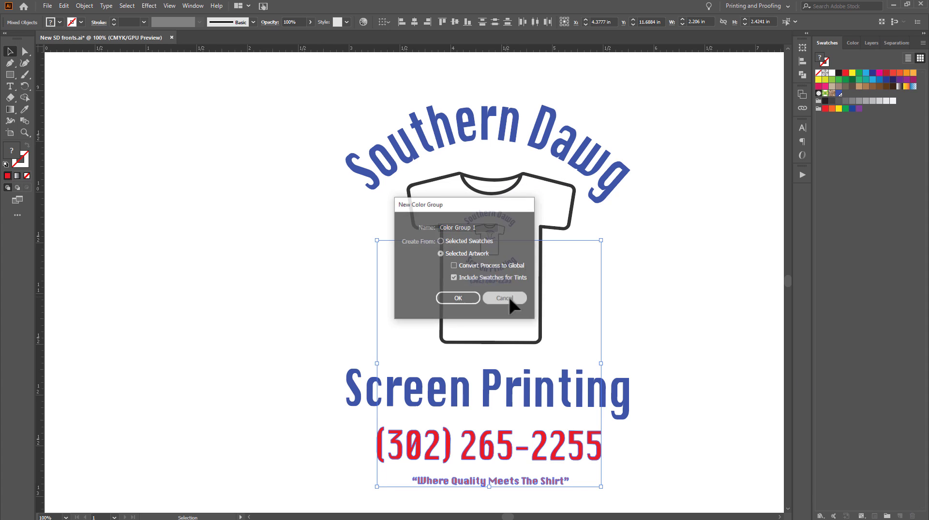
pyautogui.click(680, 430)
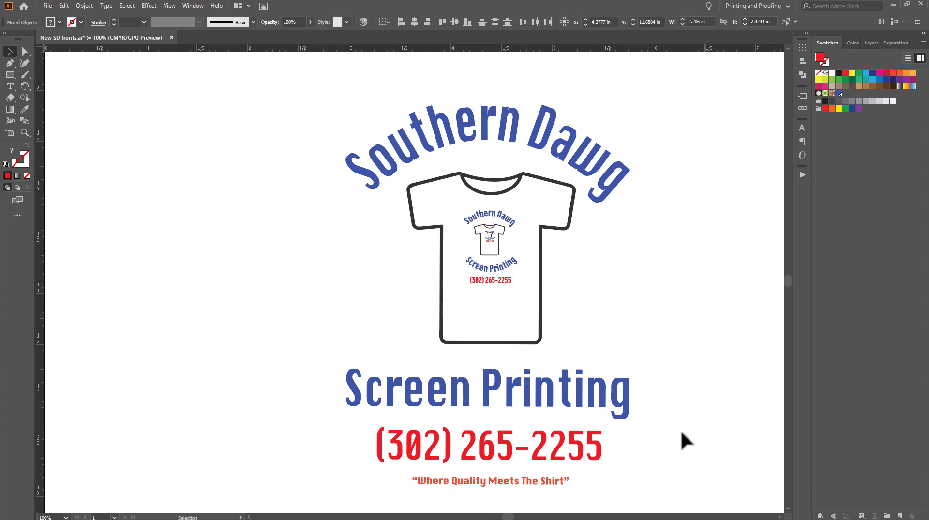
# Step: Select the small phone number inside the large shirt and every object with the same red fill color
pyautogui.click(482, 279)
pyautogui.click(127, 6)
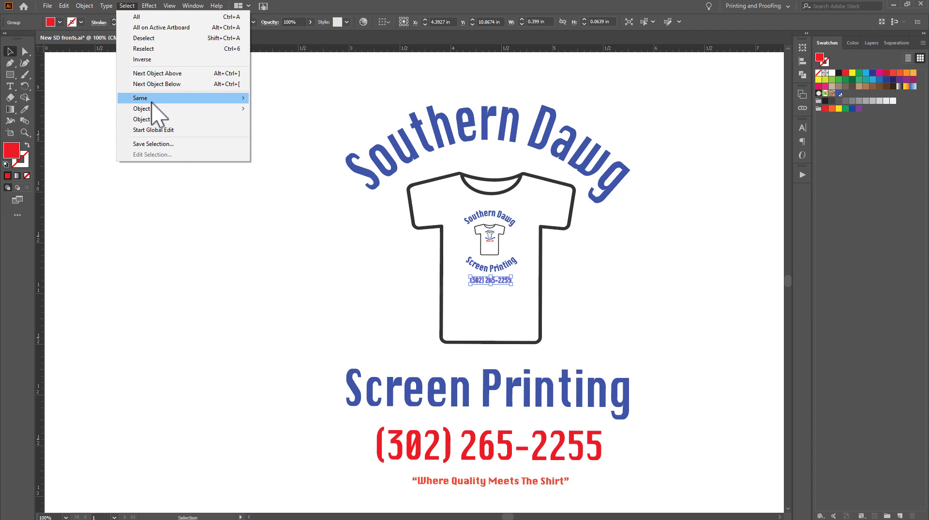
pyautogui.moveTo(146, 99)
pyautogui.click(309, 141)
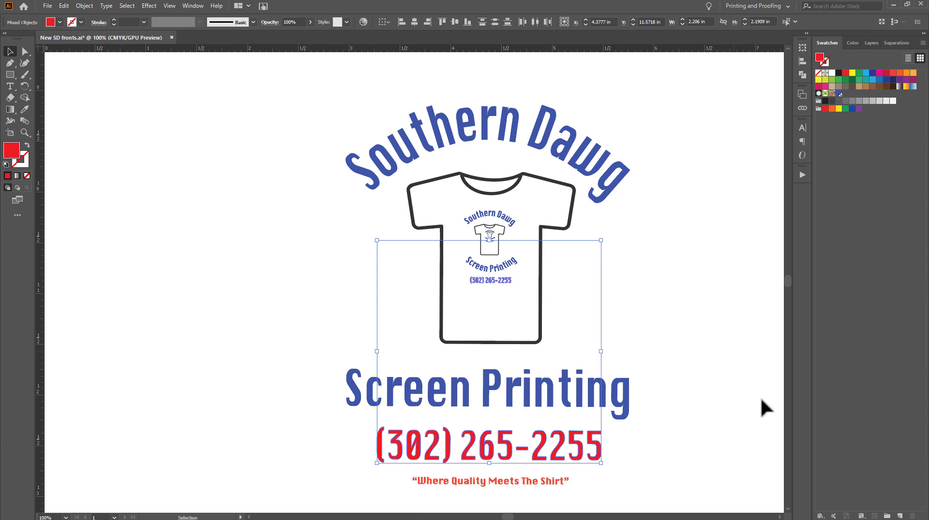
# Step: Save the selected red as a new CMYK spot color swatch named "Awesome Sauce Red", and deselect the artwork
pyautogui.click(900, 516)
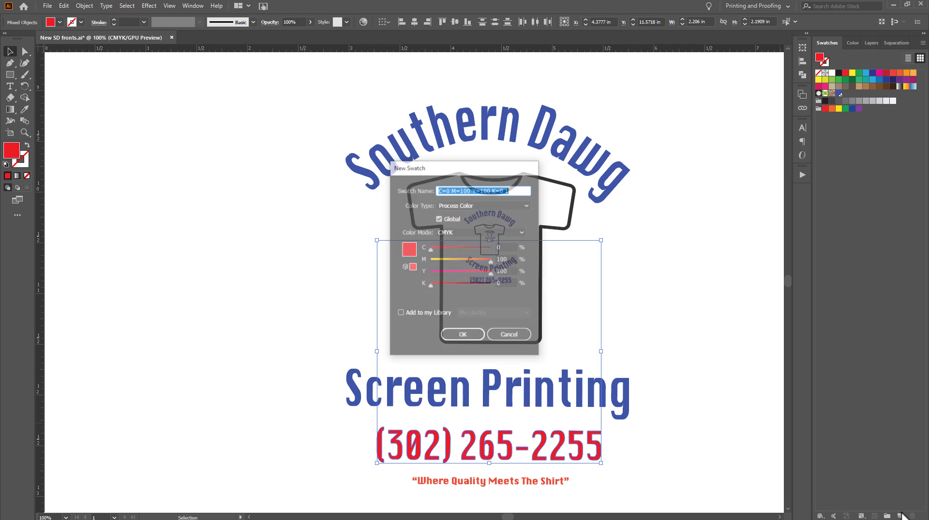
pyautogui.write('Awesome')
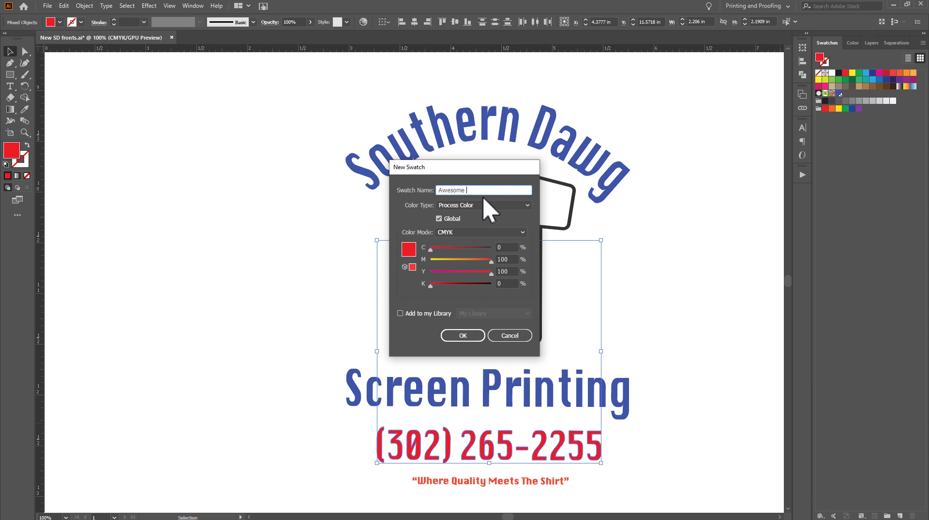
pyautogui.write(' Sauce R')
pyautogui.press('Tab')
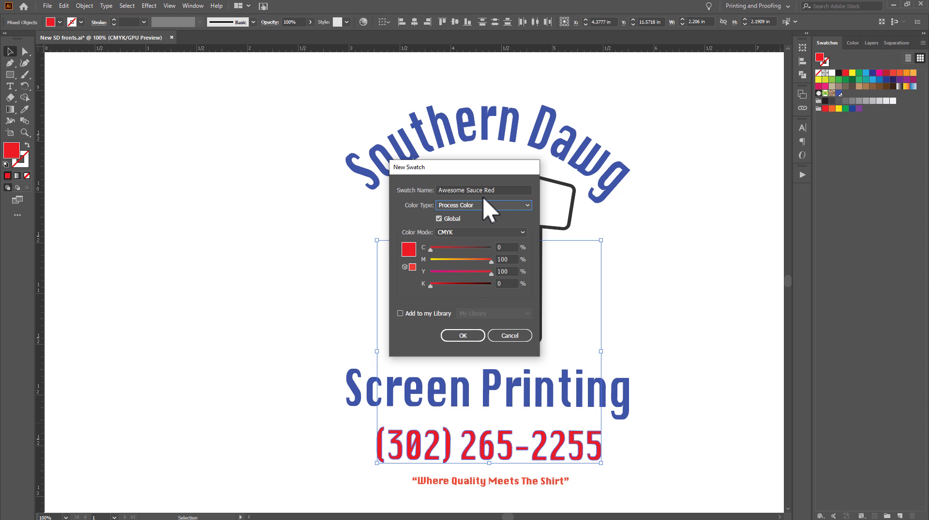
pyautogui.press('Down')
pyautogui.press('Tab')
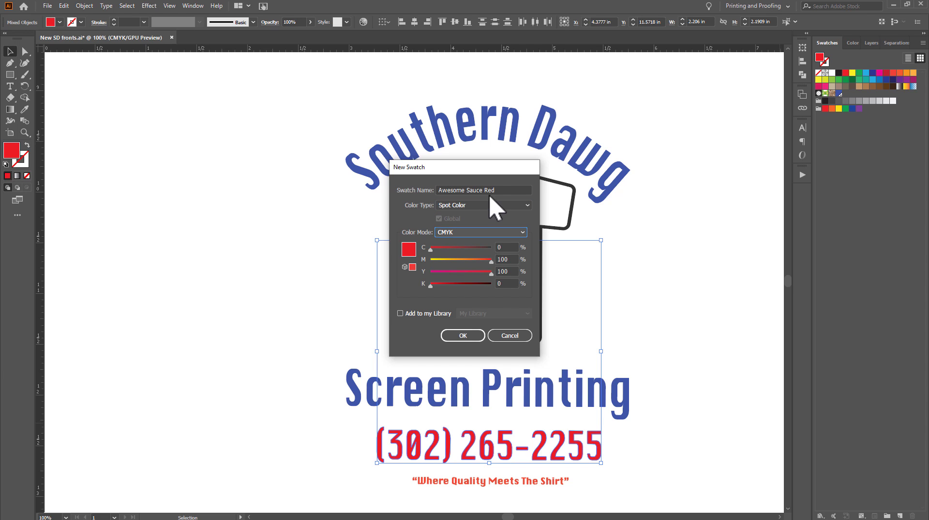
pyautogui.click(468, 339)
pyautogui.click(715, 291)
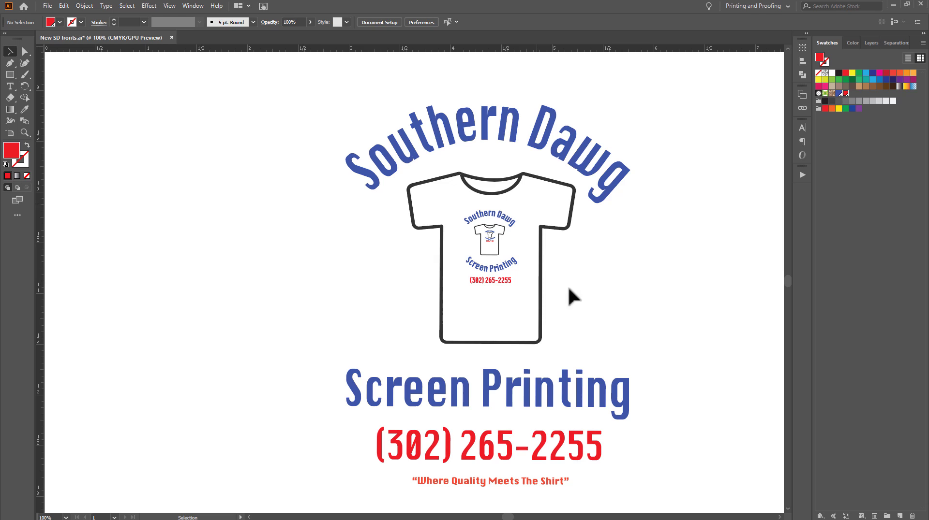
# Step: Select the large shirt outline and every object with the same dark fill color
pyautogui.click(510, 190)
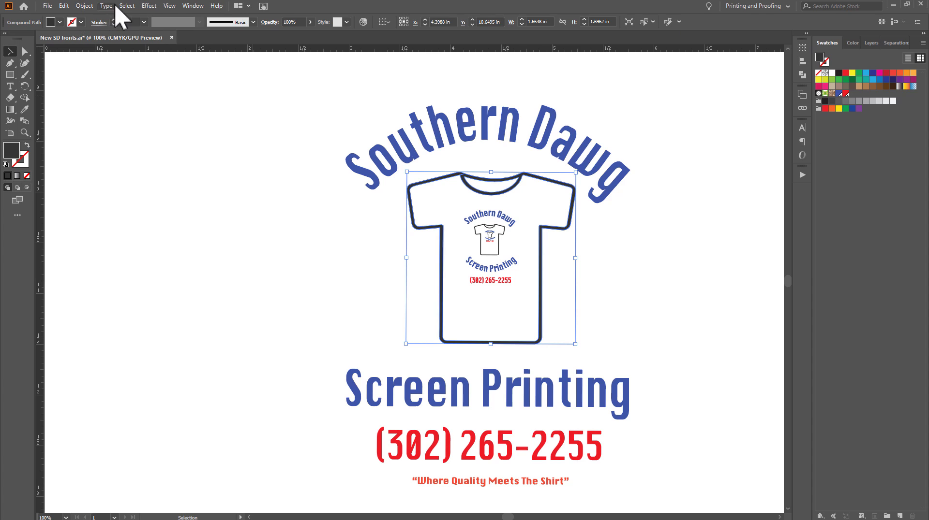
pyautogui.click(134, 7)
pyautogui.moveTo(186, 101)
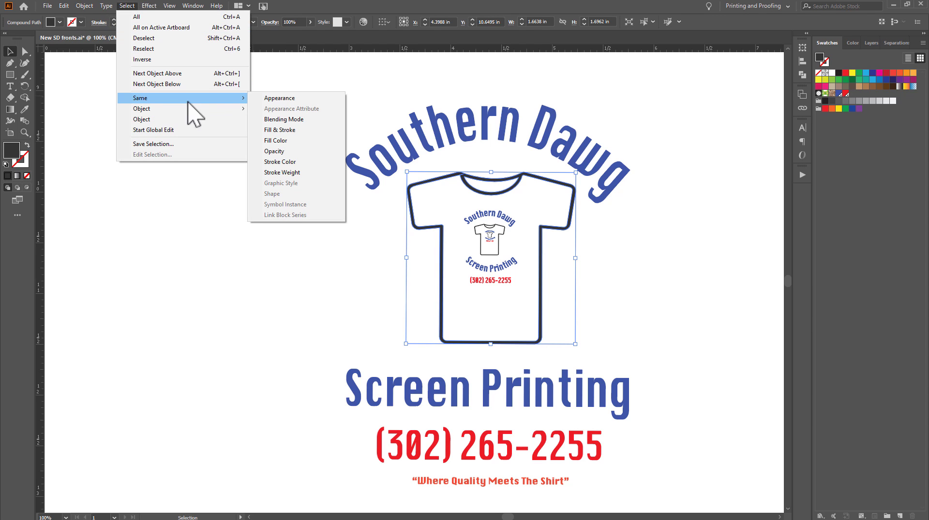
pyautogui.click(309, 141)
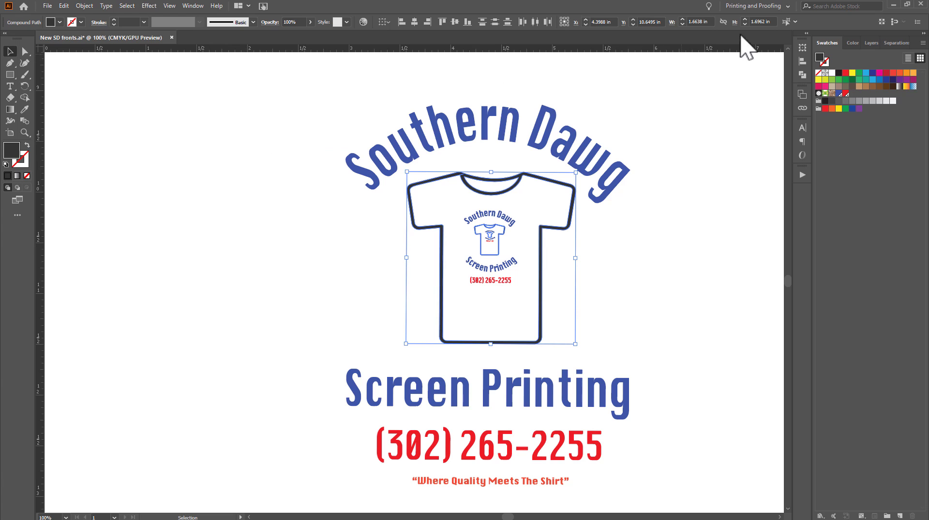
# Step: Save the shirt outlines' dark fill as a new spot color swatch named "Grooby Black - Print", and deselect the artwork
pyautogui.click(897, 516)
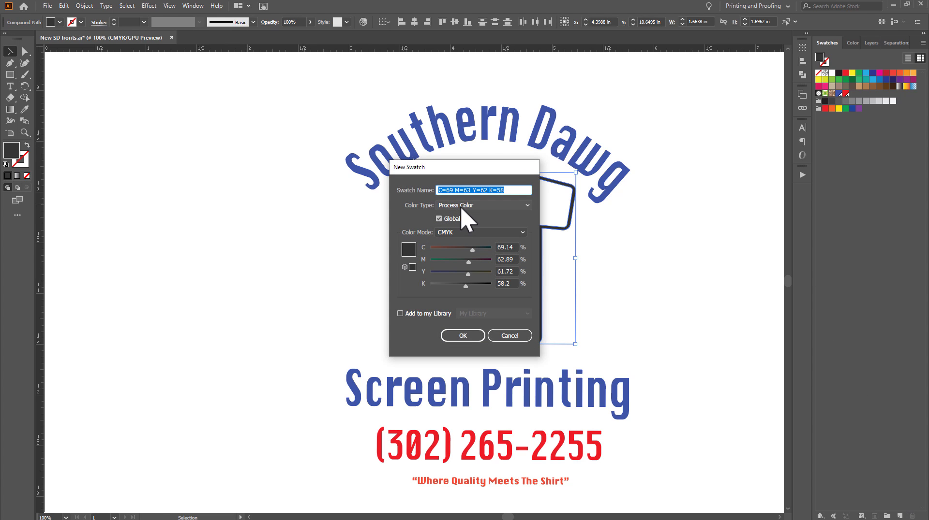
pyautogui.write('Grooby Black -')
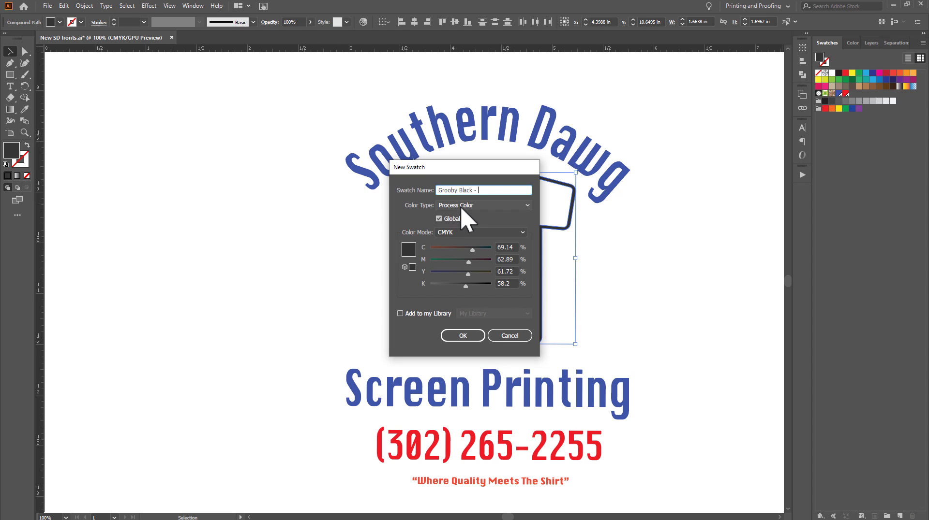
pyautogui.write('Print')
pyautogui.press('Tab')
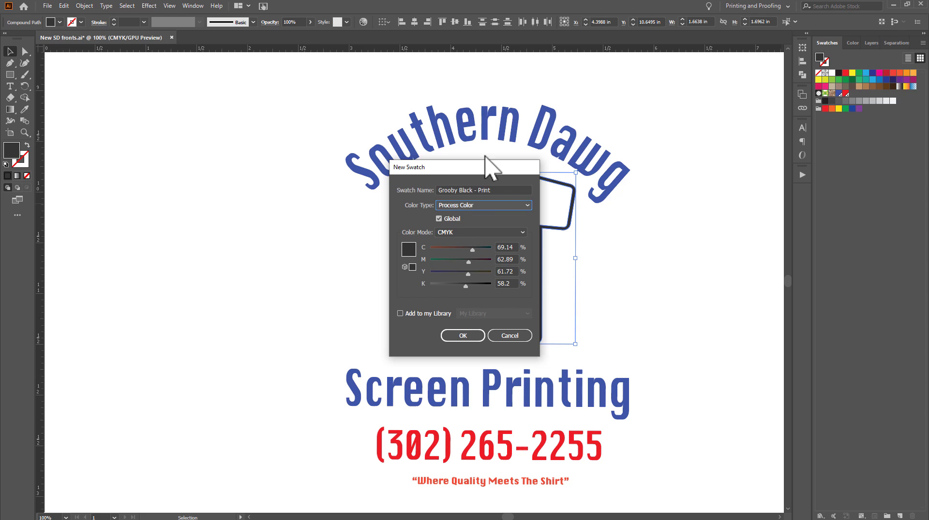
pyautogui.click(500, 204)
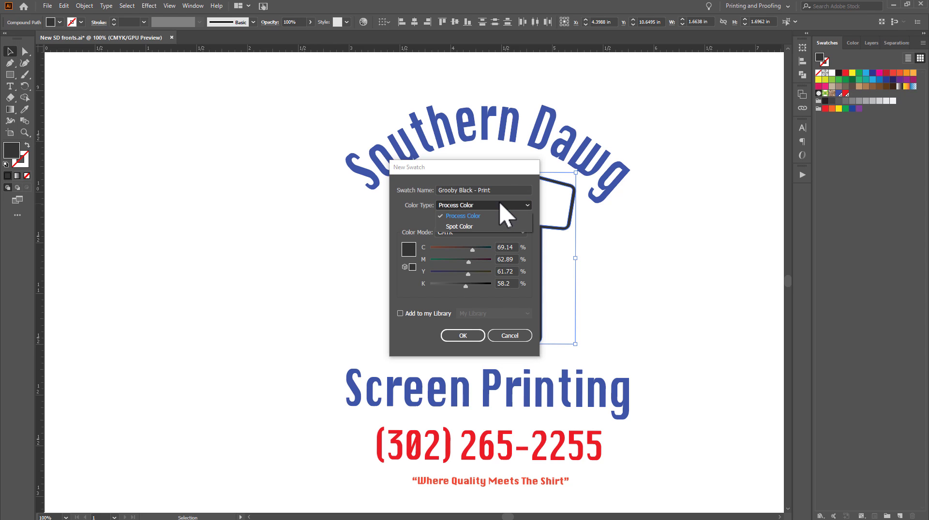
pyautogui.click(499, 226)
pyautogui.press('Return')
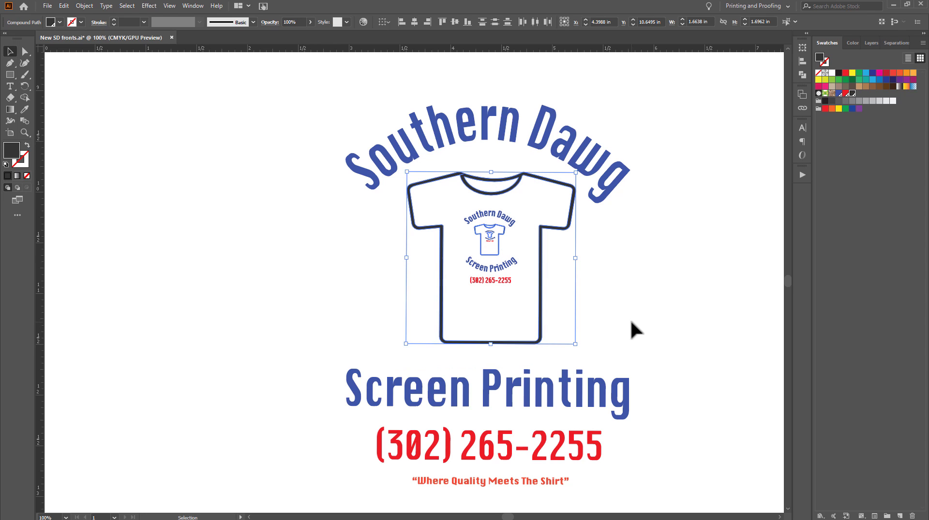
pyautogui.click(630, 320)
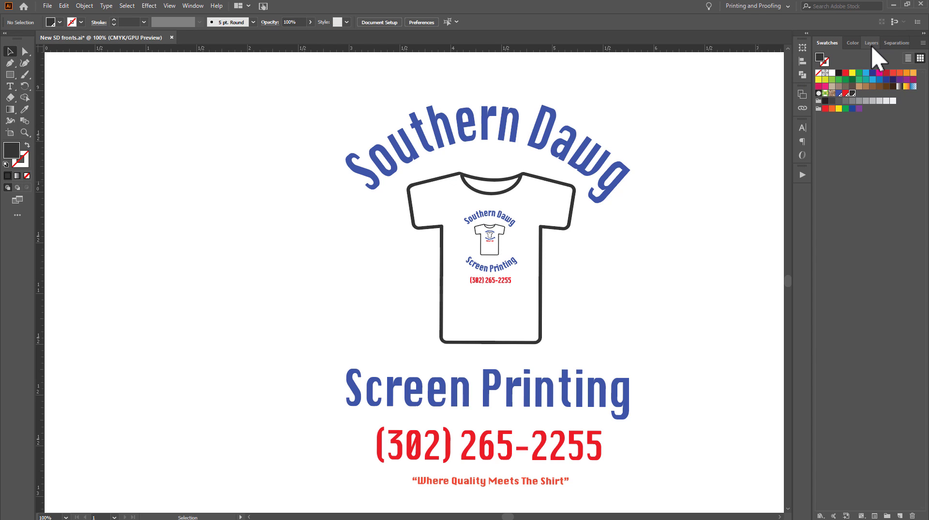
# Step: Turn on Overprint Preview for the separations and toggle the CMYK plates to check for artwork not using a spot color
pyautogui.click(897, 43)
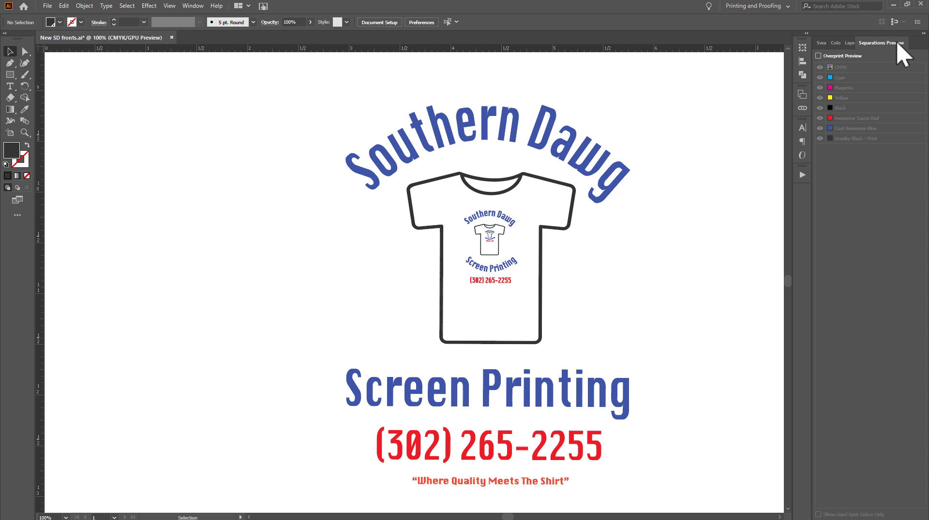
pyautogui.click(818, 55)
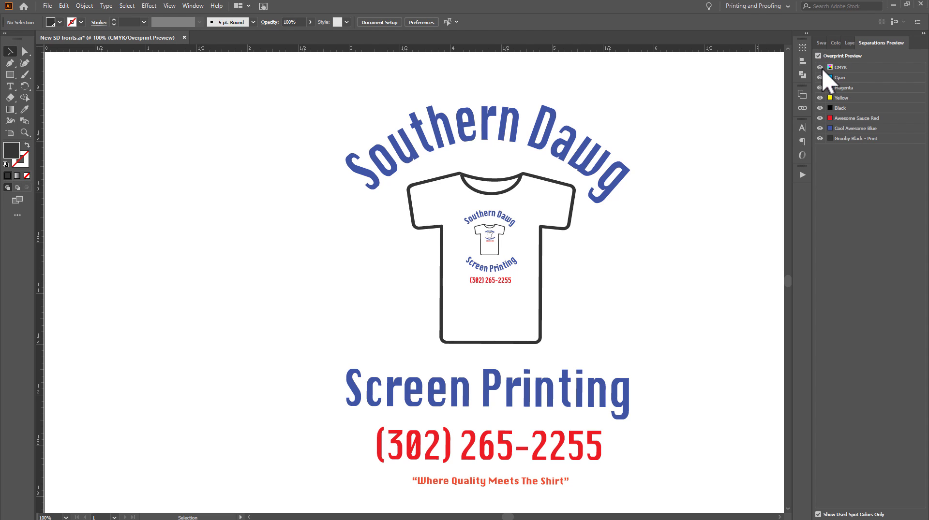
pyautogui.click(820, 68)
pyautogui.click(820, 67)
pyautogui.click(820, 67)
pyautogui.click(820, 68)
pyautogui.click(820, 67)
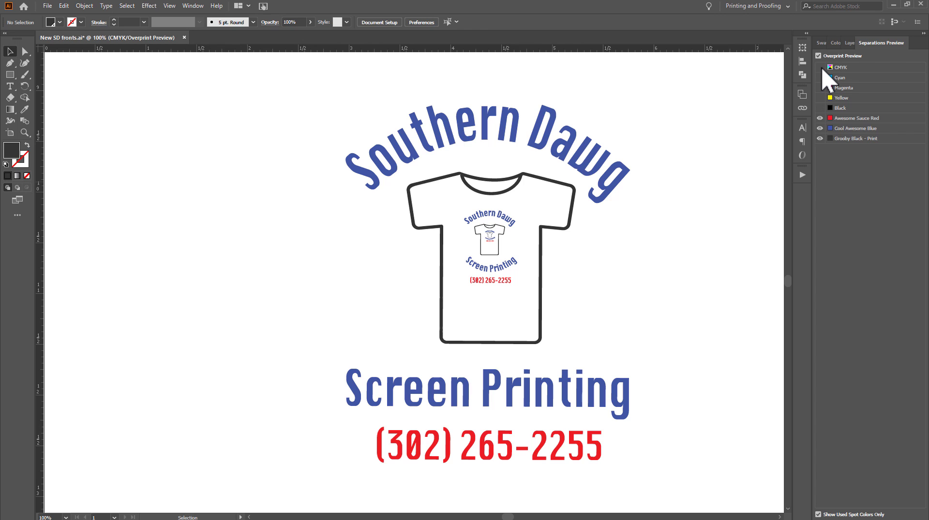
pyautogui.click(820, 67)
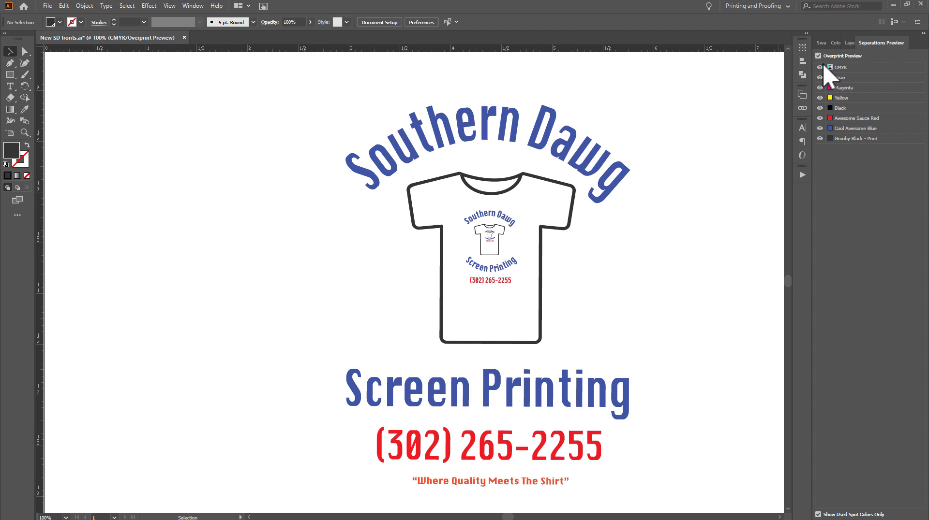
# Step: Recolor the "Where Quality Meets The Shirt" tagline with the "Awesome Sauce Red" spot swatch
pyautogui.click(821, 43)
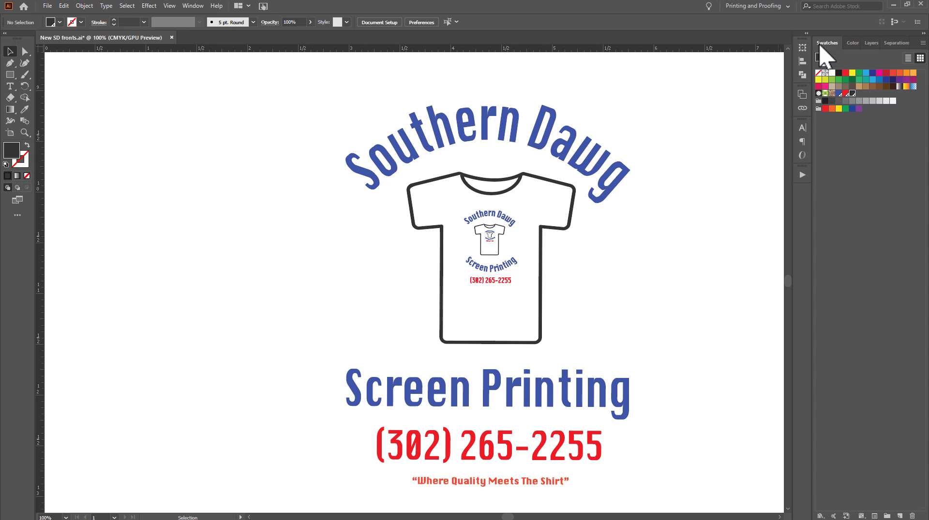
pyautogui.click(528, 482)
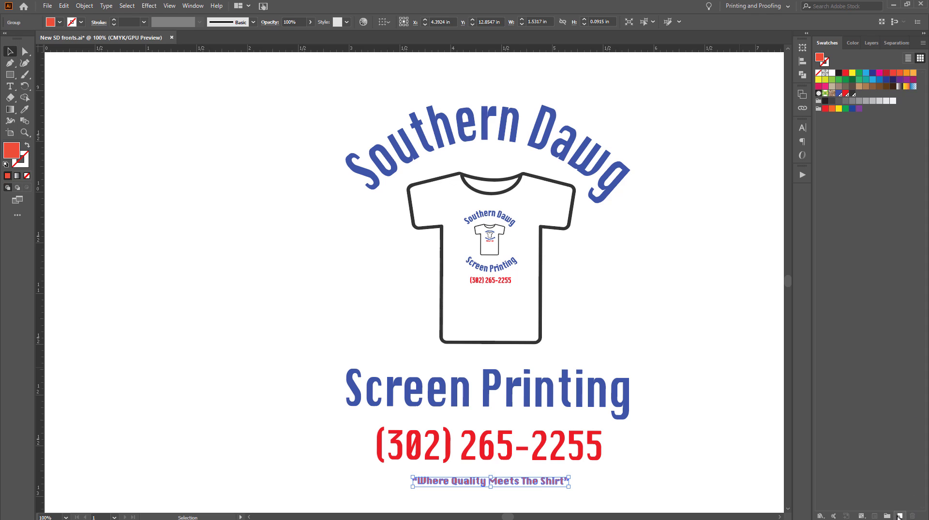
pyautogui.click(844, 94)
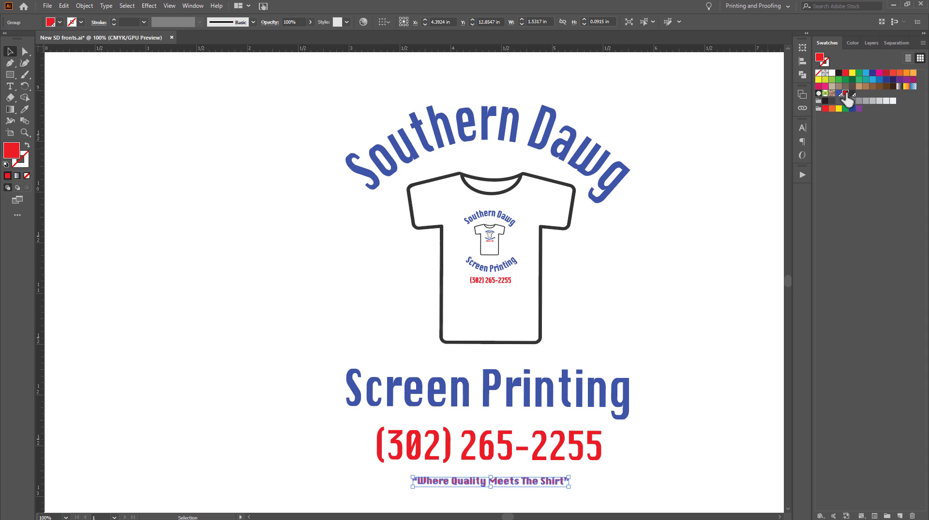
pyautogui.click(769, 192)
pyautogui.click(555, 483)
# Step: Preview the separations with only the "Awesome Sauce Red" plate shown, and examine the small red phone numbers up close
pyautogui.click(897, 43)
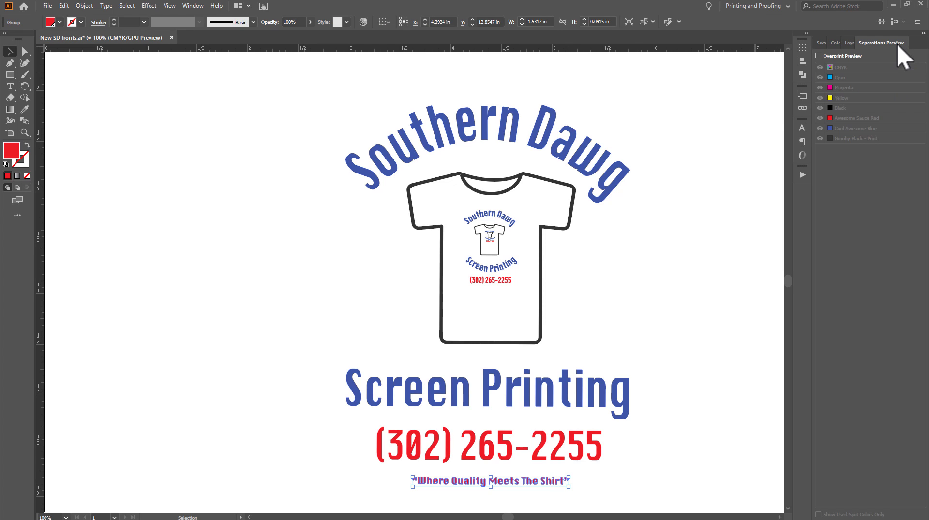
pyautogui.click(818, 56)
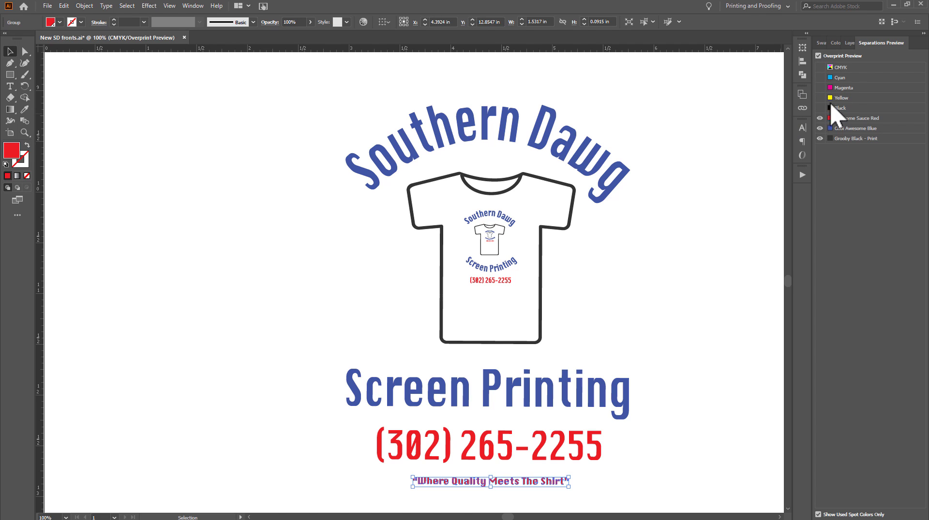
pyautogui.click(820, 128)
pyautogui.click(819, 139)
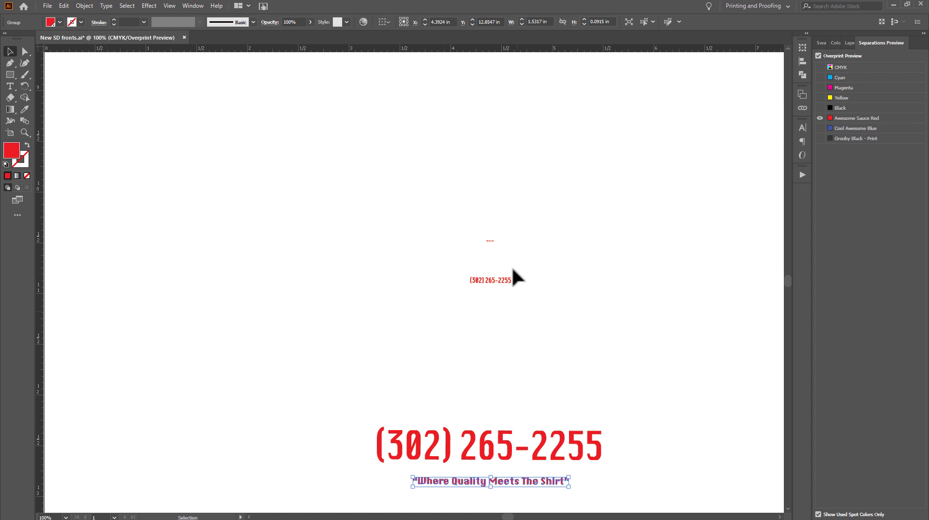
pyautogui.hotkey('ctrl', '=')
pyautogui.hotkey('ctrl', '=')
pyautogui.hotkey('ctrl', '=')
pyautogui.hotkey('ctrl', '=')
pyautogui.hotkey('ctrl', '=')
pyautogui.hotkey('ctrl', '-')
pyautogui.hotkey('ctrl', '-')
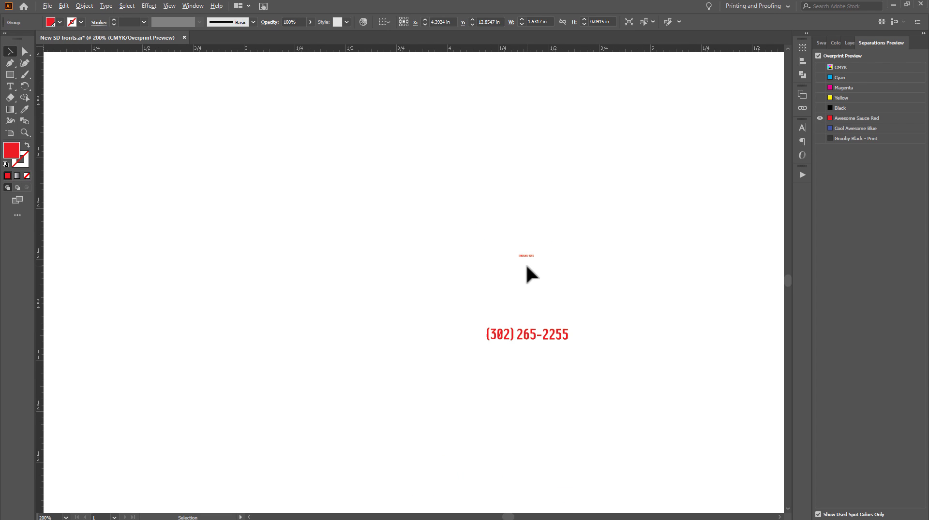
# Step: Preview only the "Cool Awesome Blue" plate across the whole design, with the tagline deselected
pyautogui.click(820, 129)
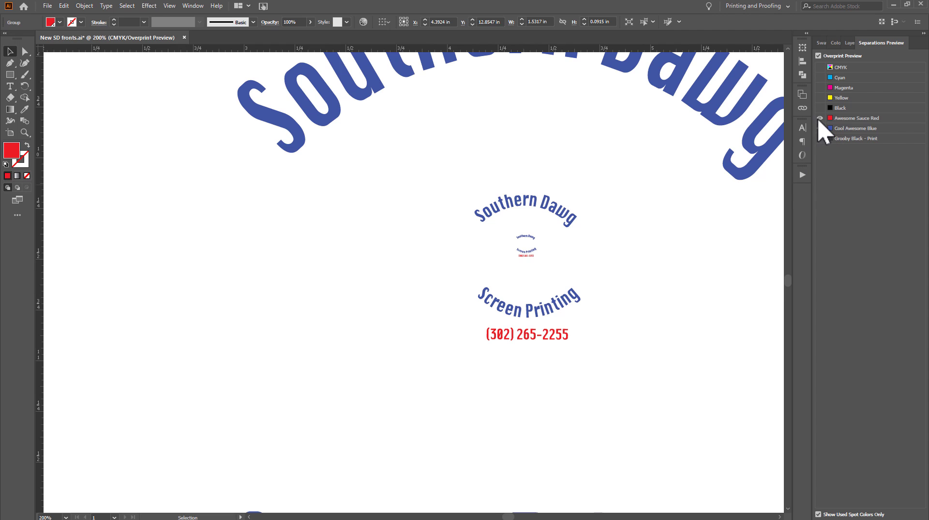
pyautogui.click(819, 118)
pyautogui.hotkey('ctrl', '-')
pyautogui.hotkey('ctrl', '-')
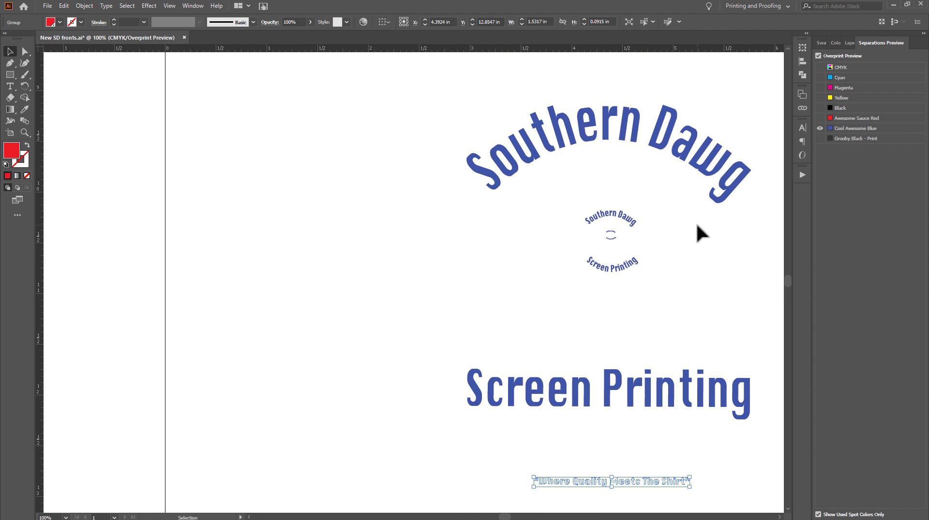
pyautogui.click(365, 332)
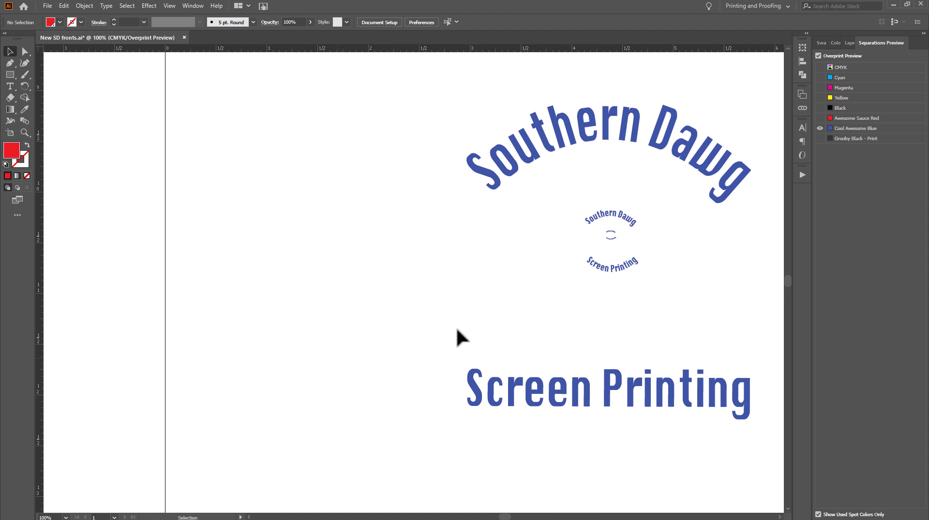
# Step: Preview the "Grooby Black - Print" plate alone, and show all three spot plates again
pyautogui.click(819, 139)
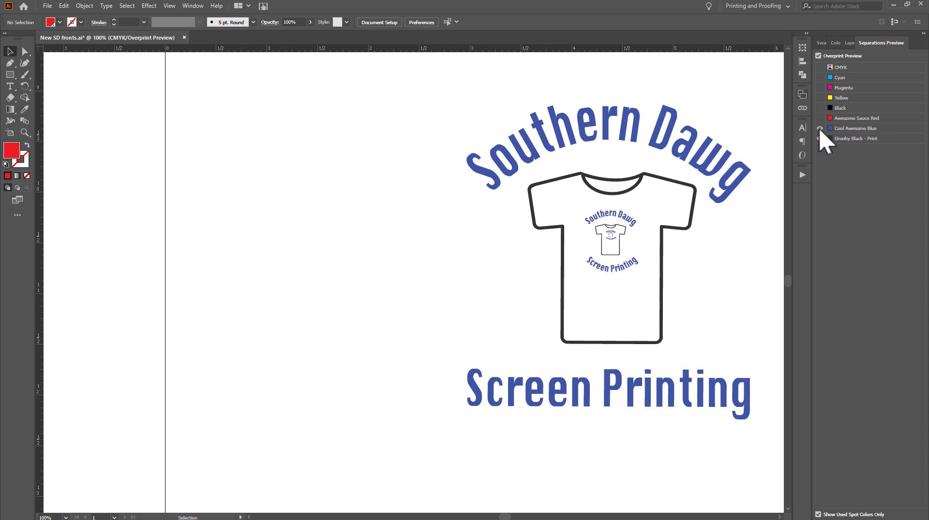
pyautogui.click(820, 129)
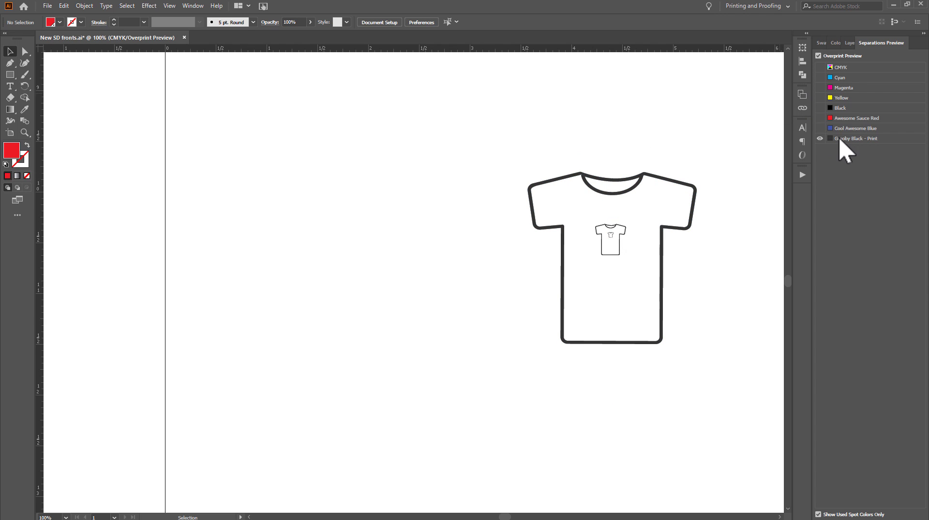
pyautogui.click(819, 129)
pyautogui.click(819, 118)
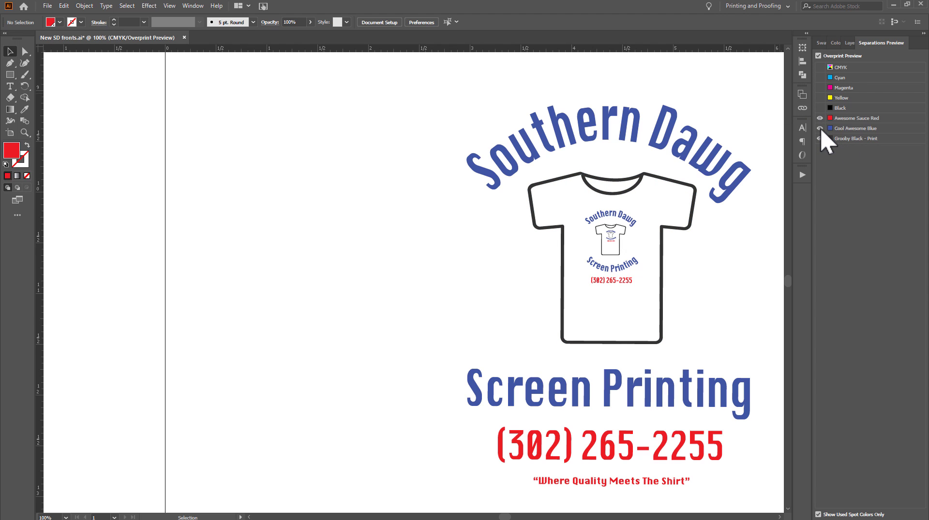
# Step: Check the red, blue and black spot plates one by one, show all three together, and turn off Overprint Preview
pyautogui.click(819, 128)
pyautogui.click(819, 138)
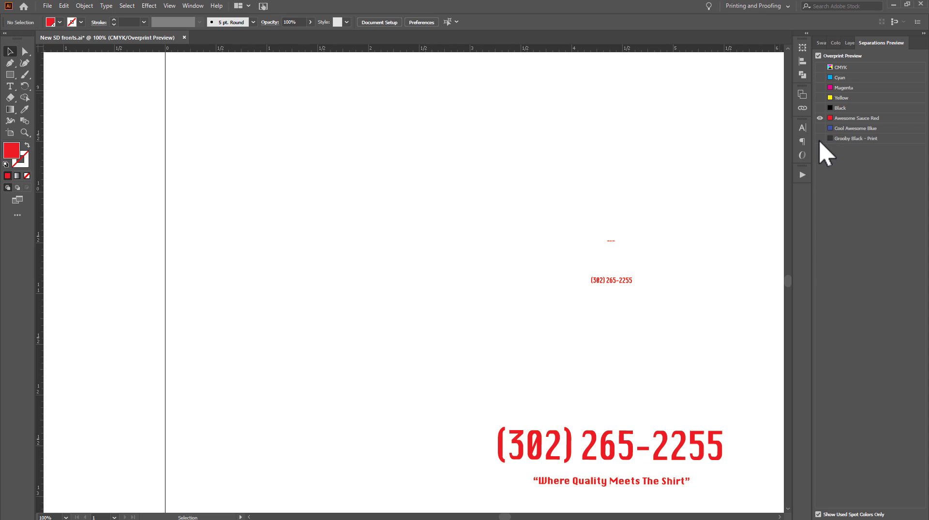
pyautogui.click(819, 128)
pyautogui.click(819, 118)
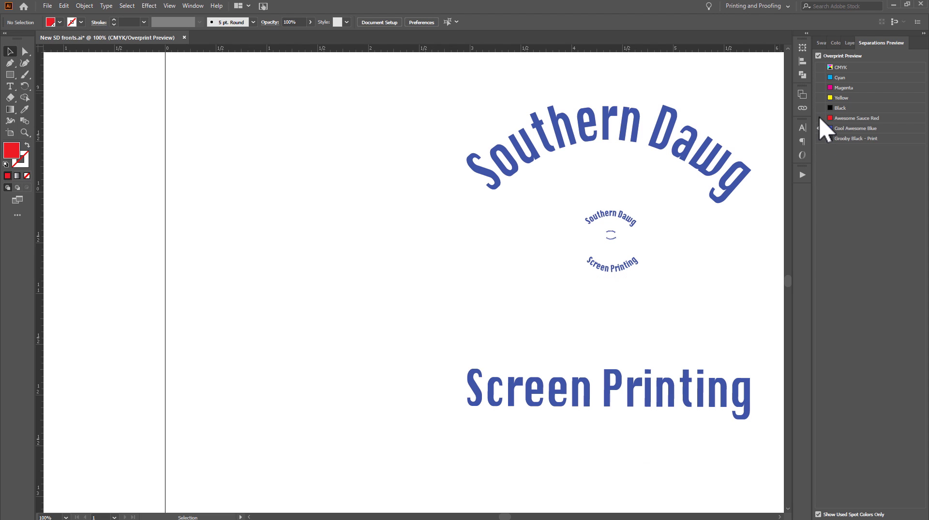
pyautogui.click(819, 139)
pyautogui.click(819, 128)
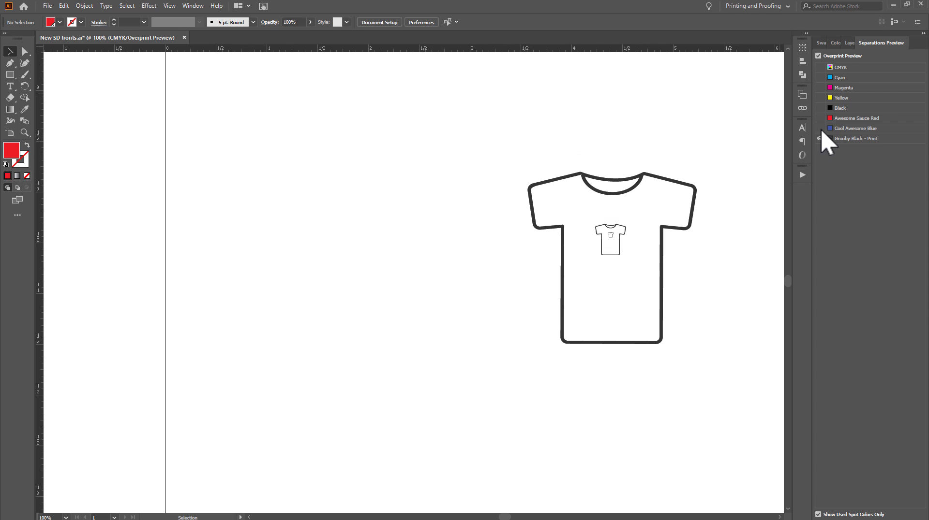
pyautogui.click(820, 118)
pyautogui.click(819, 129)
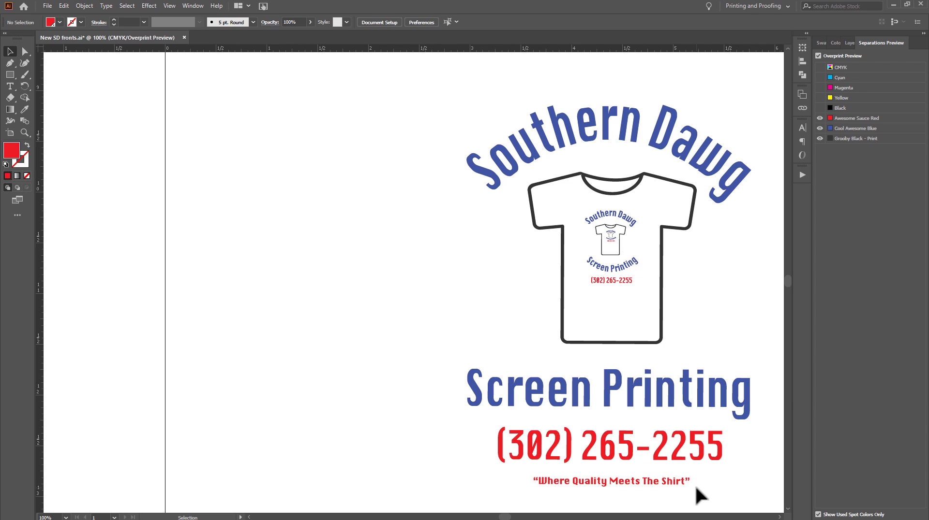
pyautogui.click(818, 56)
# Step: Select the entire shirt design, including the lettering, phone number and tagline, and group it
pyautogui.keyDown('alt'); pyautogui.scroll(-2, 415, 189); pyautogui.keyUp('alt')
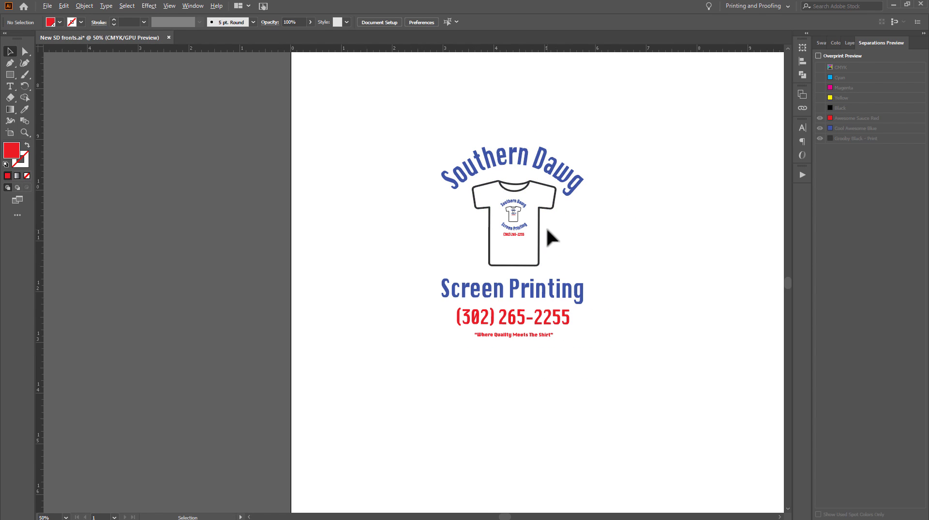
pyautogui.keyDown('alt'); pyautogui.scroll(1, 546, 230); pyautogui.keyUp('alt')
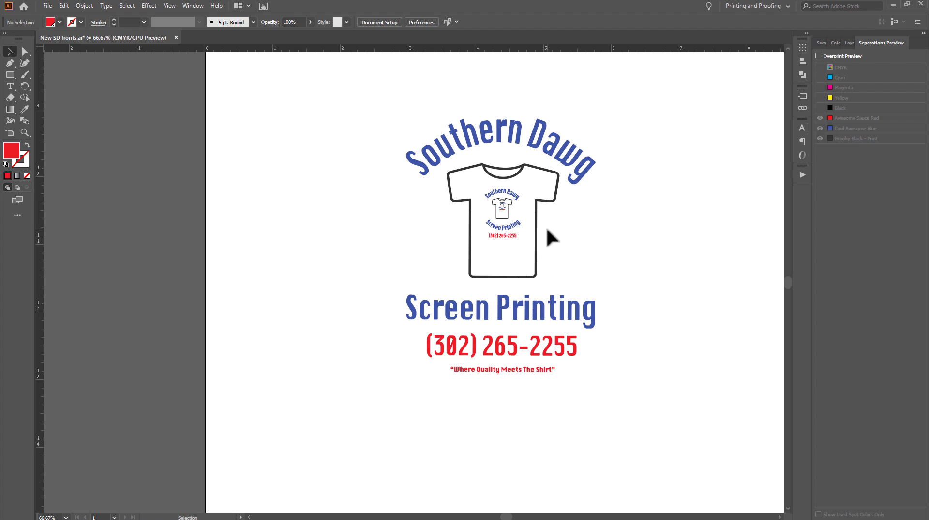
pyautogui.moveTo(357, 86); pyautogui.dragTo(667, 425)
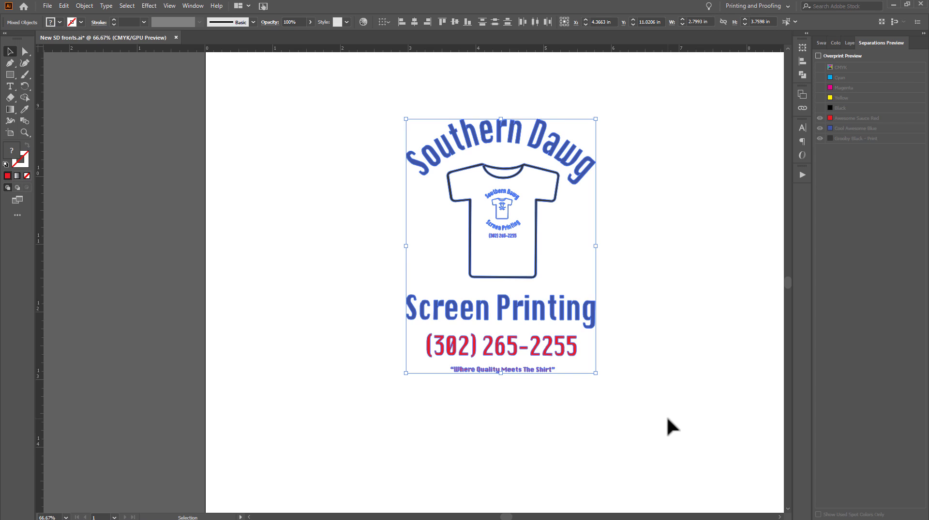
pyautogui.press('a')
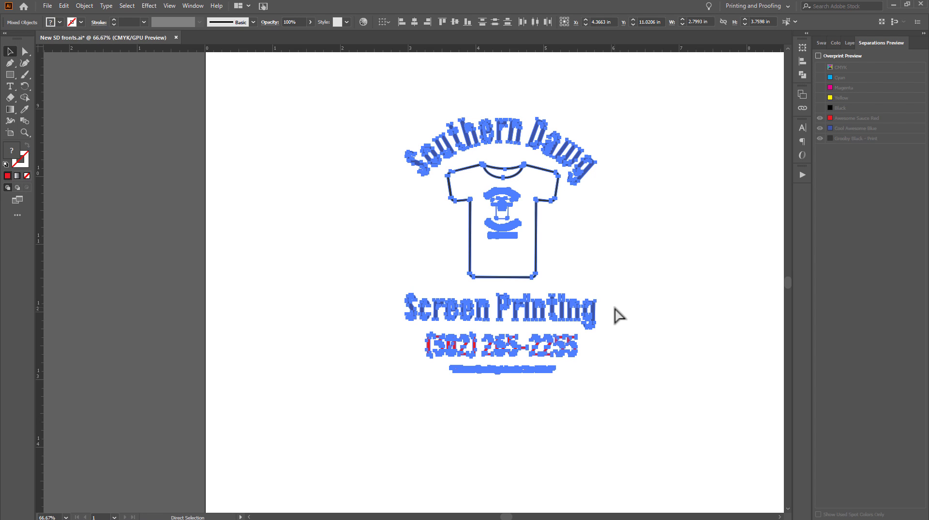
pyautogui.press('v')
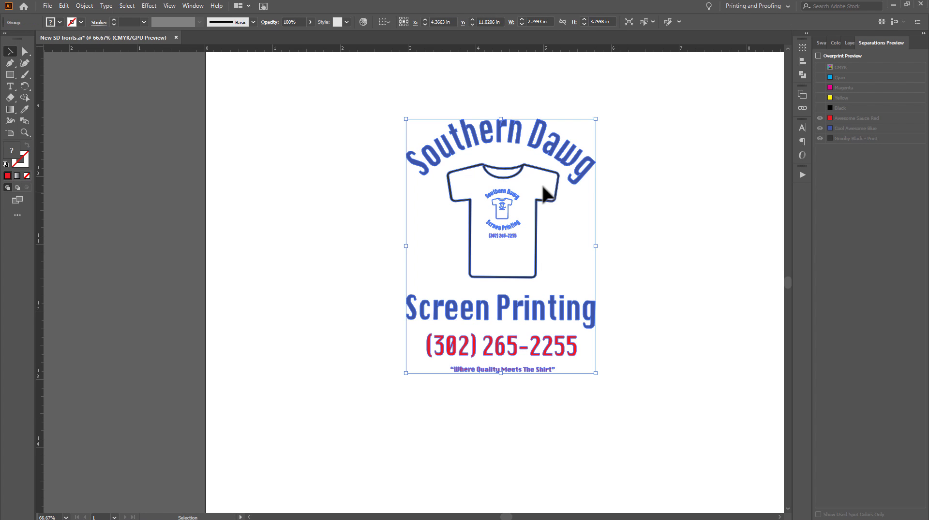
pyautogui.rightClick(549, 149)
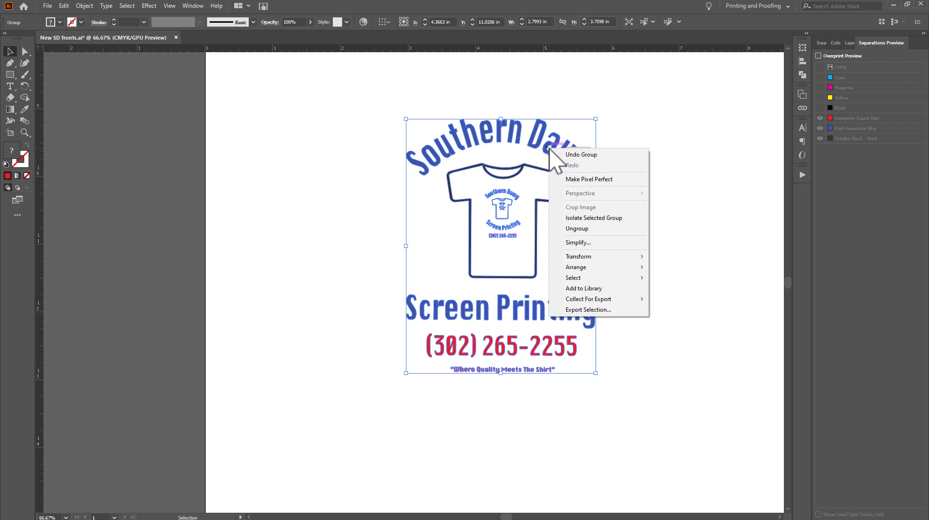
pyautogui.click(694, 106)
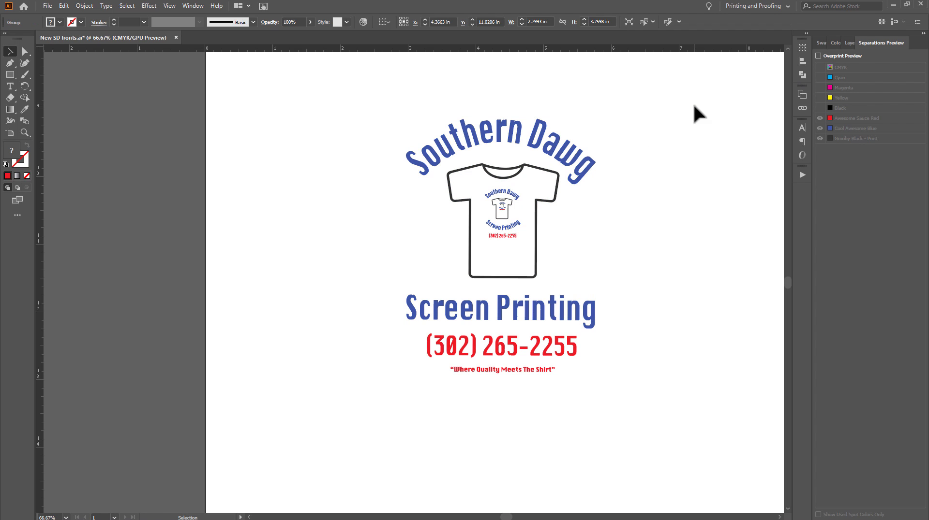
pyautogui.rightClick(567, 152)
pyautogui.click(603, 166)
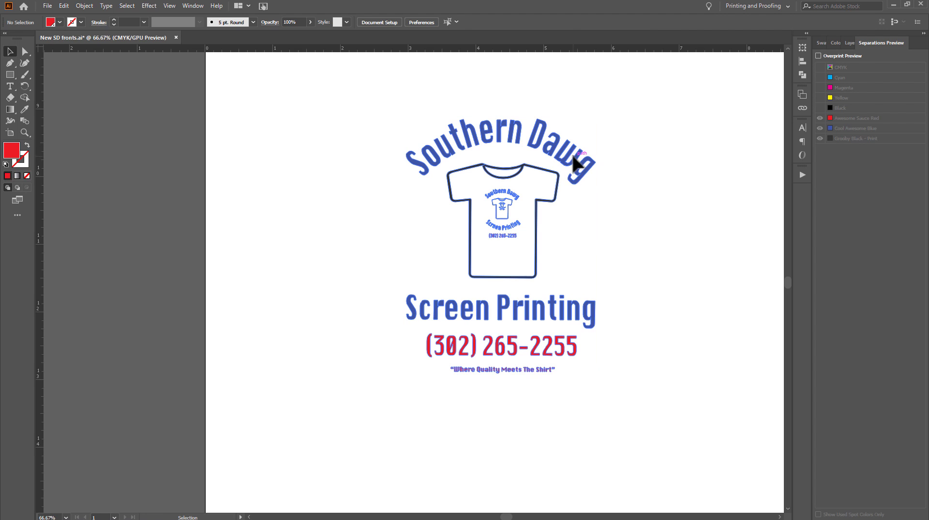
pyautogui.click(581, 174)
pyautogui.rightClick(570, 156)
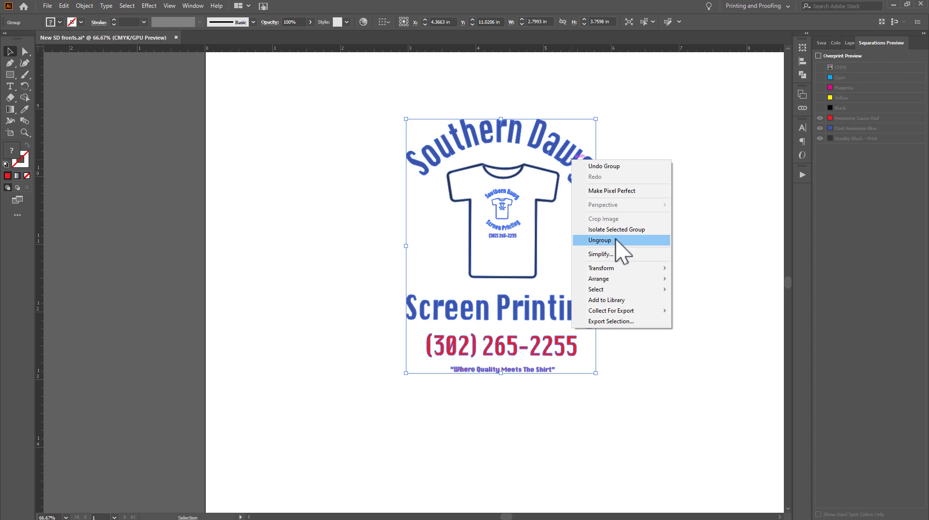
pyautogui.click(750, 163)
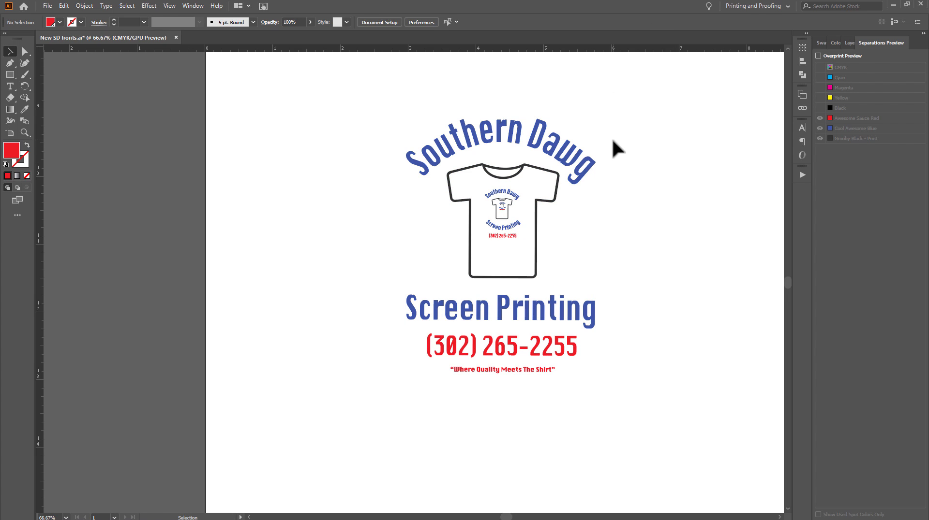
# Step: Move the whole design about 0.46 in to the right, ungroup it, and deselect the artwork
pyautogui.moveTo(580, 171); pyautogui.dragTo(608, 168)
pyautogui.rightClick(608, 168)
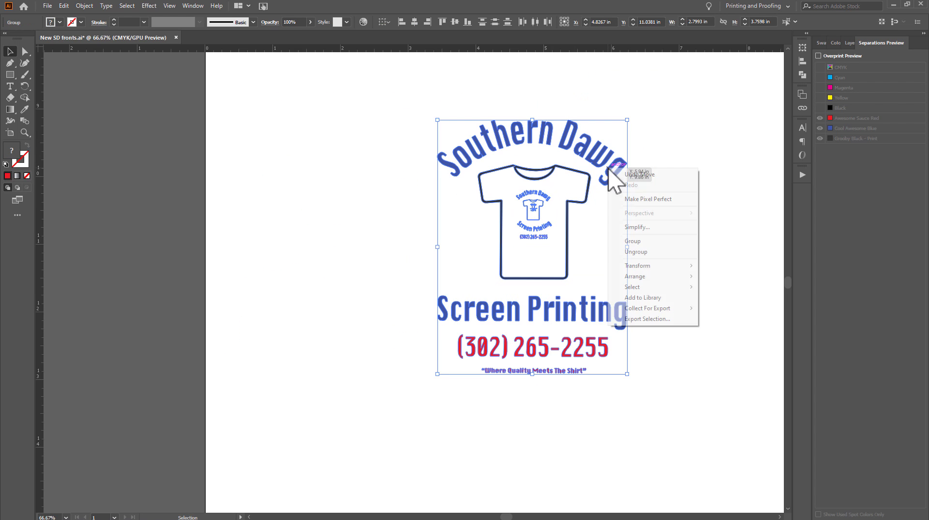
pyautogui.click(636, 251)
pyautogui.click(751, 148)
# Step: Try moving the large arched "Southern Dawg" text away from the shirt on its own, and undo the move
pyautogui.moveTo(611, 167); pyautogui.dragTo(714, 131)
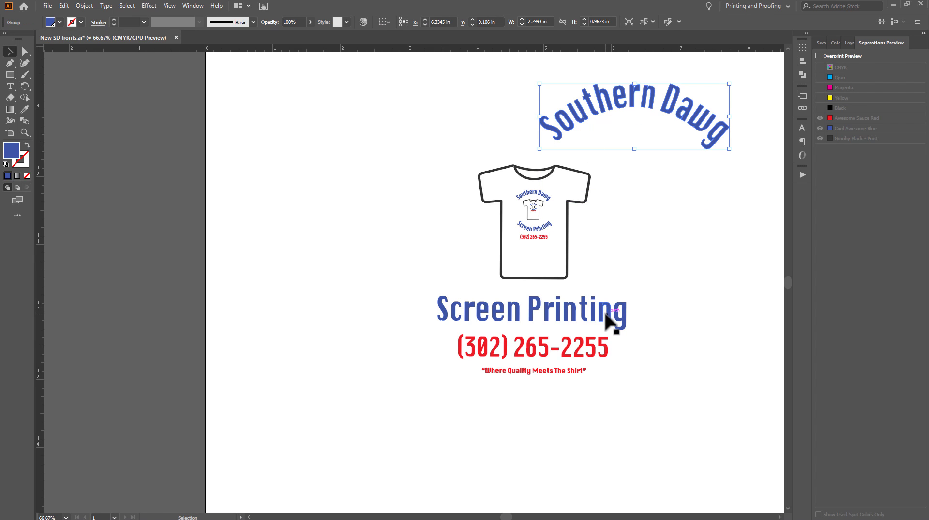
pyautogui.hotkey('ctrl', 'z')
# Step: Select the entire shirt design with its lettering and inspect the anchor points of its outlines using Direct Selection
pyautogui.click(430, 92)
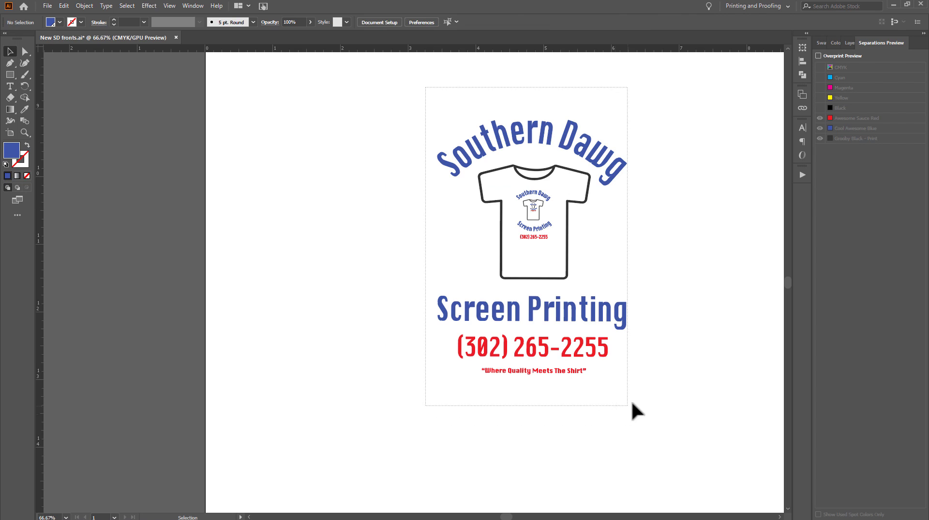
pyautogui.moveTo(631, 405); pyautogui.dragTo(657, 396)
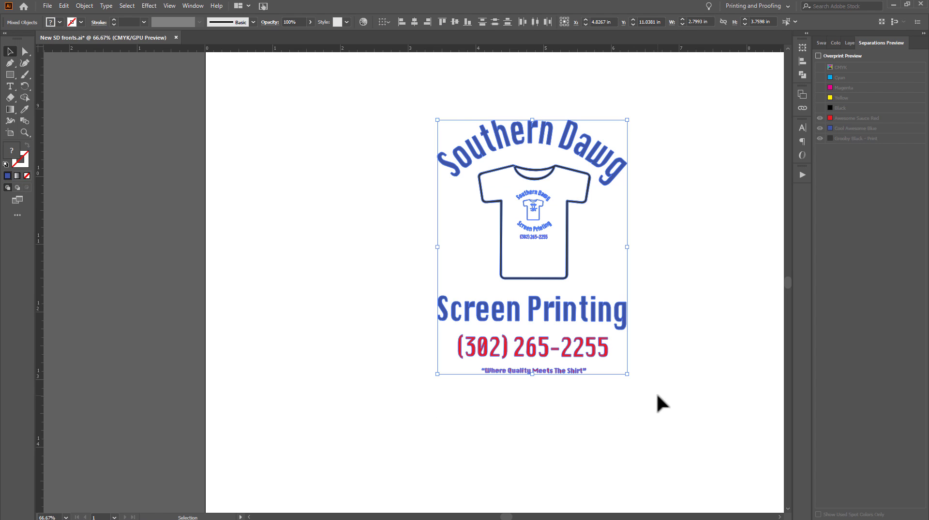
pyautogui.press('a')
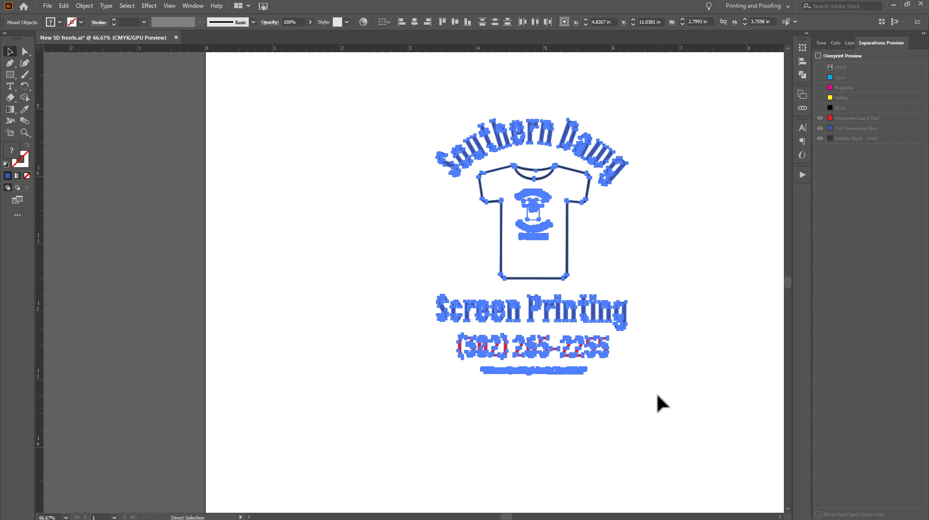
pyautogui.press('v')
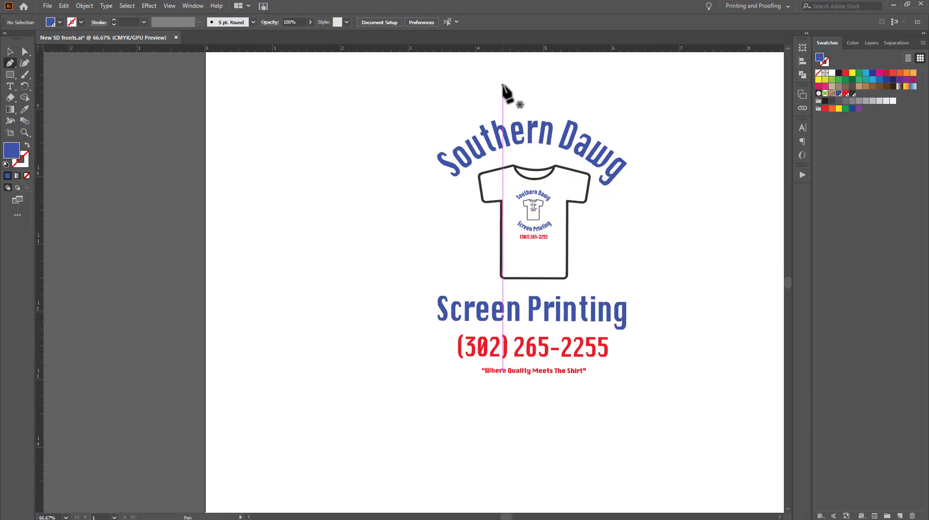
# Step: Draw a straight horizontal line about 0.5 in long with the Pen tool, just above the arched "Southern Dawg" lettering
pyautogui.click(502, 85)
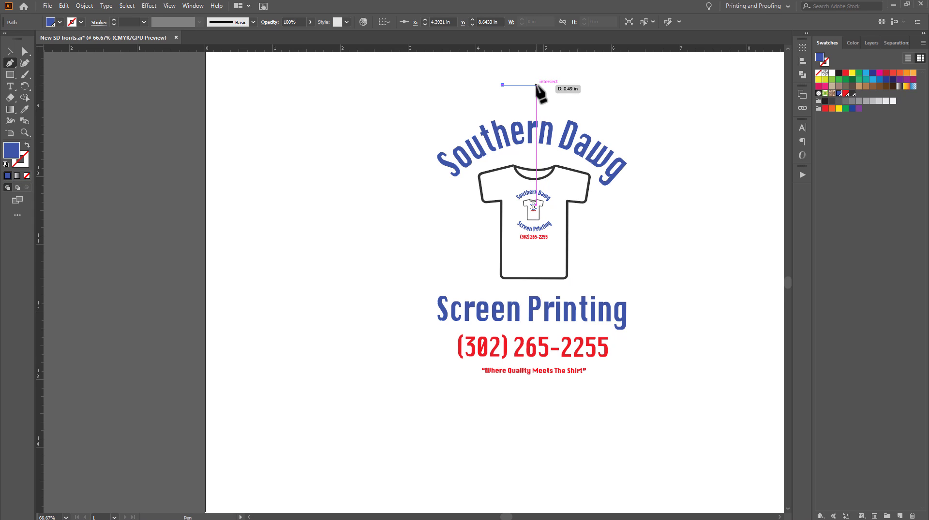
pyautogui.click(537, 85)
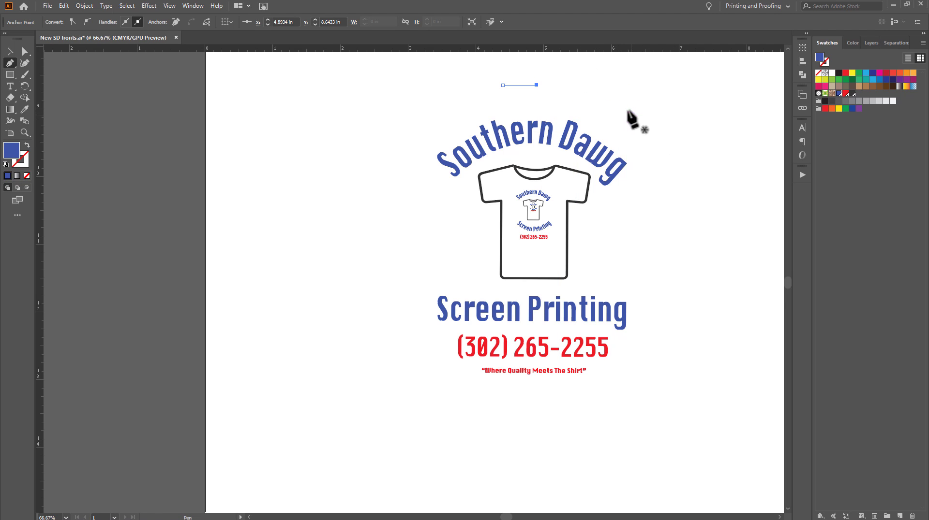
pyautogui.click(10, 51)
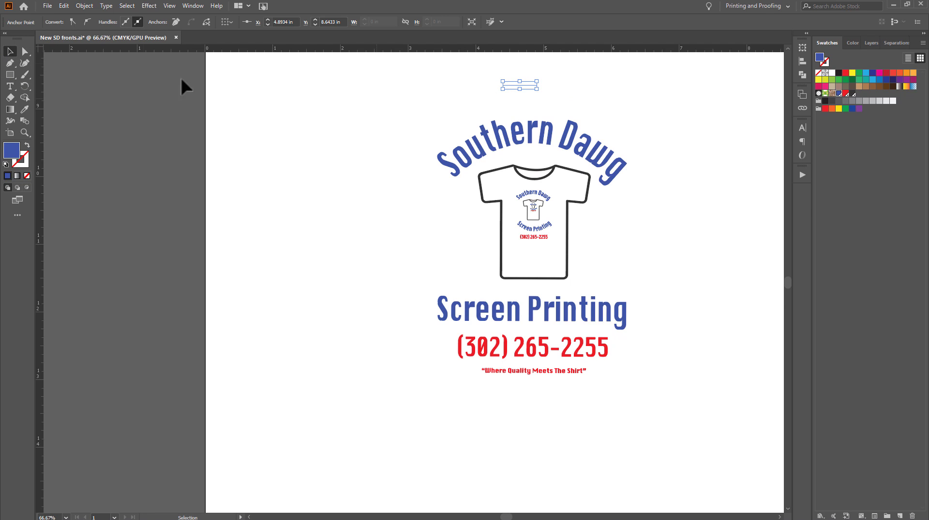
# Step: Set the fill of the new line to the [Registration] swatch
pyautogui.click(25, 159)
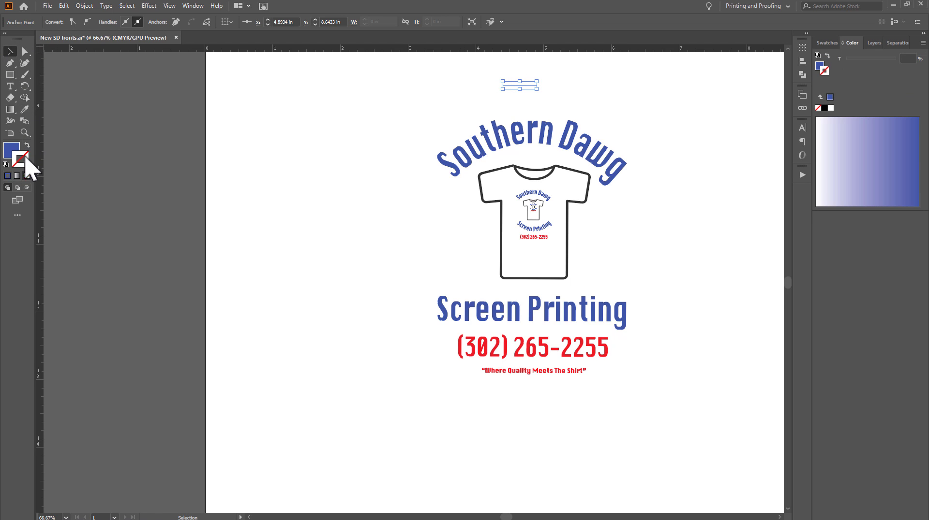
pyautogui.click(12, 151)
pyautogui.click(828, 43)
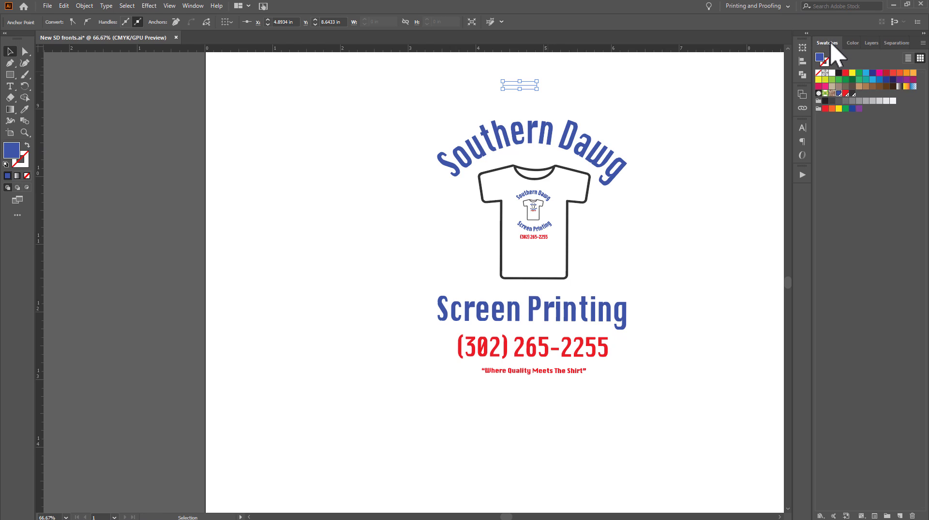
pyautogui.click(825, 74)
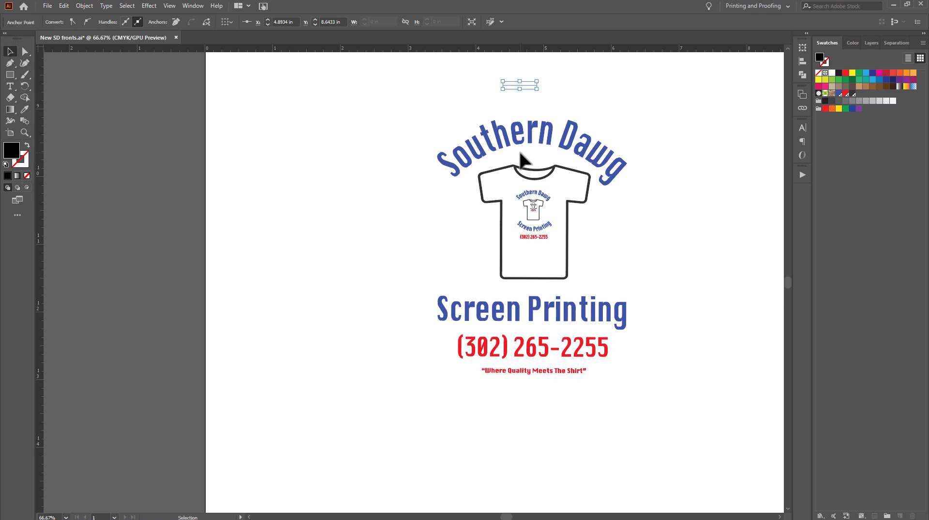
# Step: Give the line a 2 pt stroke in the [Registration] color and deselect it
pyautogui.press('x')
pyautogui.click(531, 86)
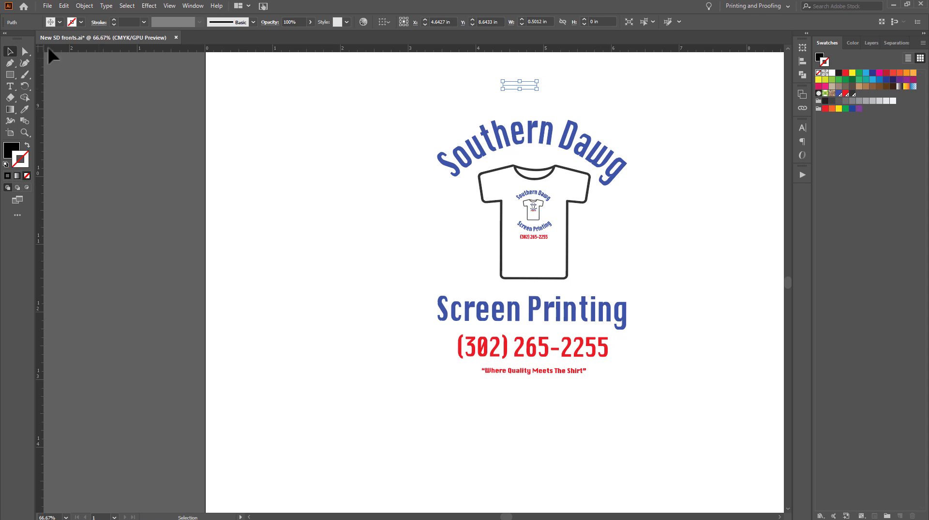
pyautogui.click(114, 20)
pyautogui.click(114, 19)
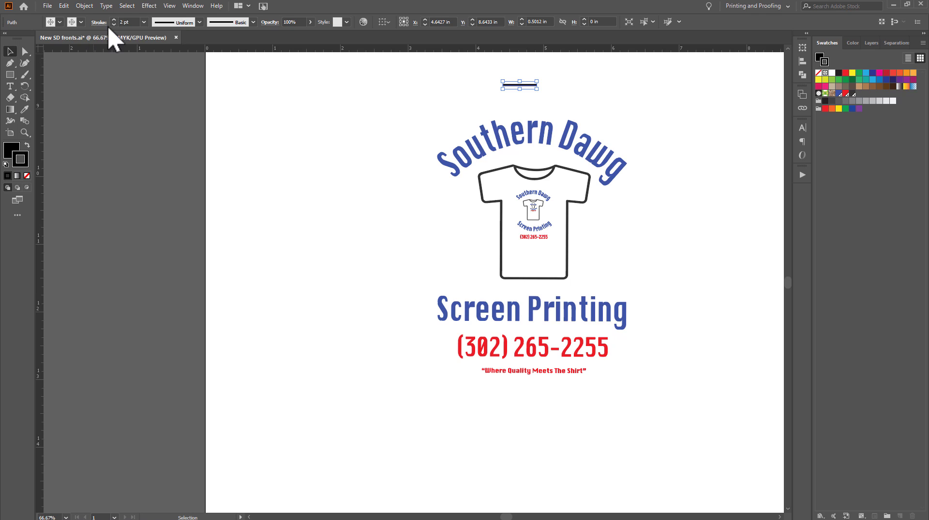
pyautogui.click(439, 81)
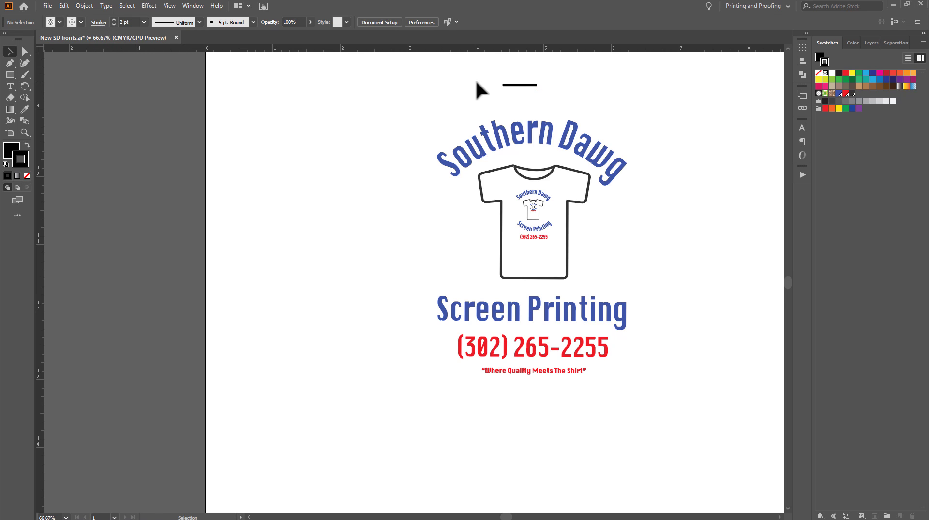
pyautogui.click(532, 85)
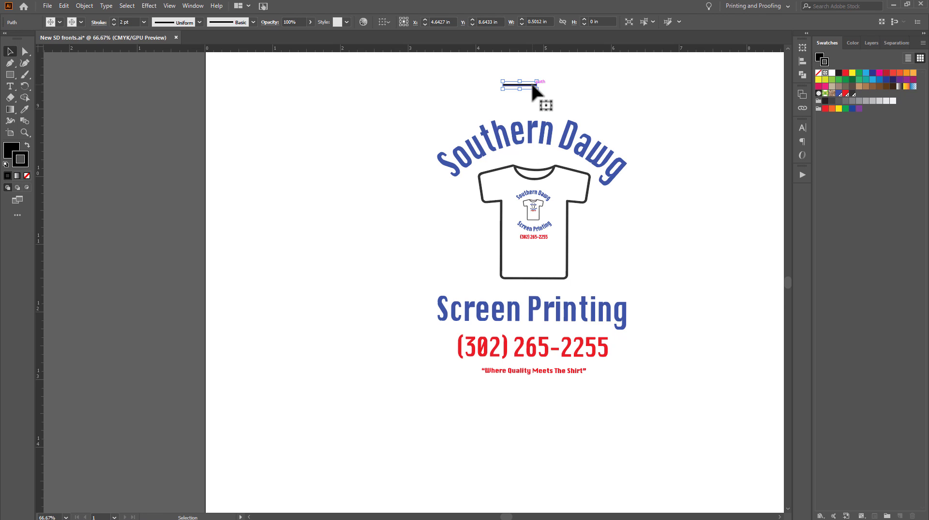
pyautogui.rightClick(531, 85)
pyautogui.click(529, 82)
pyautogui.click(85, 5)
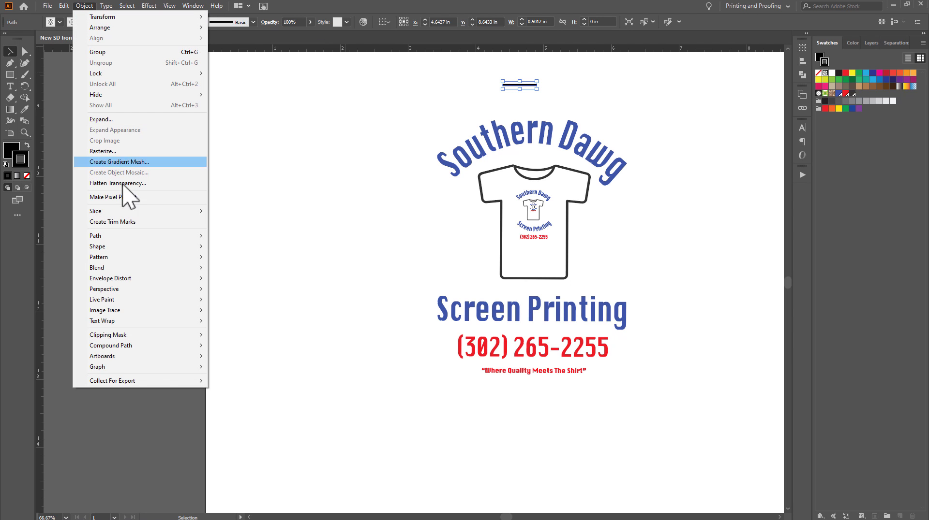
pyautogui.moveTo(195, 238)
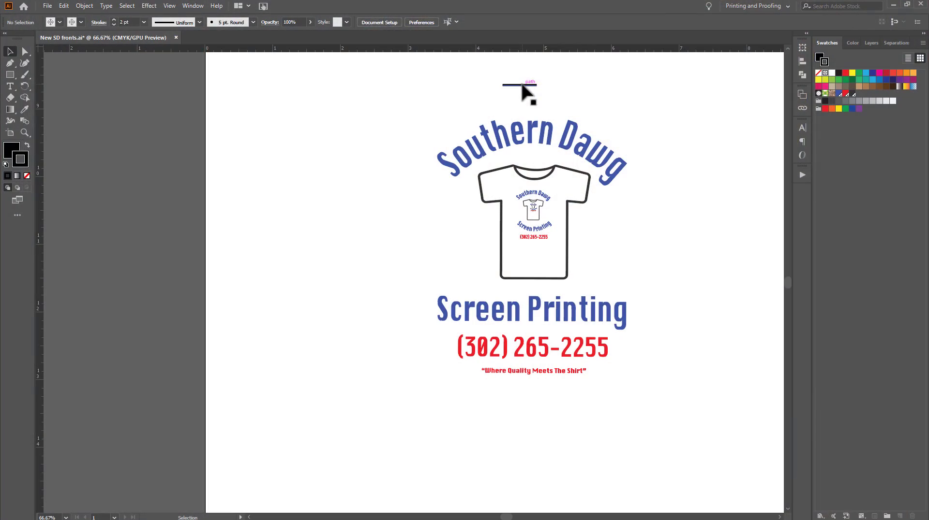
# Step: Duplicate the short line, rotate the copy to vertical, and lay it across the horizontal line to form a cross
pyautogui.click(522, 85)
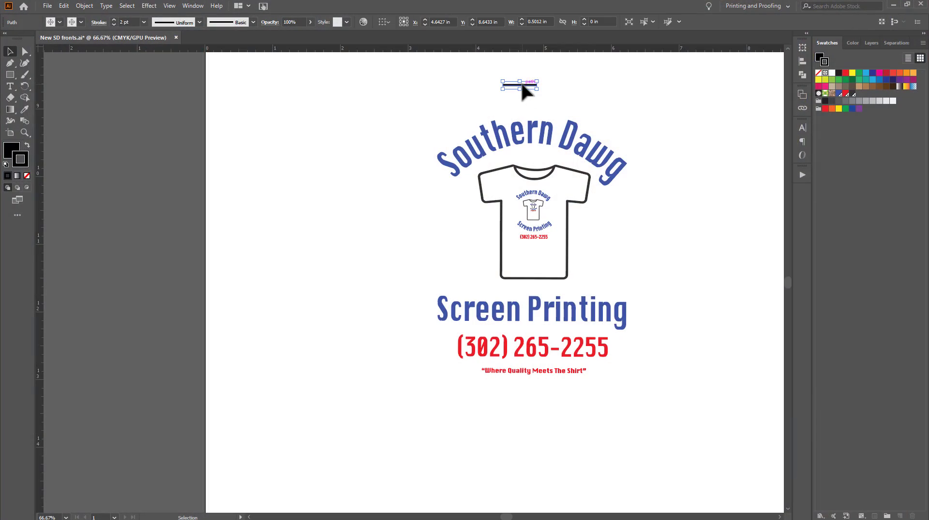
pyautogui.moveTo(522, 85); pyautogui.dragTo(548, 67)
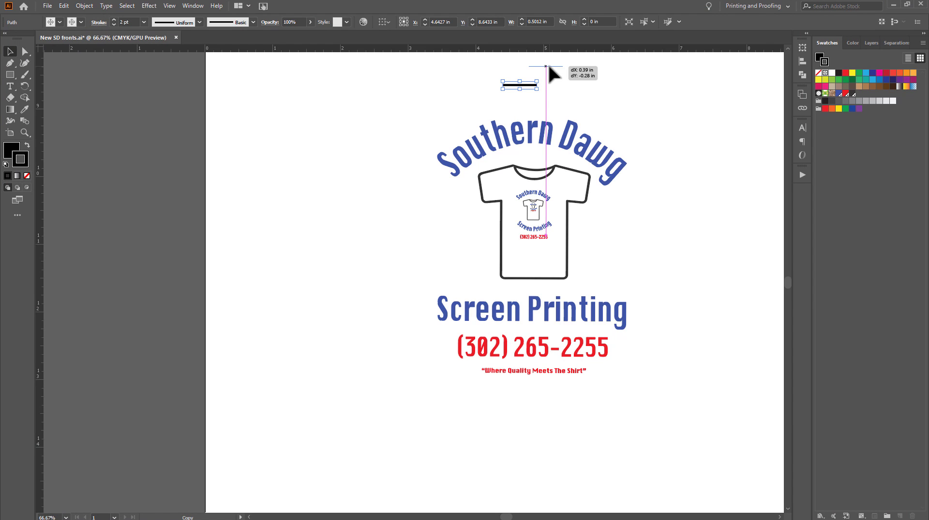
pyautogui.moveTo(549, 68); pyautogui.dragTo(521, 86)
pyautogui.click(494, 66)
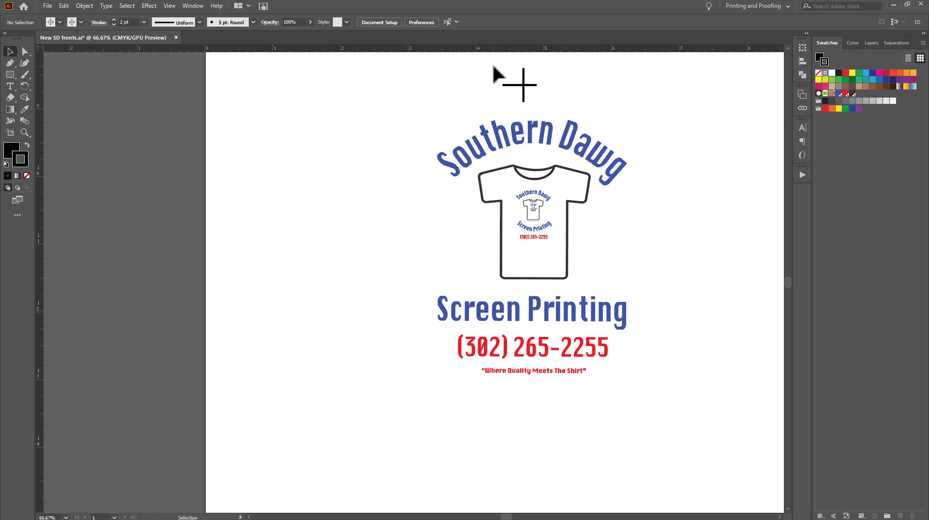
# Step: Select both lines of the cross, align their centers horizontally, and deselect them
pyautogui.moveTo(597, 108); pyautogui.dragTo(597, 108)
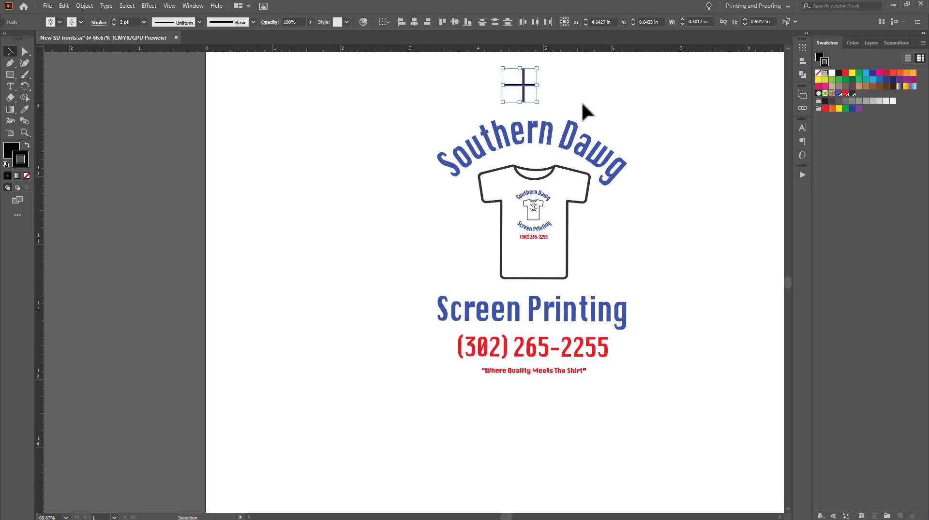
pyautogui.click(803, 61)
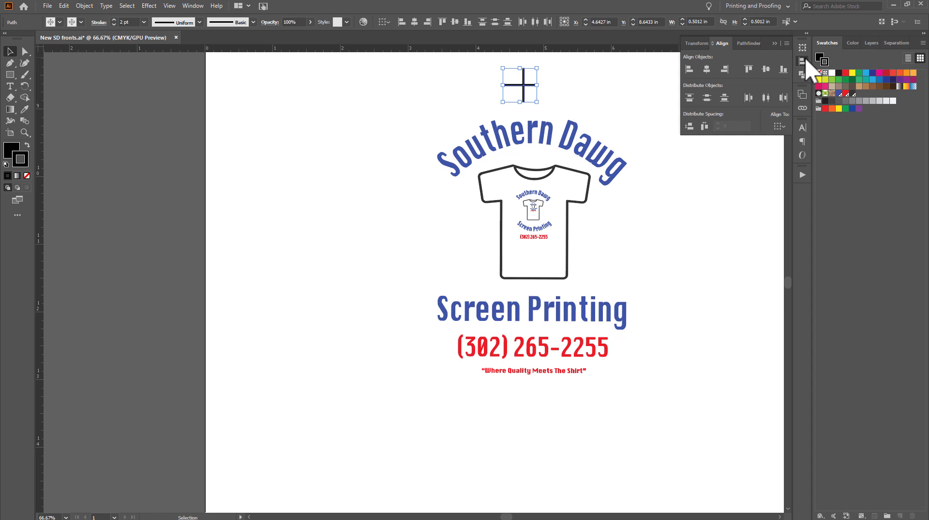
pyautogui.click(707, 69)
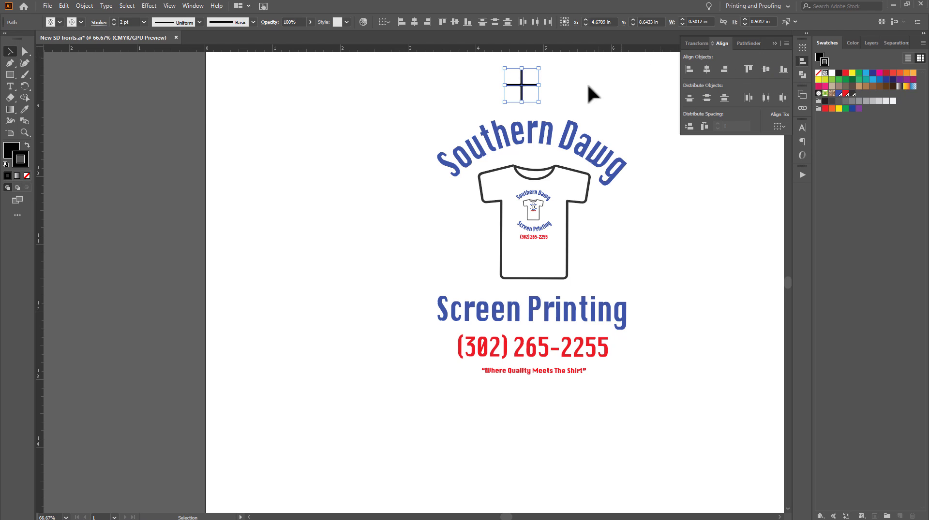
pyautogui.click(282, 101)
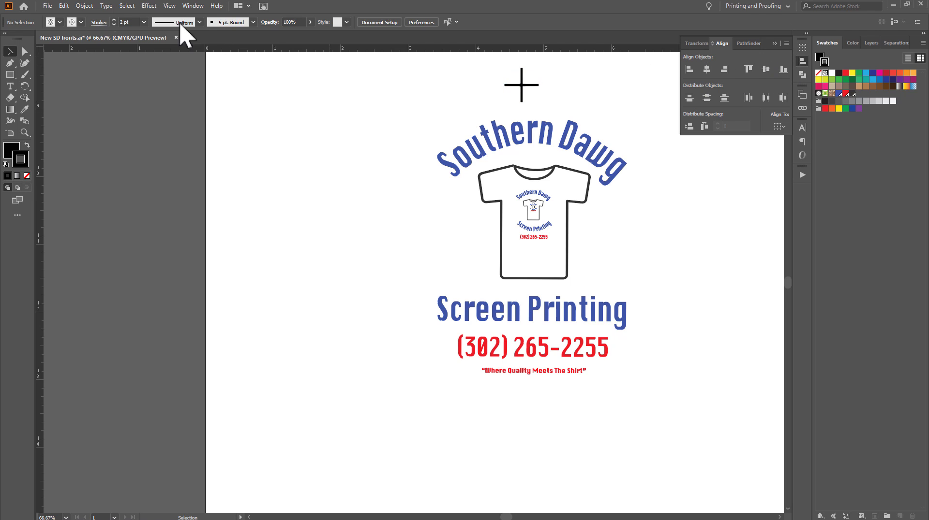
# Step: Draw a circle about 0.45 in across to the left of the cross and remove its fill, keeping the [Registration] outline
pyautogui.click(10, 75)
pyautogui.click(55, 87)
pyautogui.moveTo(370, 83); pyautogui.dragTo(399, 108)
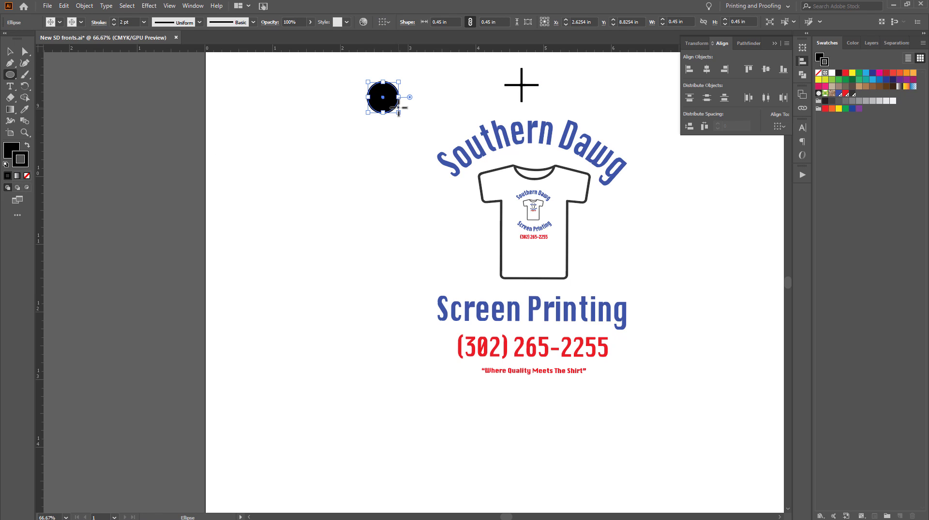
pyautogui.click(13, 150)
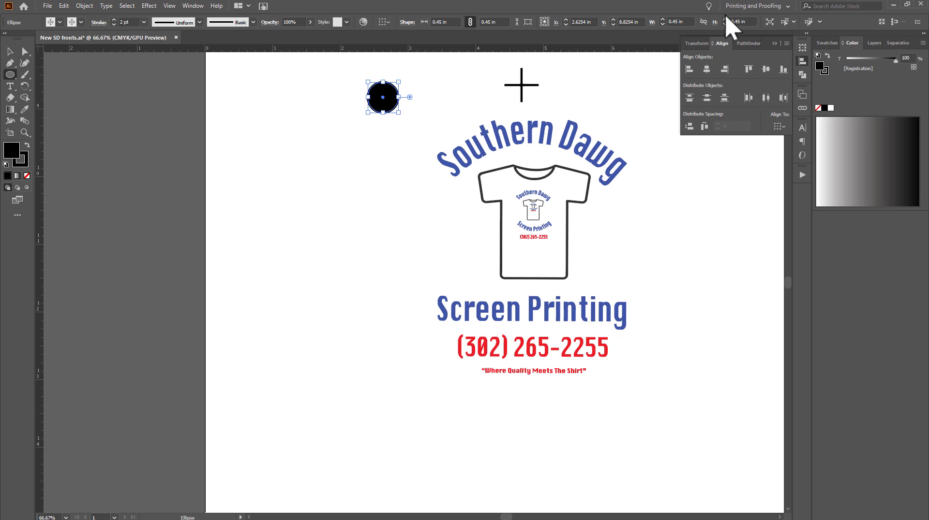
pyautogui.click(826, 43)
pyautogui.click(818, 73)
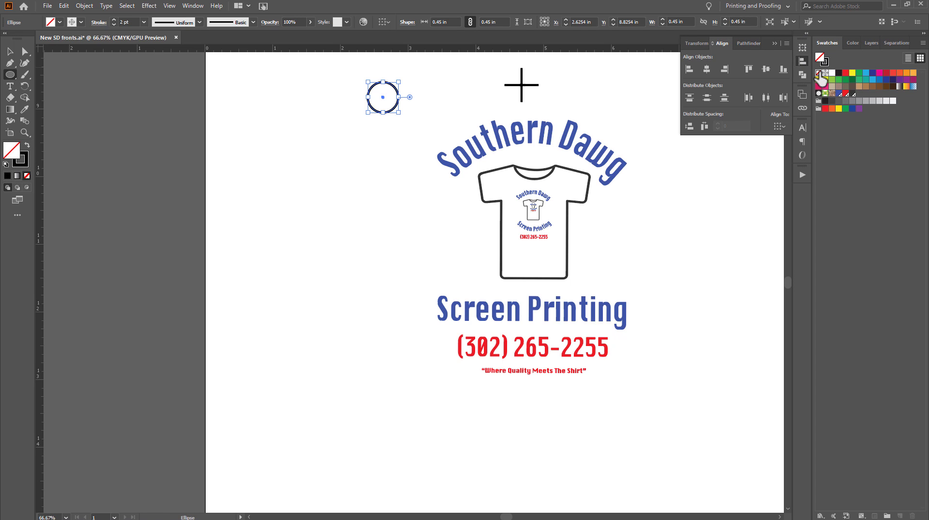
pyautogui.click(21, 164)
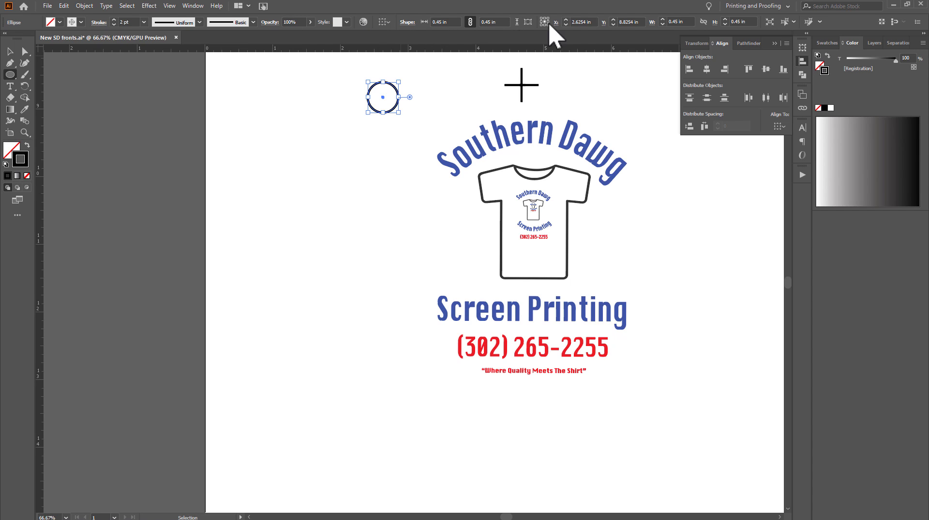
# Step: Try setting only the circle's width to 0.5 in, and undo the change
pyautogui.click(678, 21)
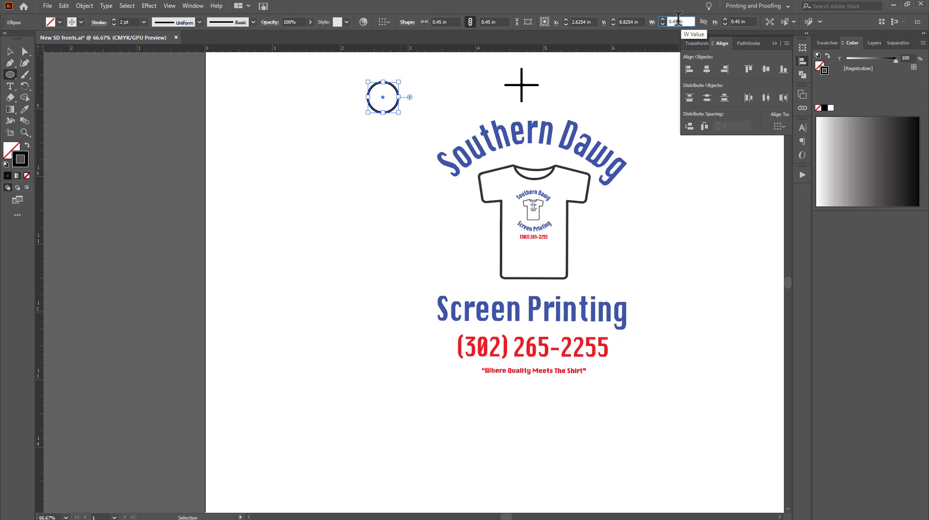
pyautogui.write('0.5')
pyautogui.press('Return')
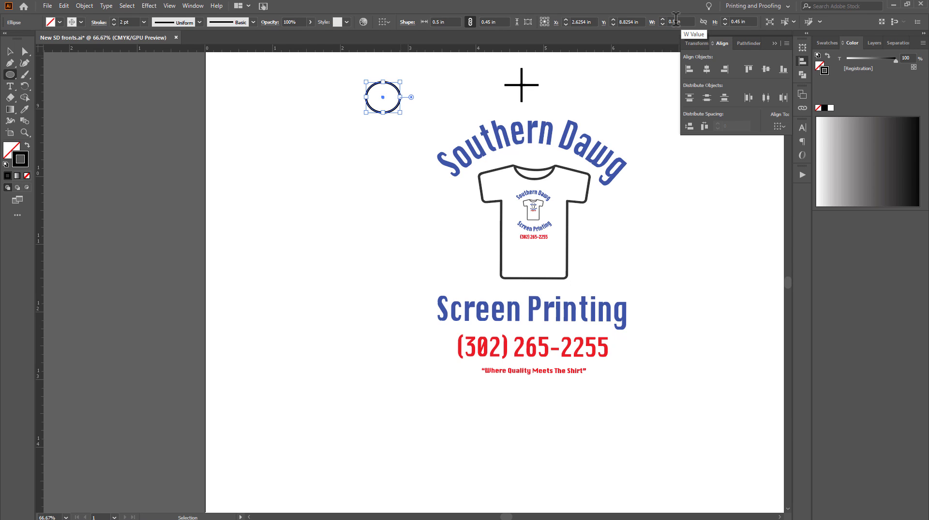
pyautogui.hotkey('ctrl', 'z')
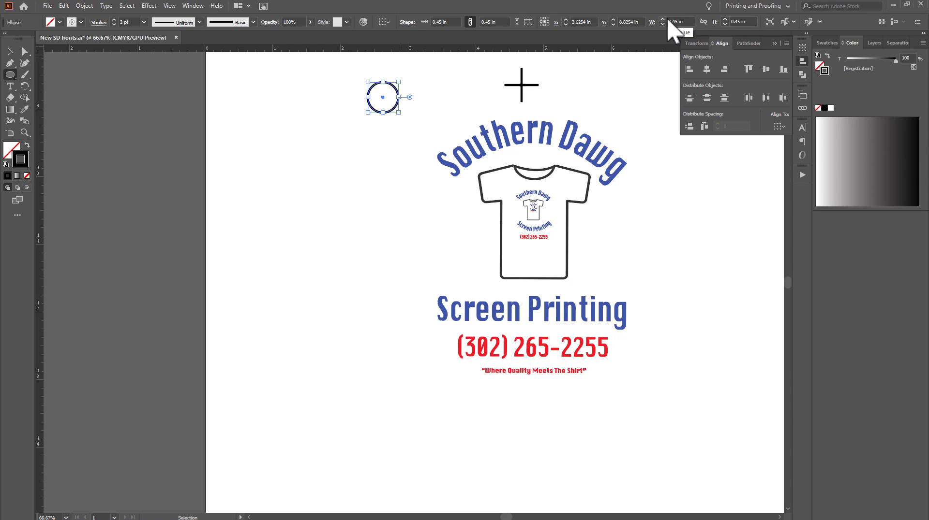
# Step: Link the circle's width and height and set its size to 0.5 in, without creating another ellipse
pyautogui.click(703, 21)
pyautogui.click(682, 21)
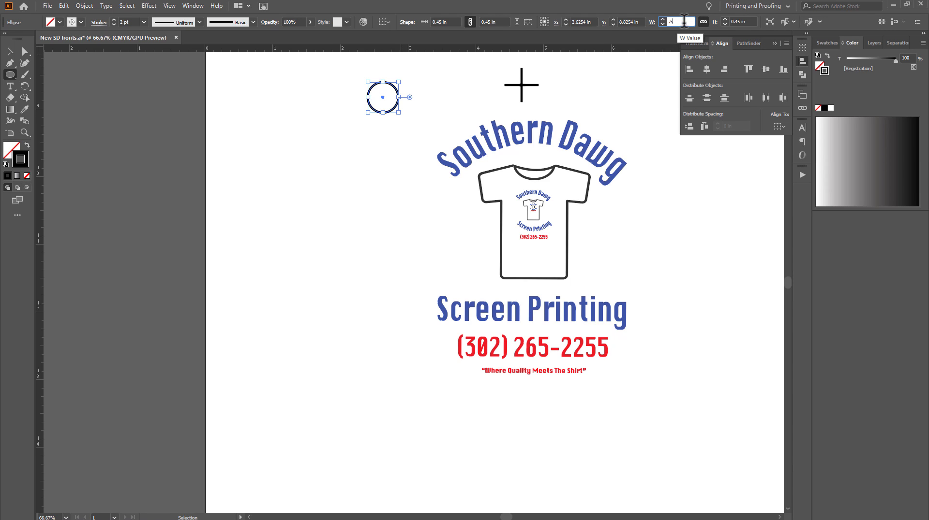
pyautogui.press('Return')
pyautogui.click(421, 71)
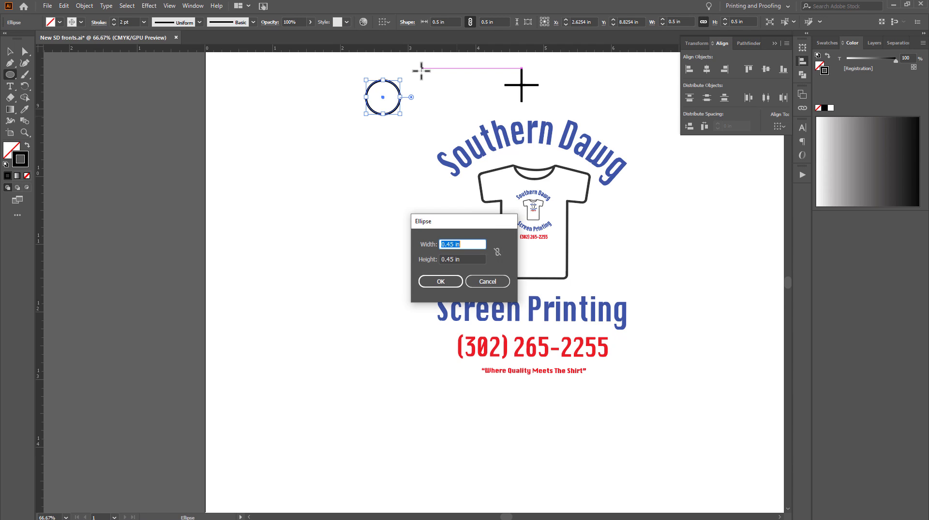
pyautogui.click(487, 282)
# Step: Select the circle and the cross together and align their centers horizontally and vertically to form a registration mark
pyautogui.click(10, 52)
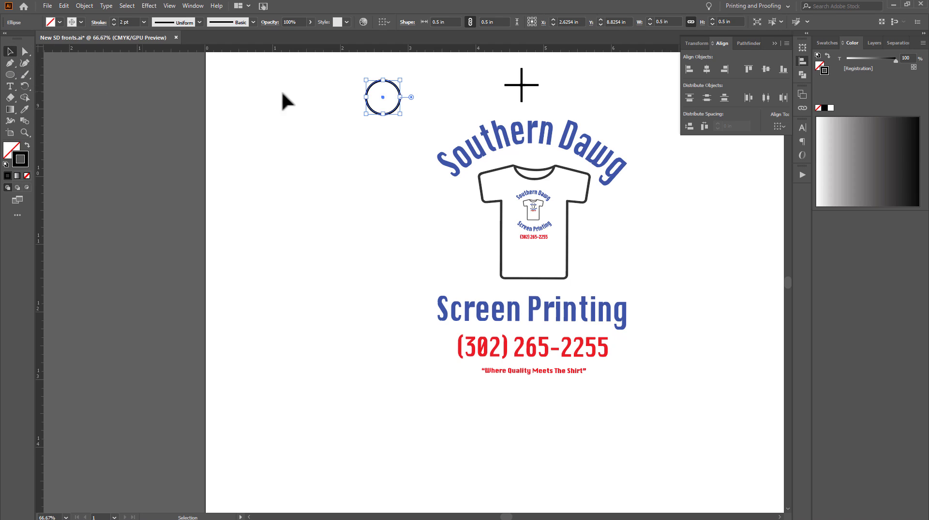
pyautogui.moveTo(318, 64); pyautogui.dragTo(595, 104)
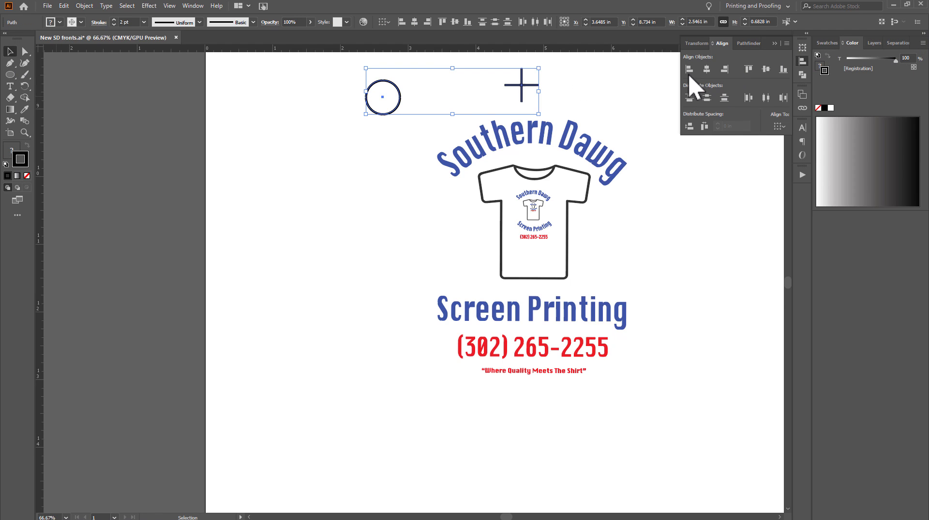
pyautogui.click(706, 70)
pyautogui.click(766, 70)
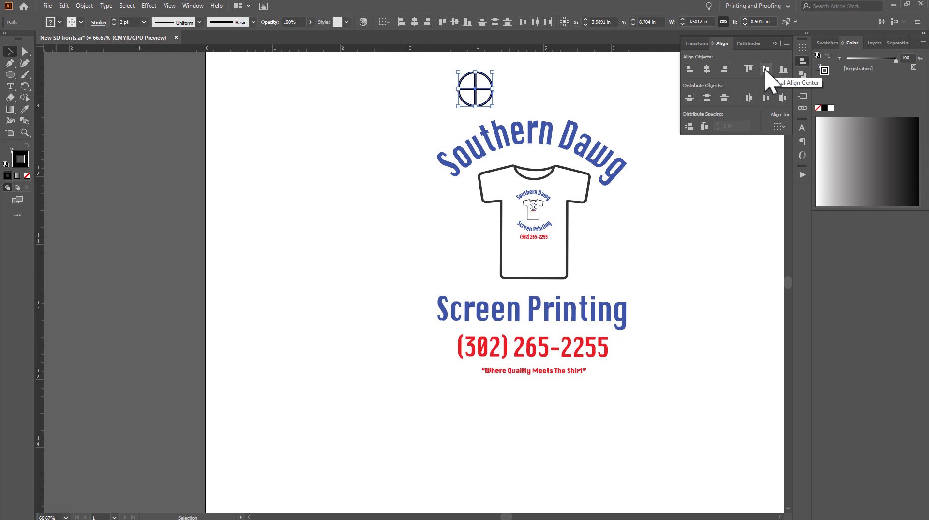
# Step: Scale down the circle of the registration mark proportionally and set its width and height to 0.3 in
pyautogui.click(504, 88)
pyautogui.click(492, 82)
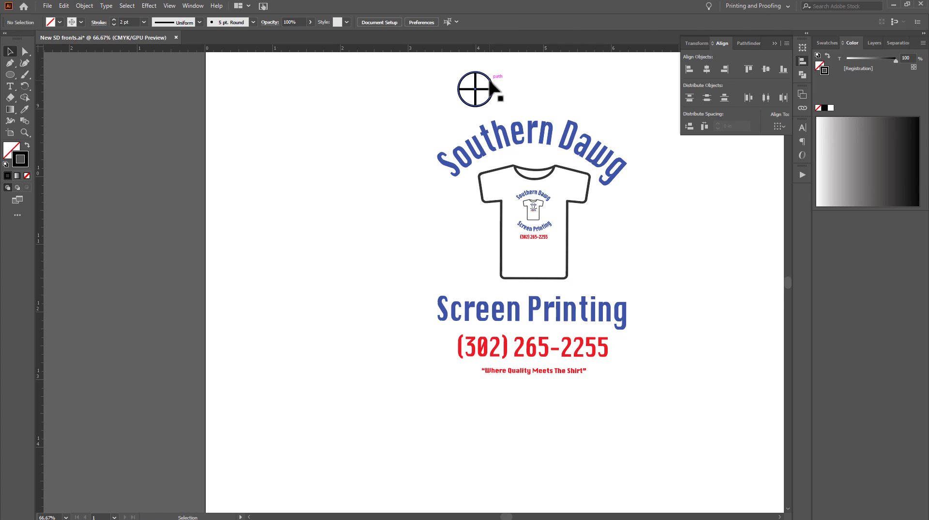
pyautogui.moveTo(494, 71); pyautogui.dragTo(476, 88)
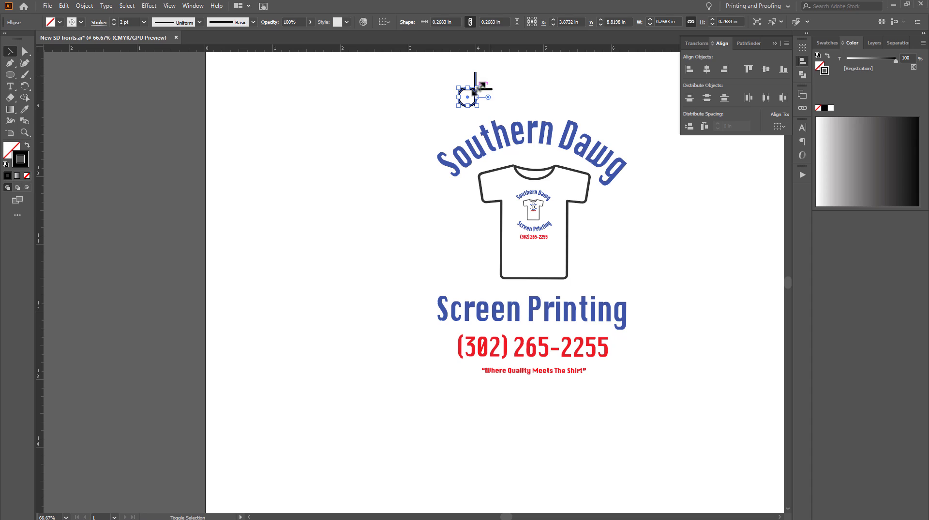
pyautogui.click(662, 22)
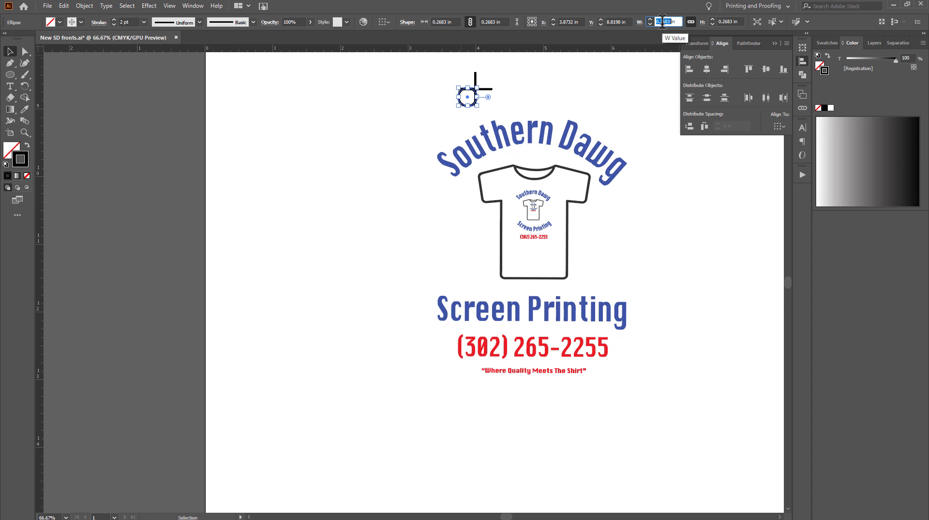
pyautogui.press('Return')
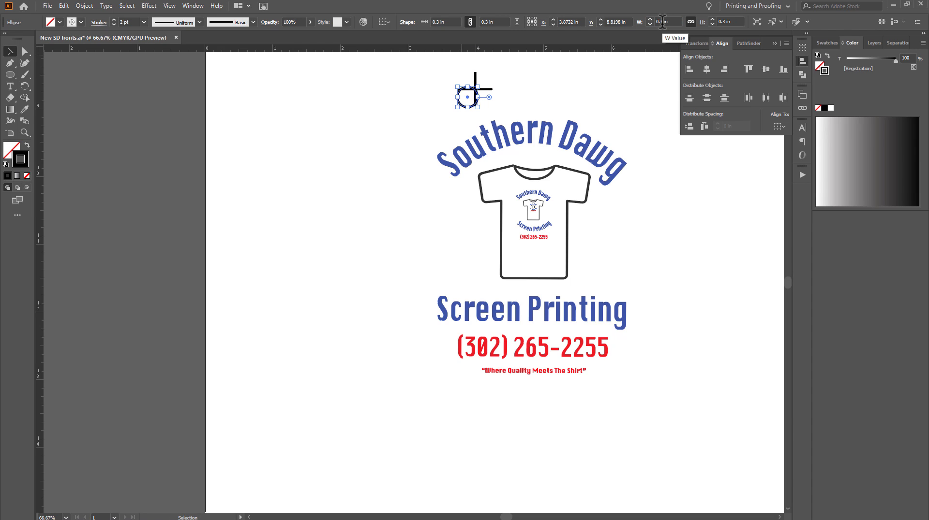
# Step: Select the circle and the cross together and realign their centers horizontally and vertically
pyautogui.click(499, 104)
pyautogui.moveTo(498, 104); pyautogui.dragTo(448, 72)
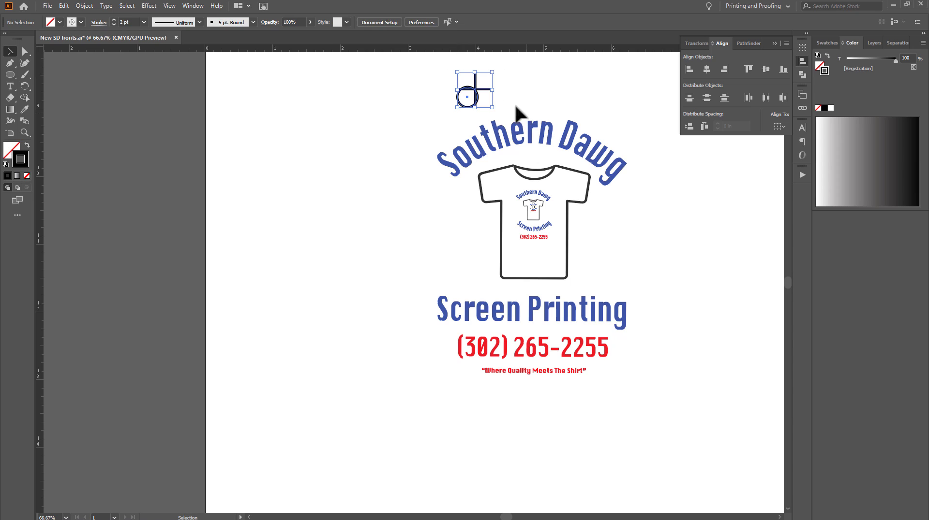
pyautogui.click(706, 69)
pyautogui.click(766, 70)
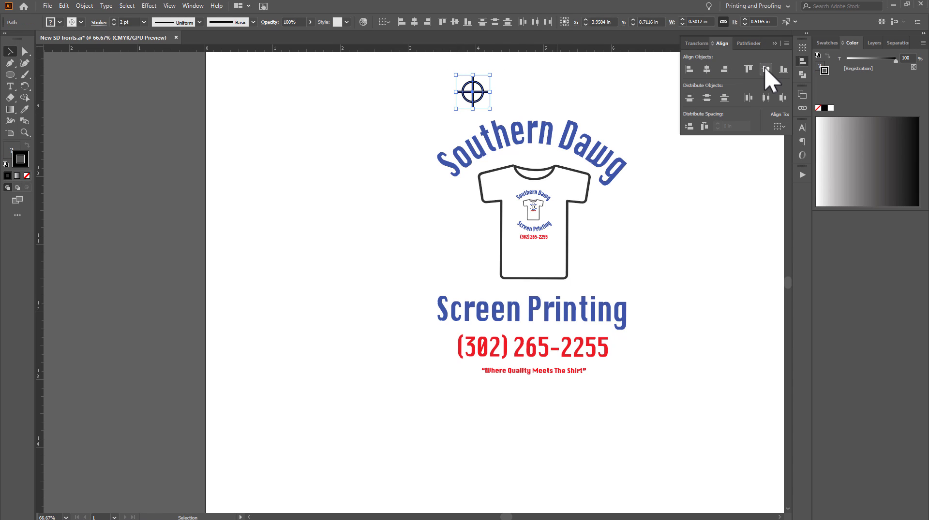
pyautogui.click(629, 99)
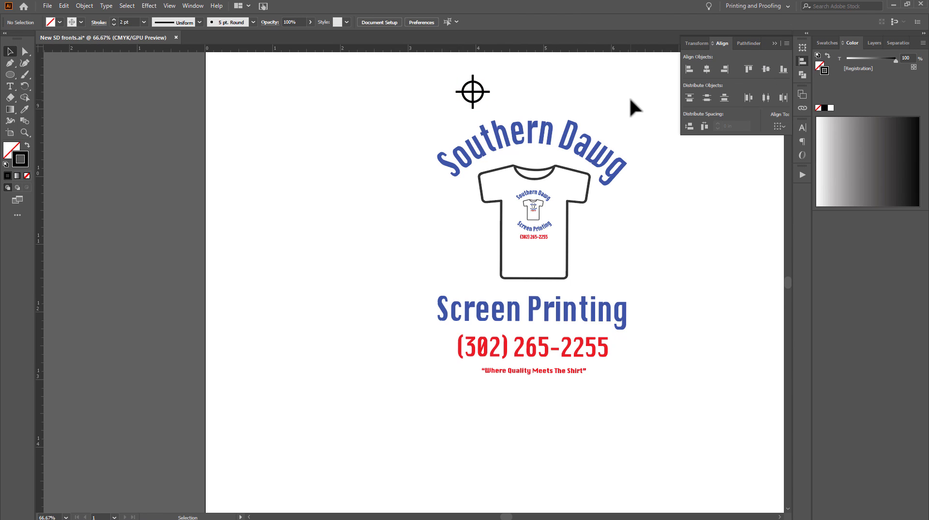
# Step: Outline the strokes of the whole registration mark and unite its pieces into a single shape
pyautogui.click(482, 90)
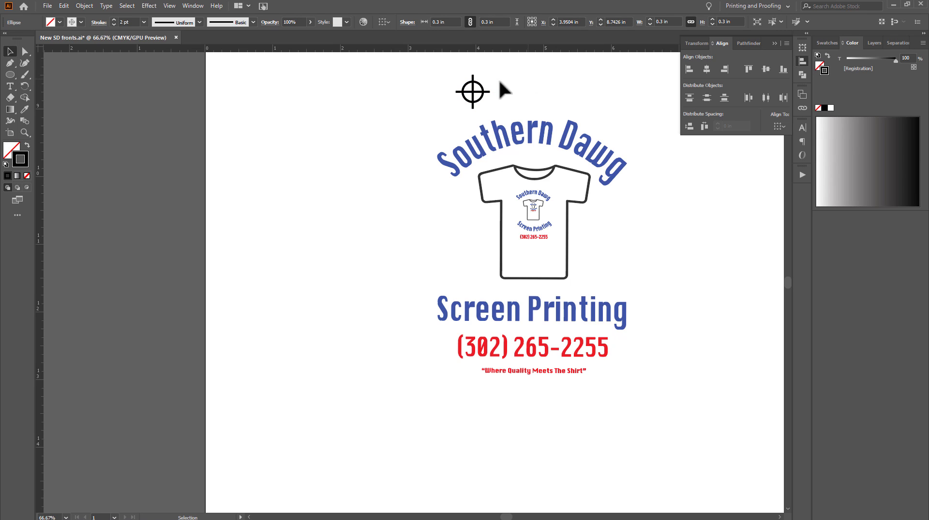
pyautogui.moveTo(439, 69); pyautogui.dragTo(500, 111)
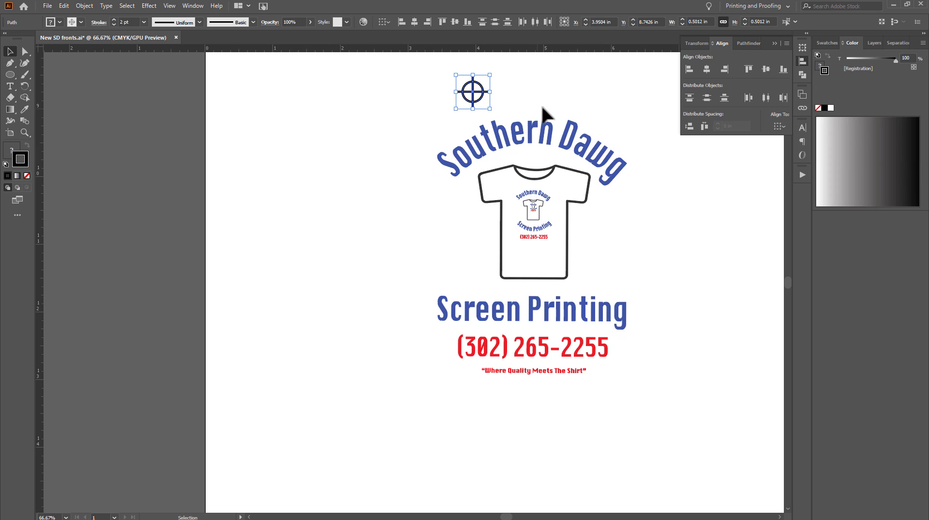
pyautogui.click(89, 7)
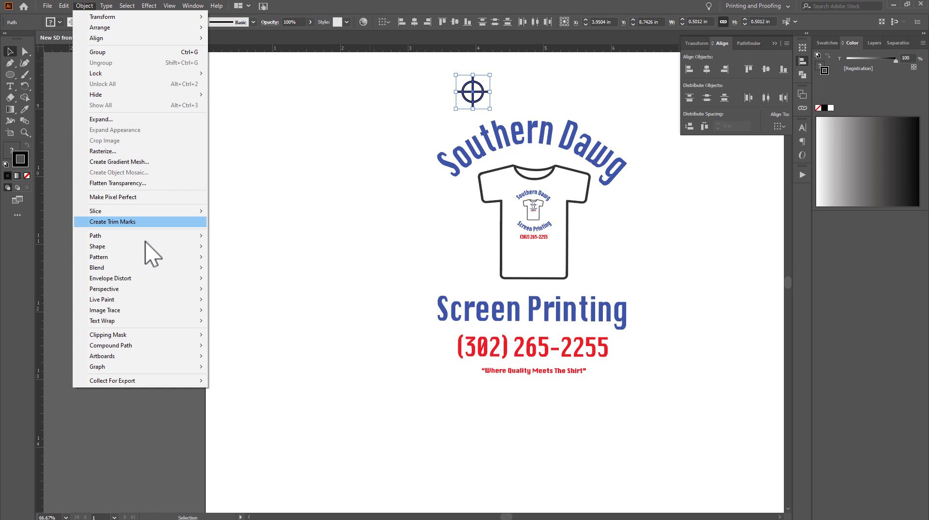
pyautogui.moveTo(162, 236)
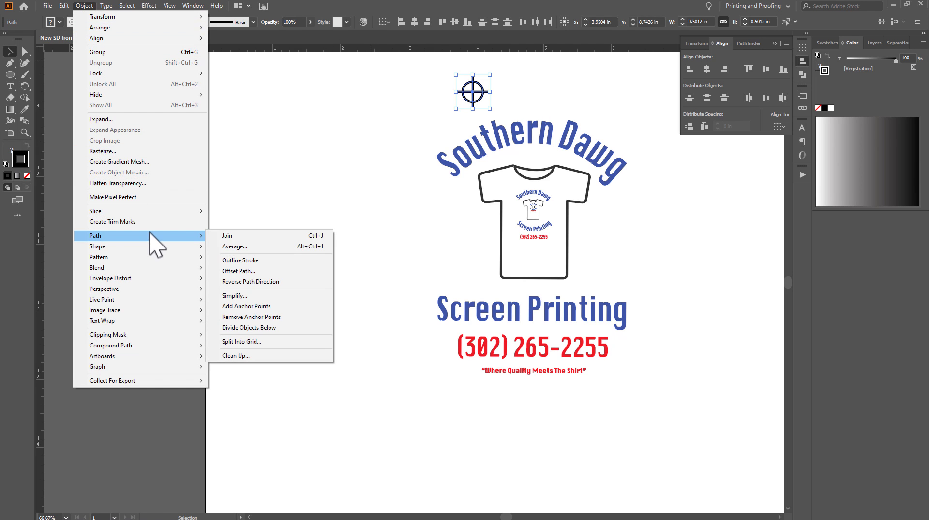
pyautogui.click(304, 260)
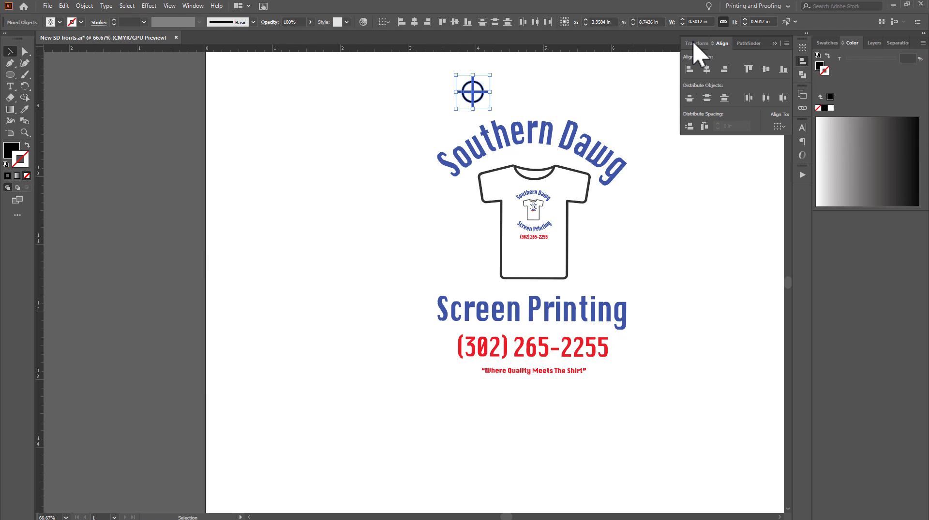
pyautogui.click(748, 44)
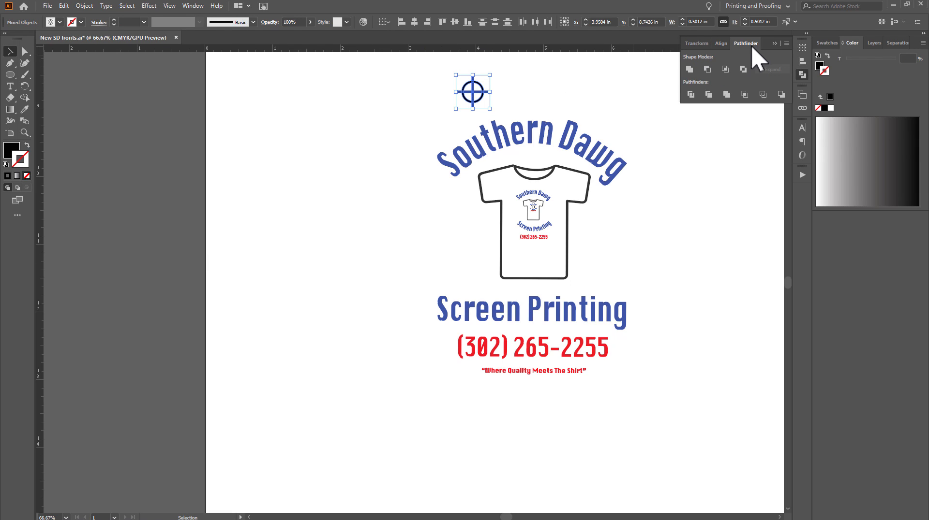
pyautogui.click(689, 70)
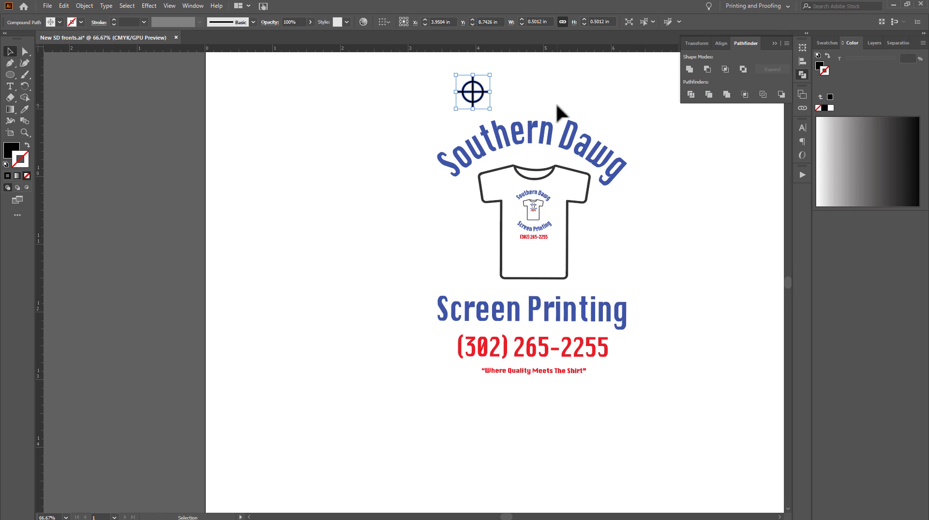
# Step: Move the registration mark above the middle of the design, and shift the design slightly down
pyautogui.moveTo(472, 92); pyautogui.dragTo(530, 75)
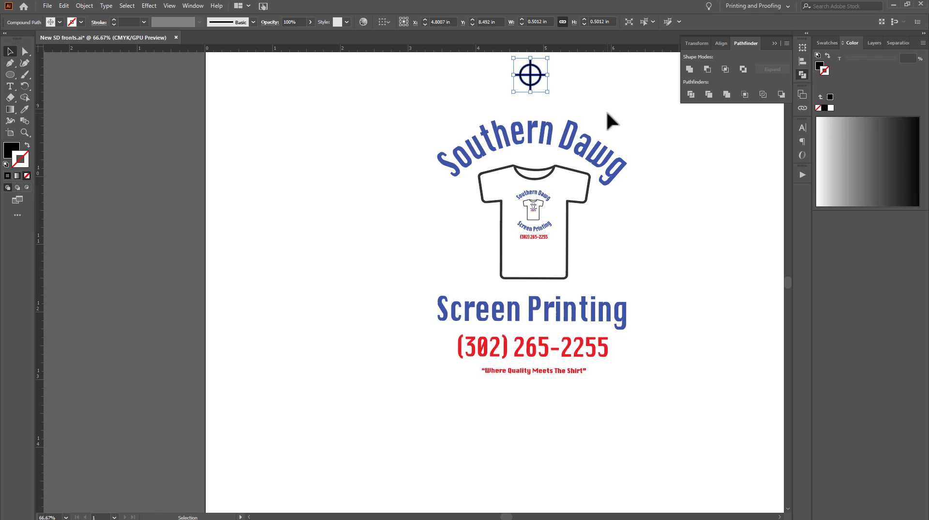
pyautogui.scroll(-1, 592, 120)
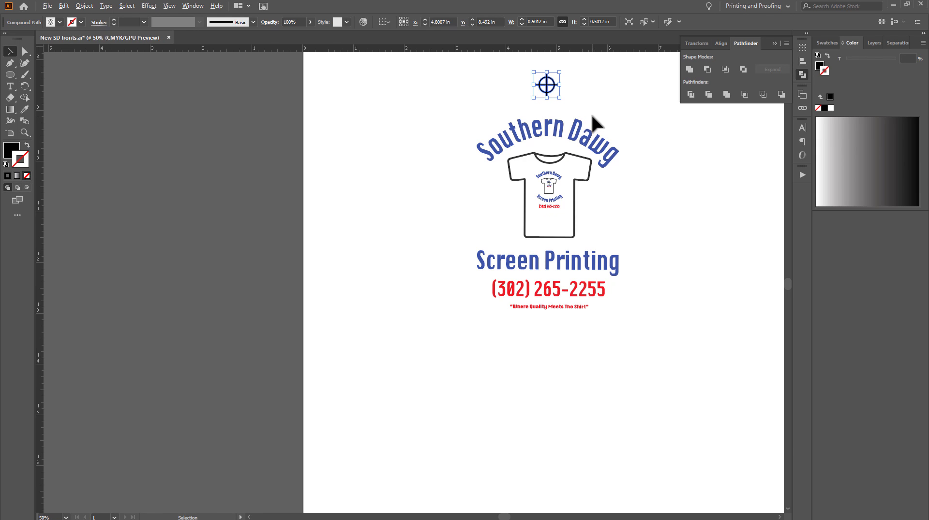
pyautogui.click(578, 132)
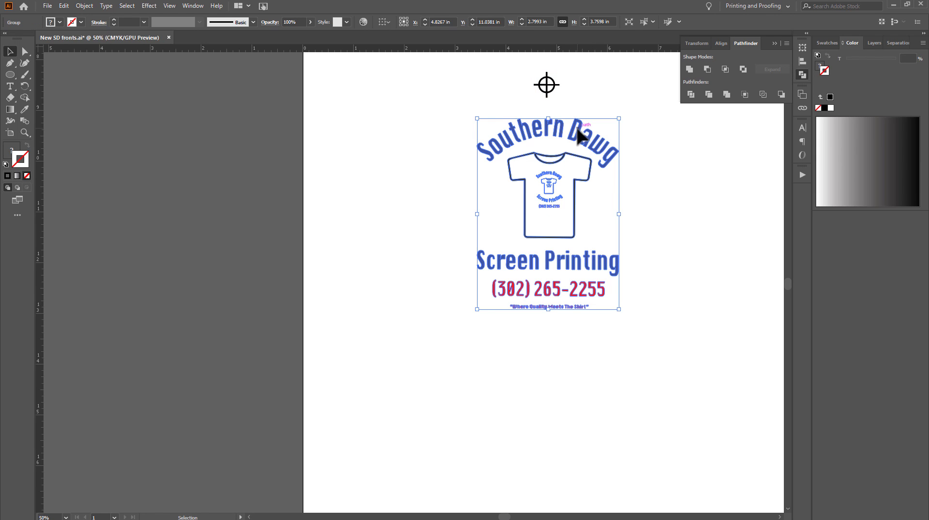
pyautogui.moveTo(579, 136)
pyautogui.mouseDown()
pyautogui.moveTo(576, 201)
pyautogui.moveTo(582, 146)
pyautogui.mouseUp()
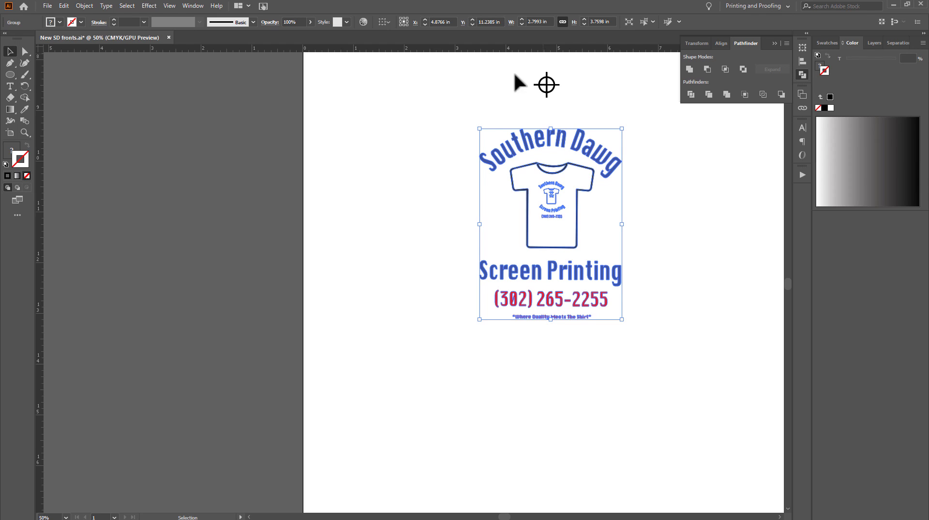
# Step: Add horizontal guides at about 8 in and 9 in, resting the mark on the upper one and the design's top edge against the lower one
pyautogui.hotkey('ctrl', 'r')
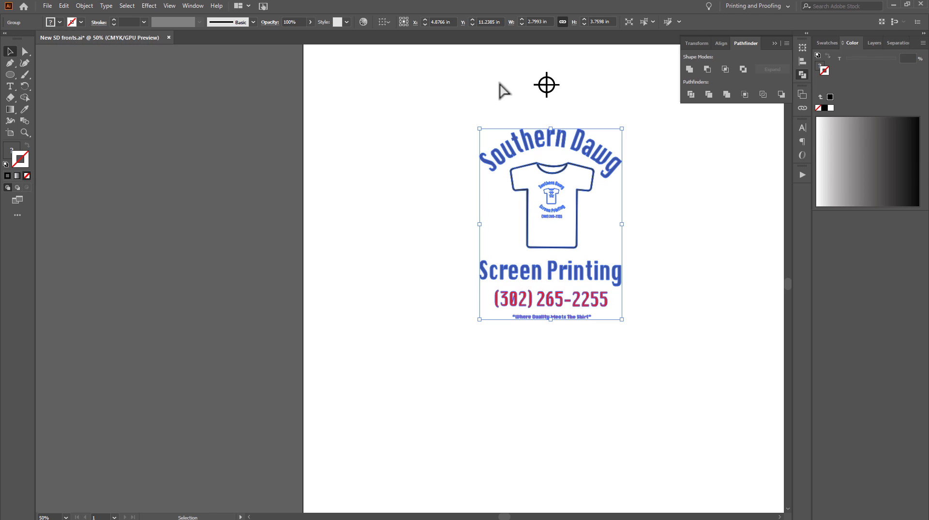
pyautogui.click(499, 84)
pyautogui.hotkey('ctrl', 'r')
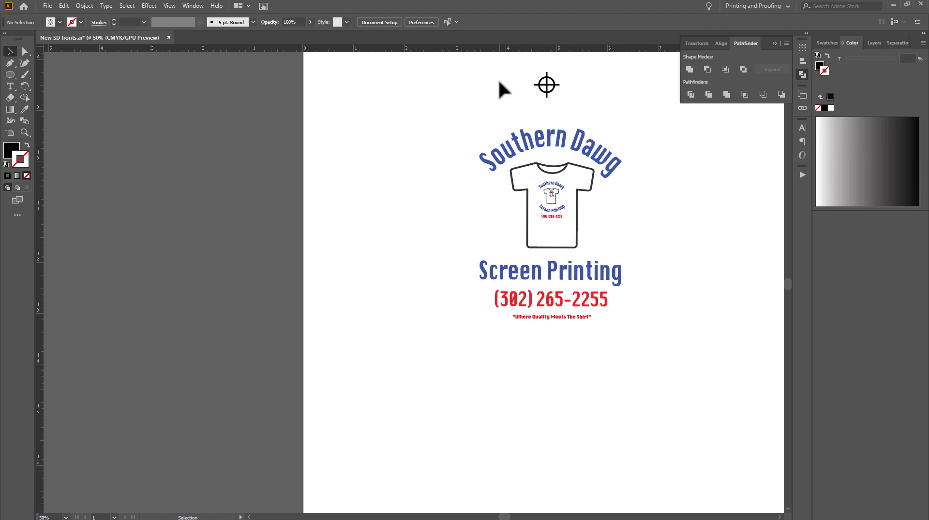
pyautogui.moveTo(534, 49); pyautogui.dragTo(434, 132)
pyautogui.moveTo(527, 48); pyautogui.dragTo(494, 83)
pyautogui.moveTo(554, 110); pyautogui.dragTo(548, 72)
pyautogui.click(552, 221)
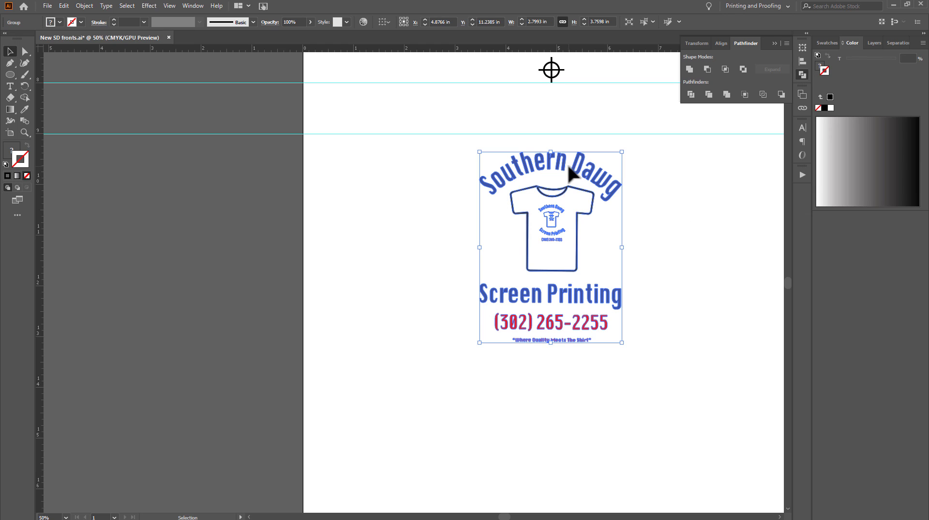
pyautogui.moveTo(567, 167); pyautogui.dragTo(569, 149)
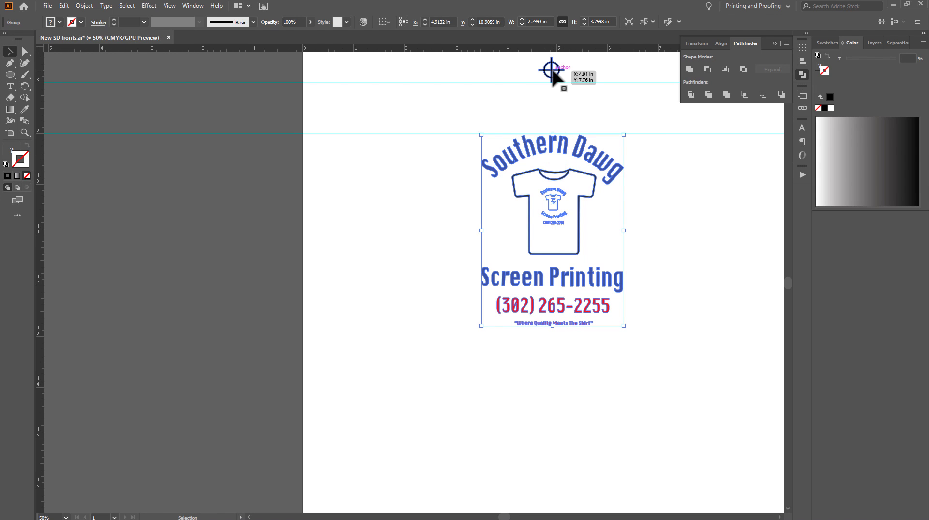
# Step: Place a copy of the registration mark below the design, and move both guides beneath the tagline, about 1 in apart
pyautogui.moveTo(555, 75); pyautogui.dragTo(559, 390)
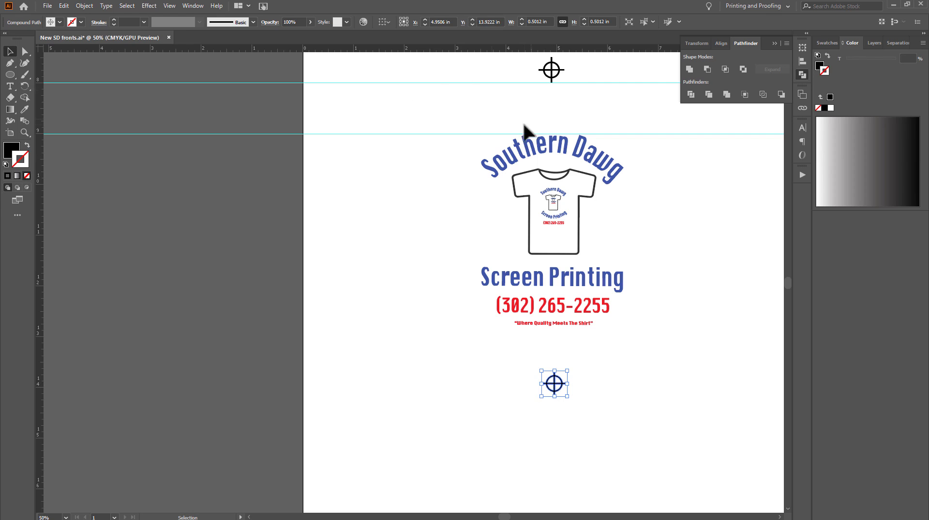
pyautogui.click(554, 75)
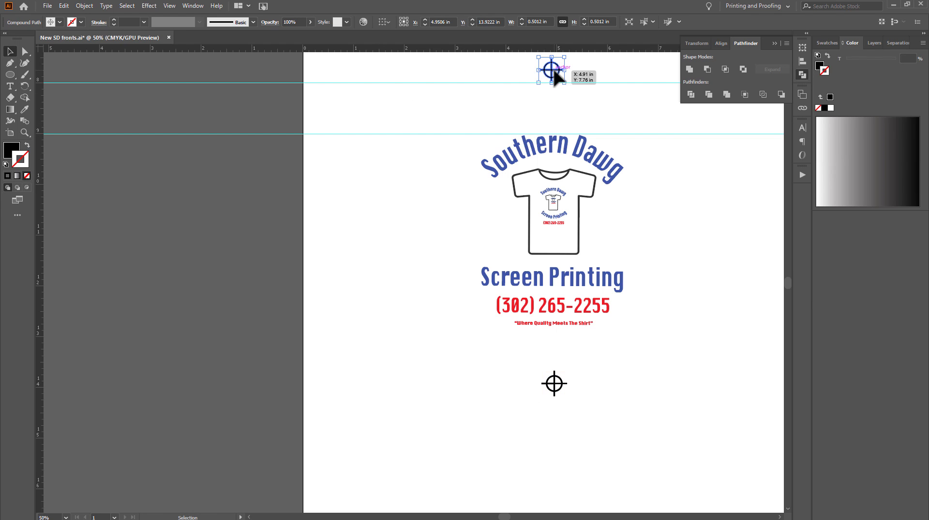
pyautogui.click(456, 73)
pyautogui.moveTo(445, 133); pyautogui.dragTo(471, 337)
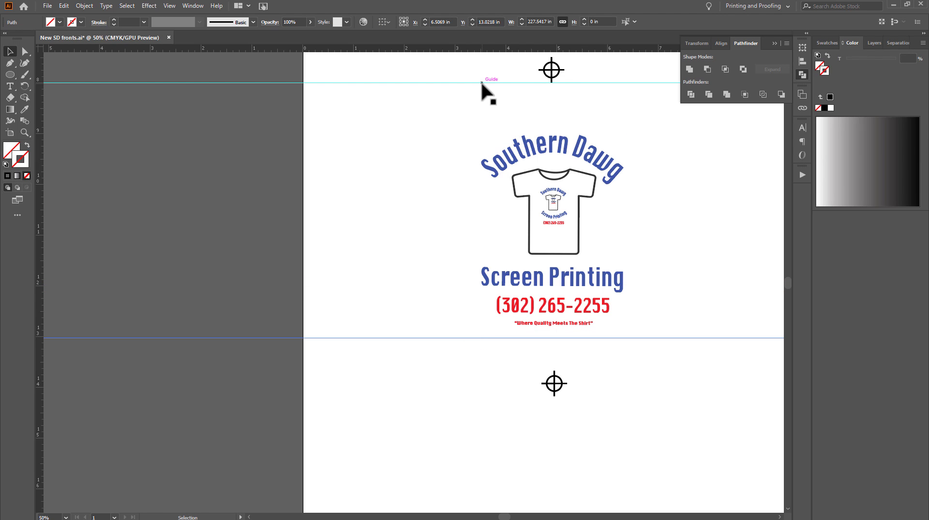
pyautogui.moveTo(481, 83); pyautogui.dragTo(475, 385)
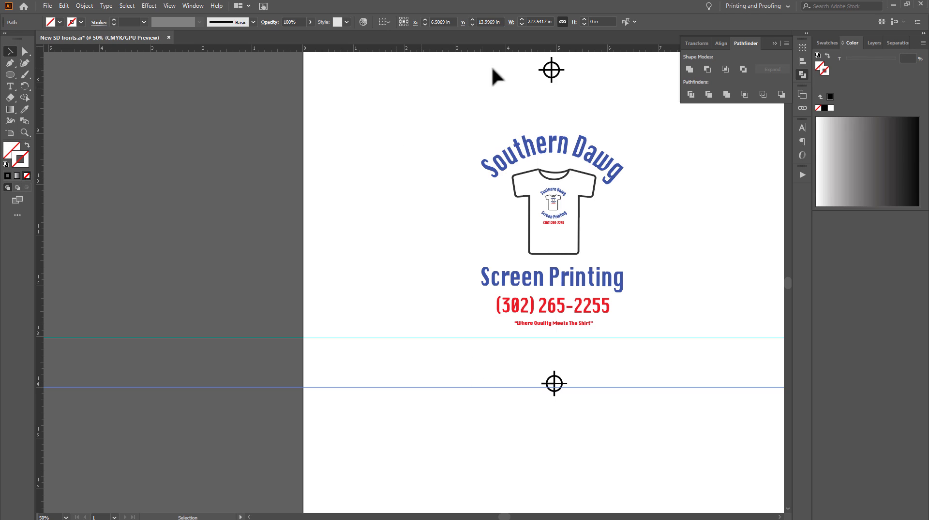
# Step: Move the top mark and design down until the tagline meets the upper guide, and place the bottom mark just under the lower guide
pyautogui.click(556, 77)
pyautogui.click(552, 72)
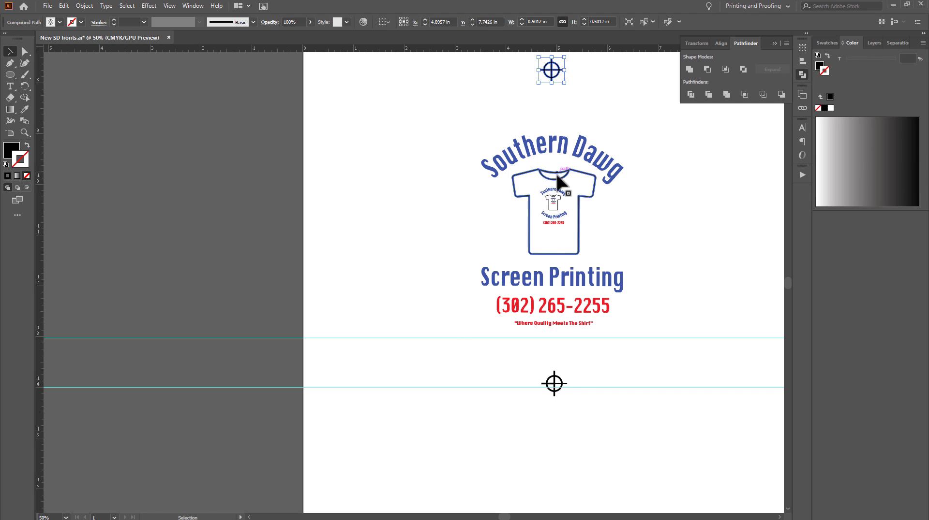
pyautogui.keyDown('shift'); pyautogui.click(561, 202); pyautogui.keyUp('shift')
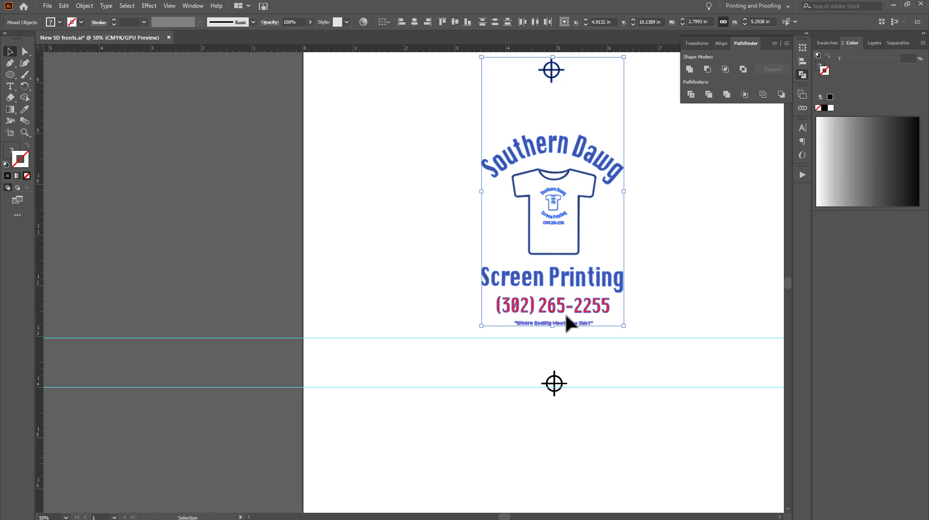
pyautogui.moveTo(573, 279); pyautogui.dragTo(572, 291)
pyautogui.click(559, 383)
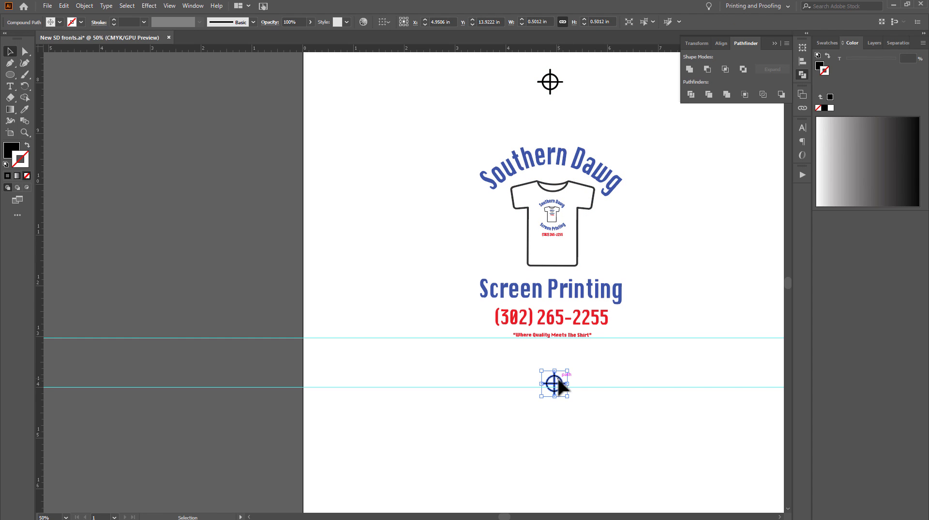
pyautogui.moveTo(559, 380); pyautogui.dragTo(556, 397)
# Step: Select the design with both registration marks and align them on their horizontal centers
pyautogui.keyDown('shift'); pyautogui.click(597, 209); pyautogui.keyUp('shift')
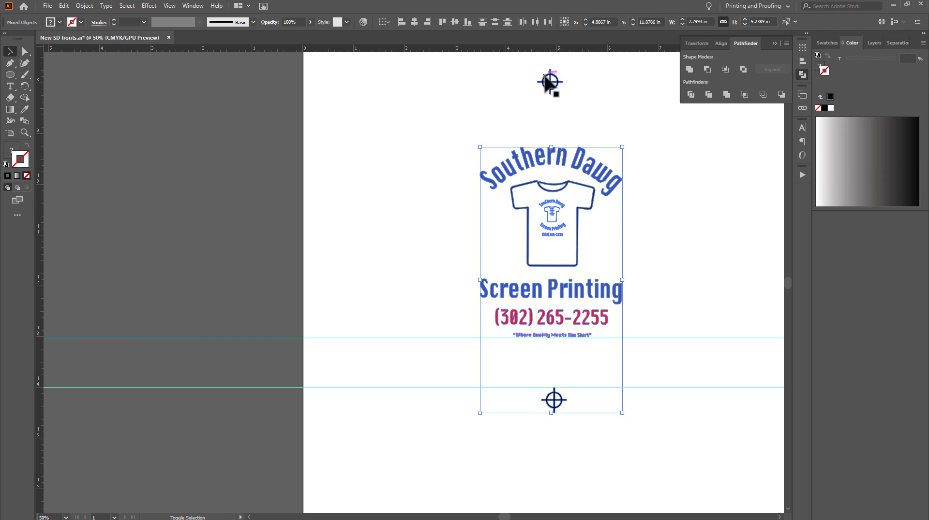
pyautogui.keyDown('shift'); pyautogui.click(548, 83); pyautogui.keyUp('shift')
pyautogui.click(720, 44)
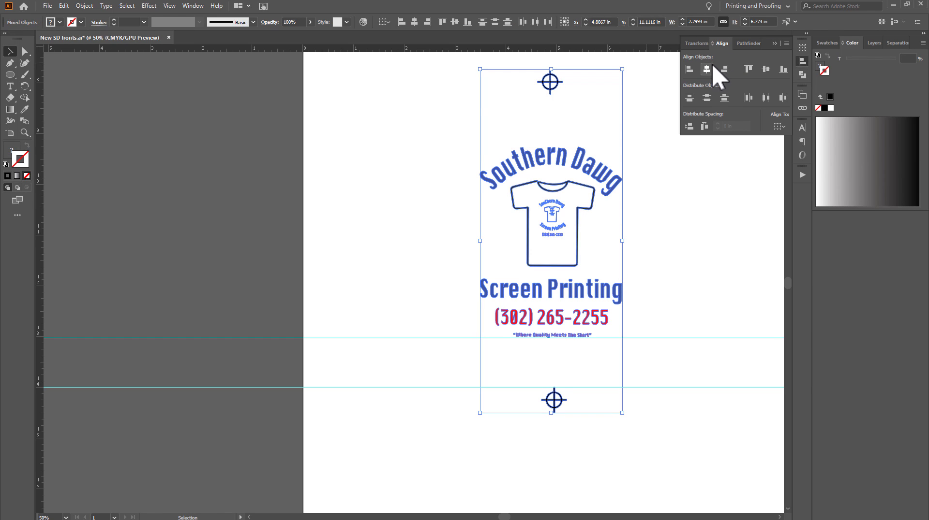
pyautogui.click(713, 66)
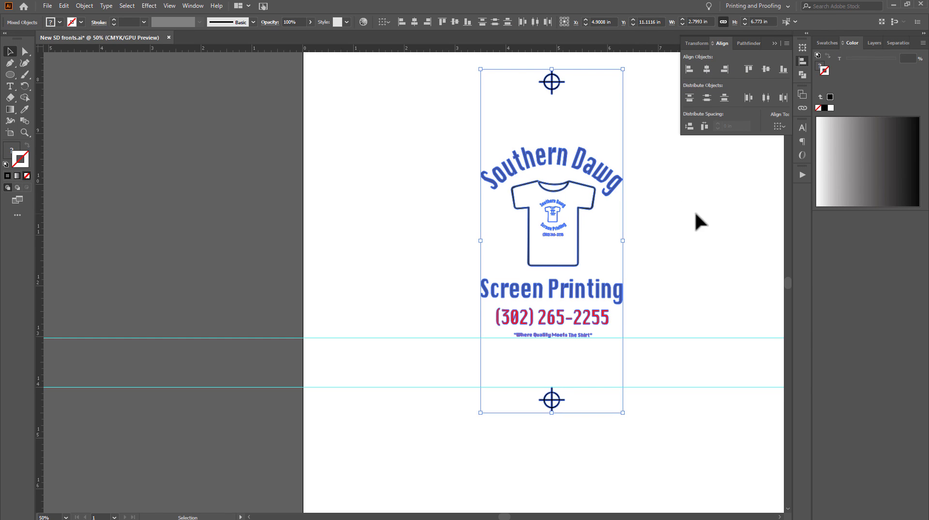
pyautogui.click(696, 232)
# Step: Group the design with both registration marks, and delete the two horizontal guides below the tagline
pyautogui.click(559, 85)
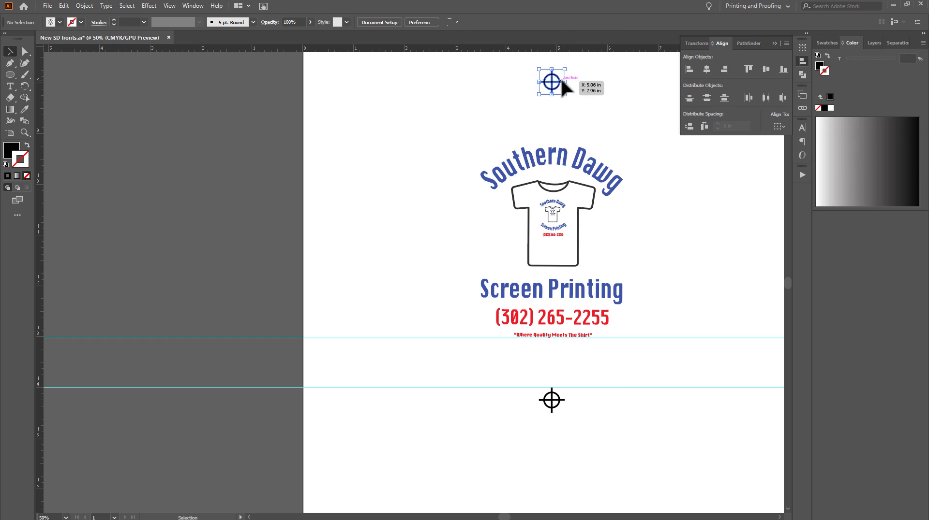
pyautogui.keyDown('shift'); pyautogui.click(550, 403); pyautogui.keyUp('shift')
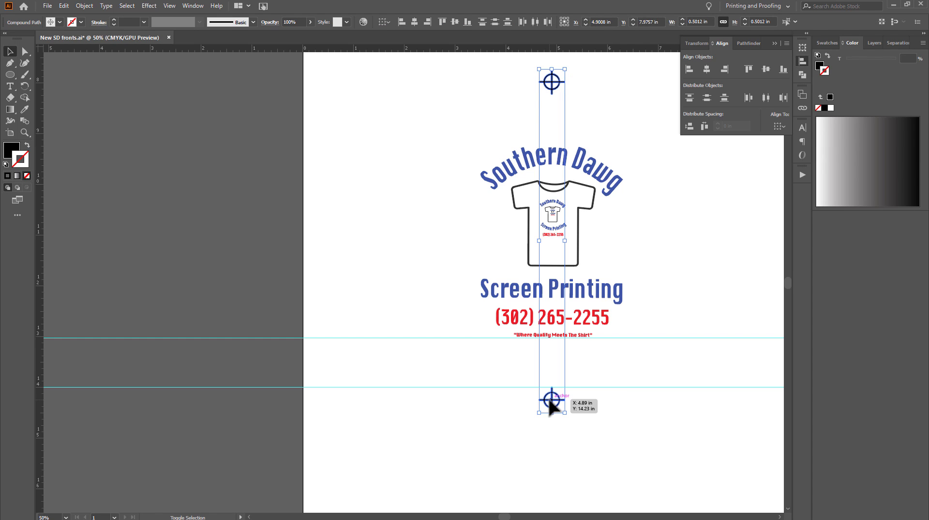
pyautogui.keyDown('shift'); pyautogui.click(591, 167); pyautogui.keyUp('shift')
pyautogui.rightClick(591, 168)
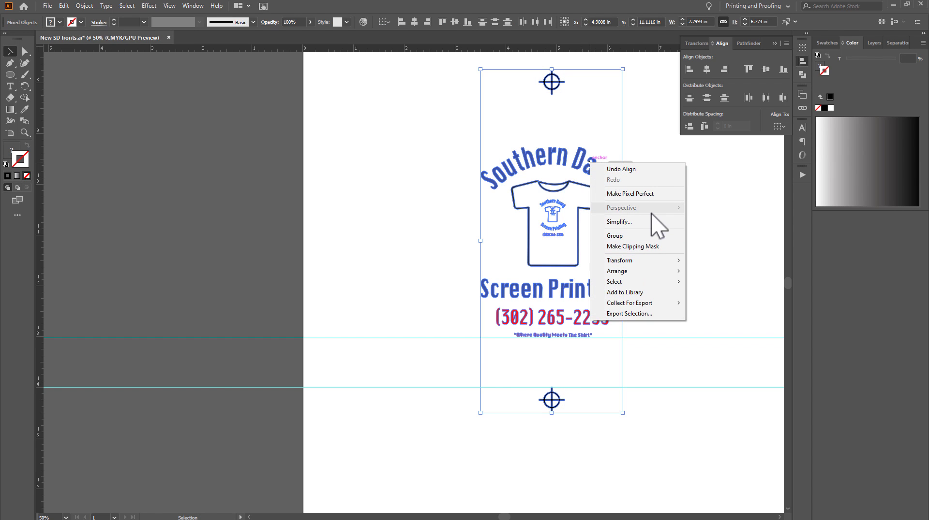
pyautogui.click(654, 237)
pyautogui.moveTo(675, 324); pyautogui.dragTo(687, 414)
pyautogui.press('Delete')
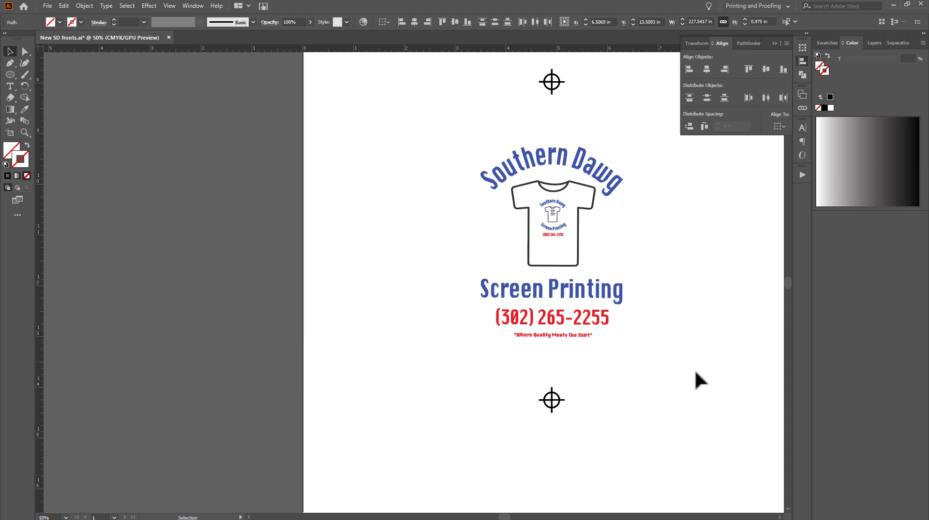
# Step: Move the grouped artwork straight left by about 2.7 in, toward the artboard's left edge
pyautogui.moveTo(564, 170)
pyautogui.mouseDown()
pyautogui.moveTo(539, 169)
pyautogui.moveTo(564, 171)
pyautogui.mouseUp()
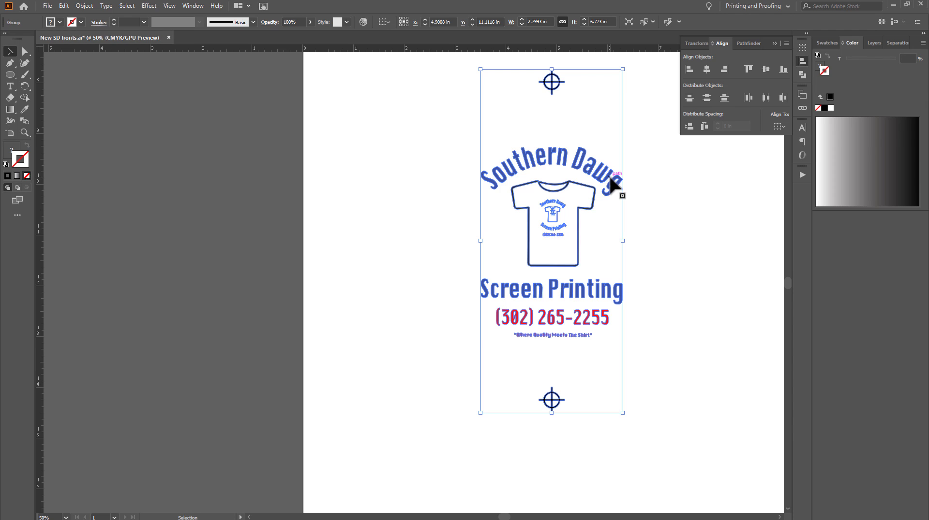
pyautogui.moveTo(609, 178); pyautogui.dragTo(472, 179)
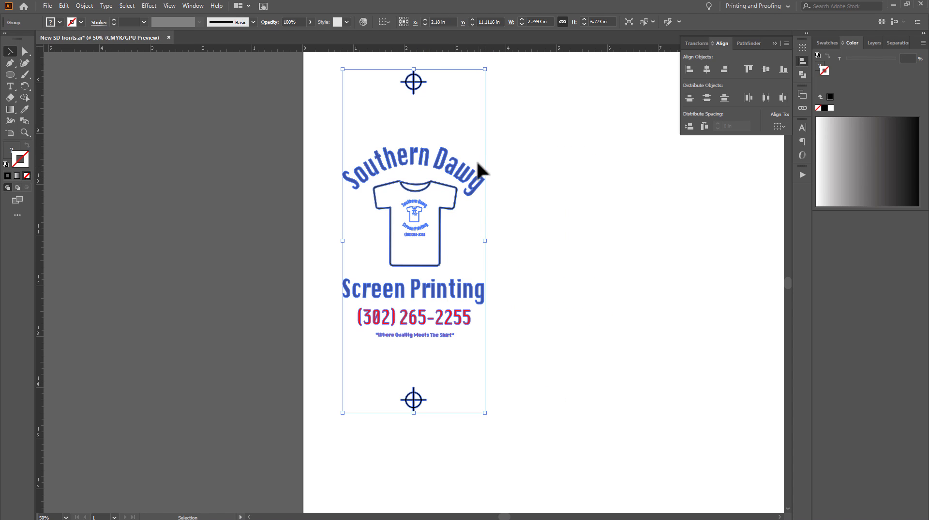
pyautogui.click(592, 105)
# Step: Add the text label 2.7" wide just right of the top registration mark, and fill it with the Registration swatch
pyautogui.click(10, 86)
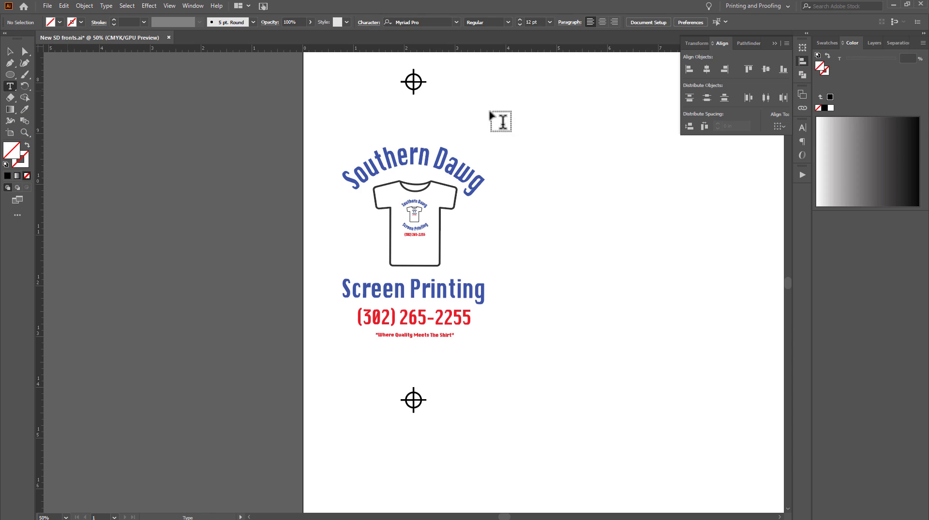
pyautogui.click(435, 82)
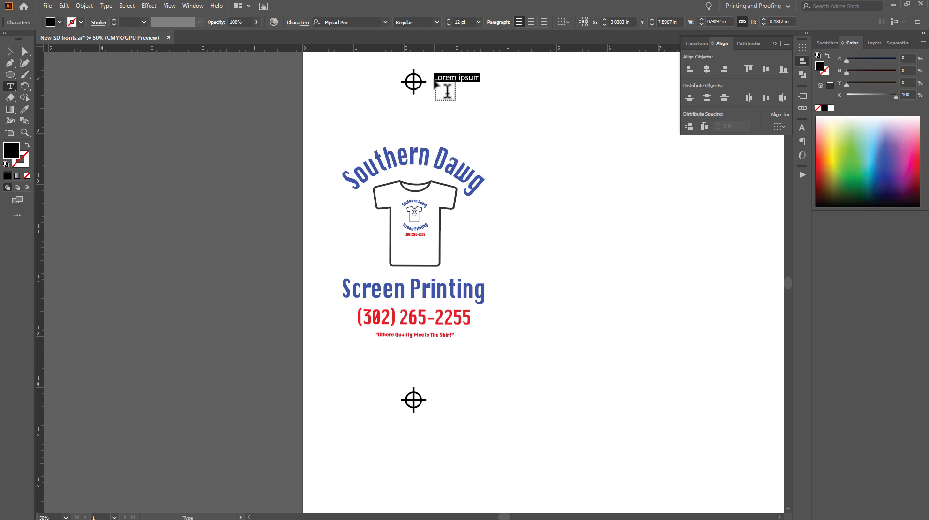
pyautogui.write('2.7" wide')
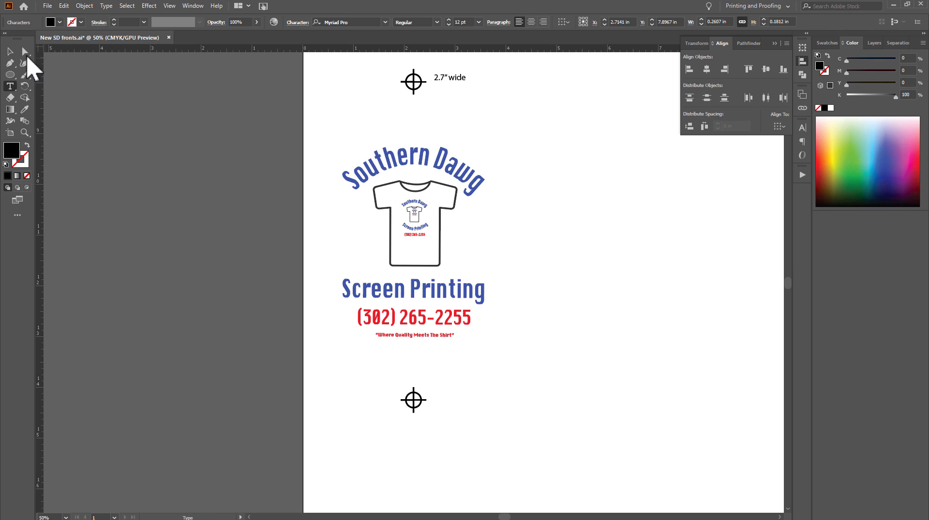
pyautogui.click(10, 51)
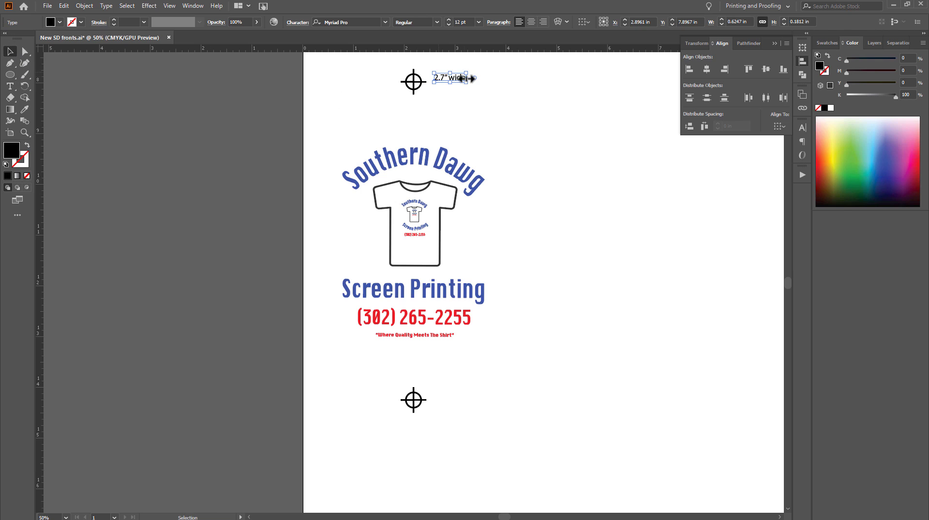
pyautogui.click(827, 43)
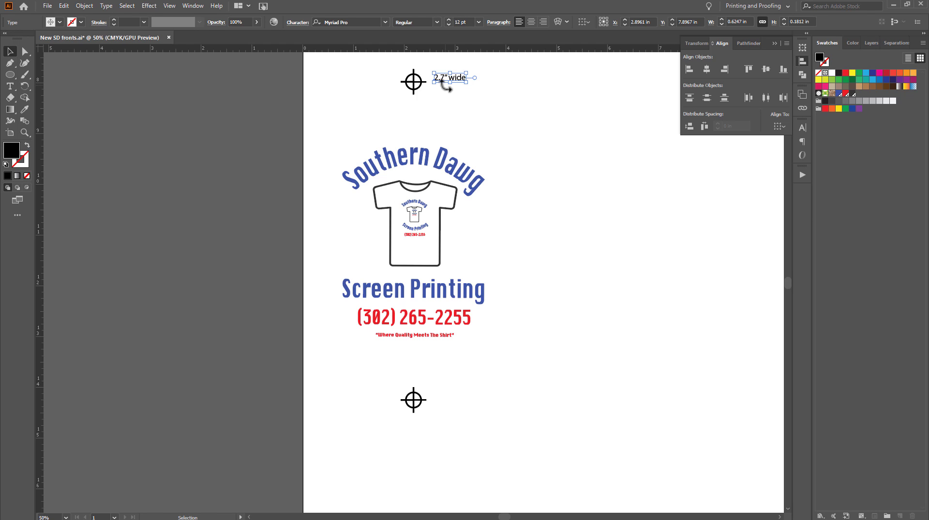
pyautogui.click(442, 126)
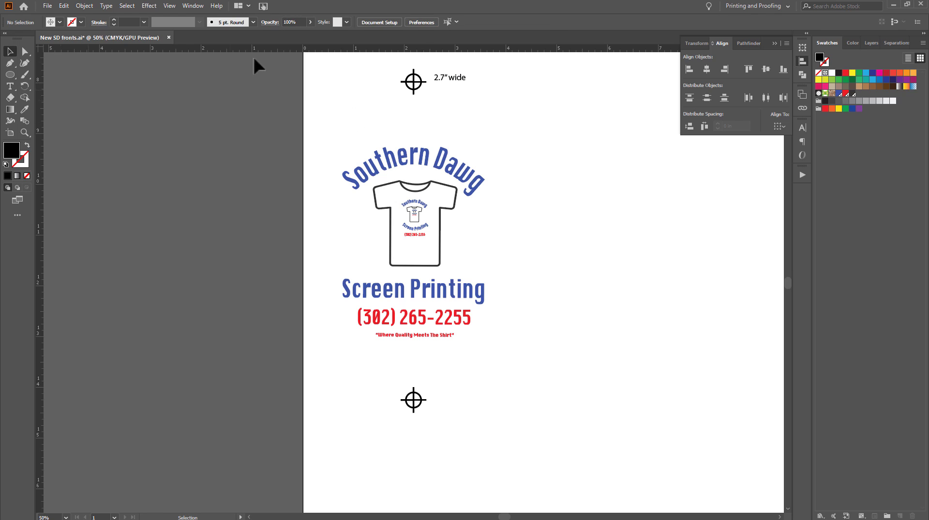
# Step: Add the ink label Royal Blue to the left of the top registration mark
pyautogui.click(10, 86)
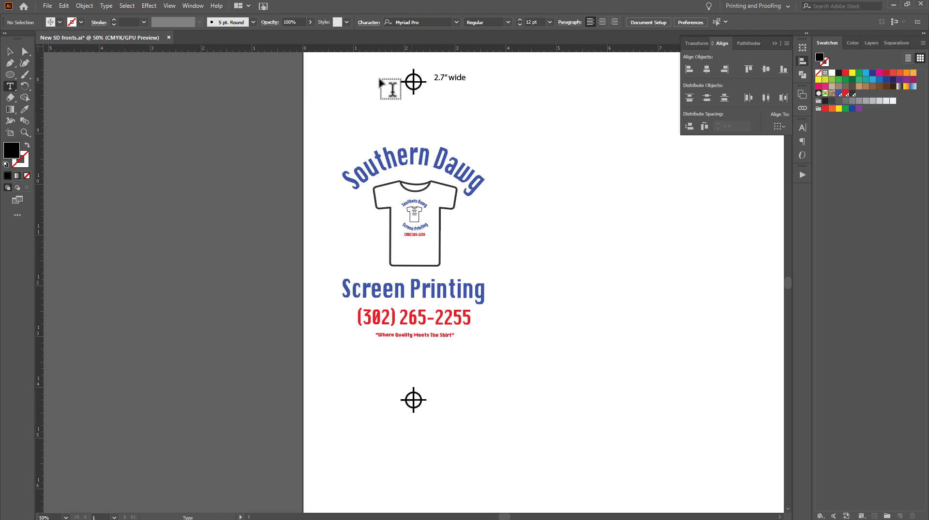
pyautogui.click(352, 85)
pyautogui.write('Blue')
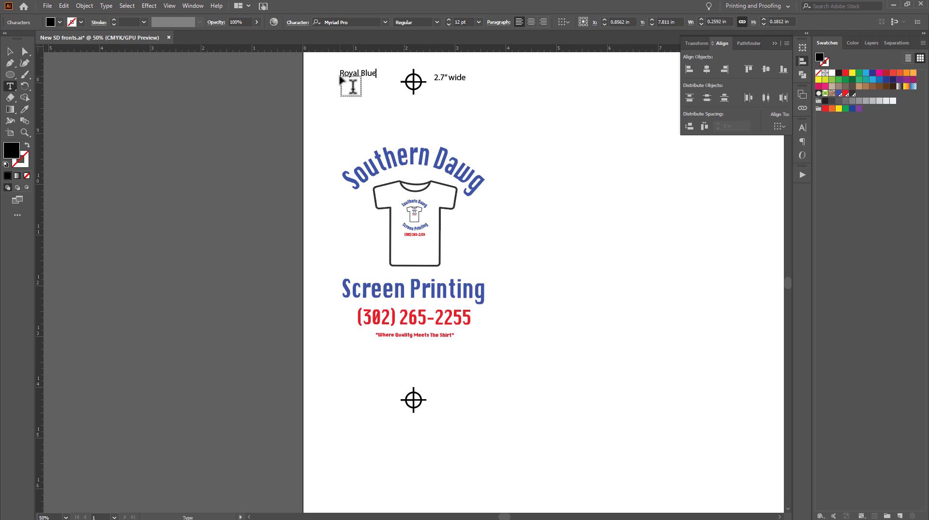
pyautogui.click(9, 51)
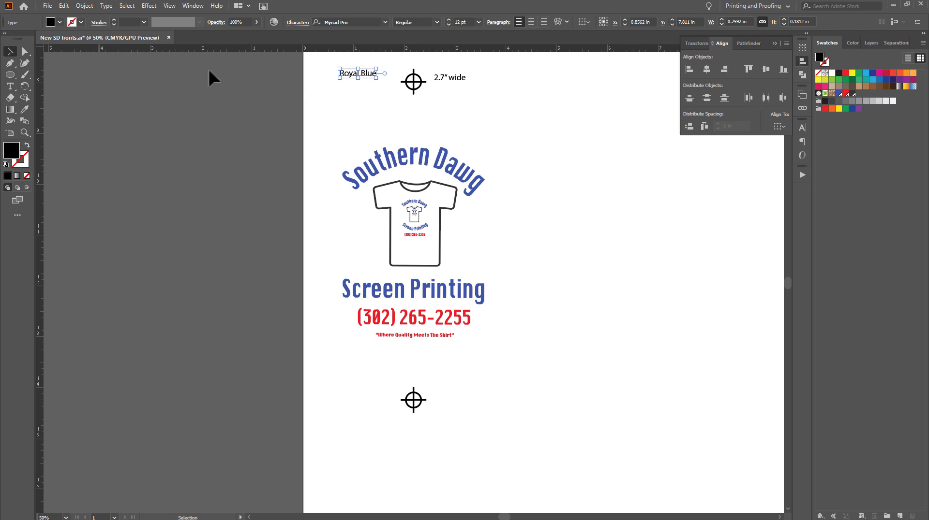
# Step: Place a copy of the Royal Blue label just below it, and change its text to Scarlet Red
pyautogui.moveTo(349, 77); pyautogui.dragTo(346, 90)
pyautogui.doubleClick(349, 91)
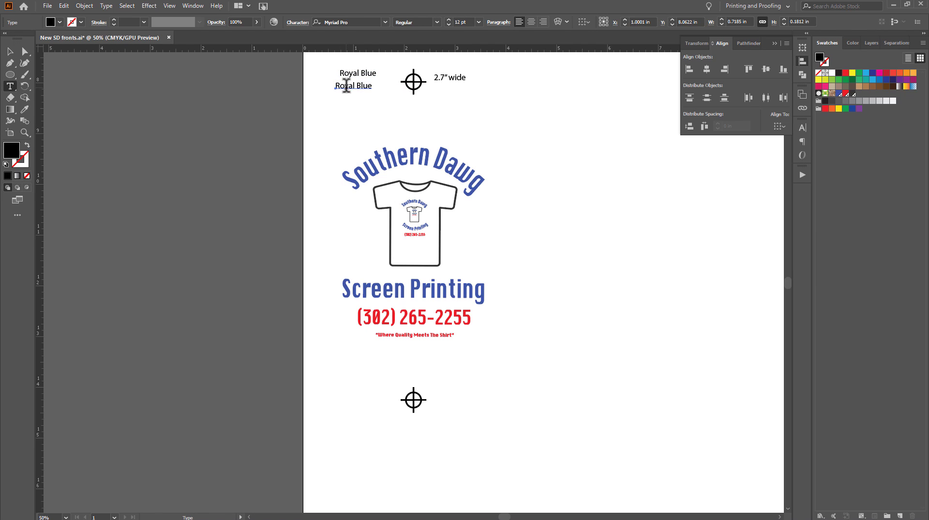
pyautogui.hotkey('ctrl', 'a')
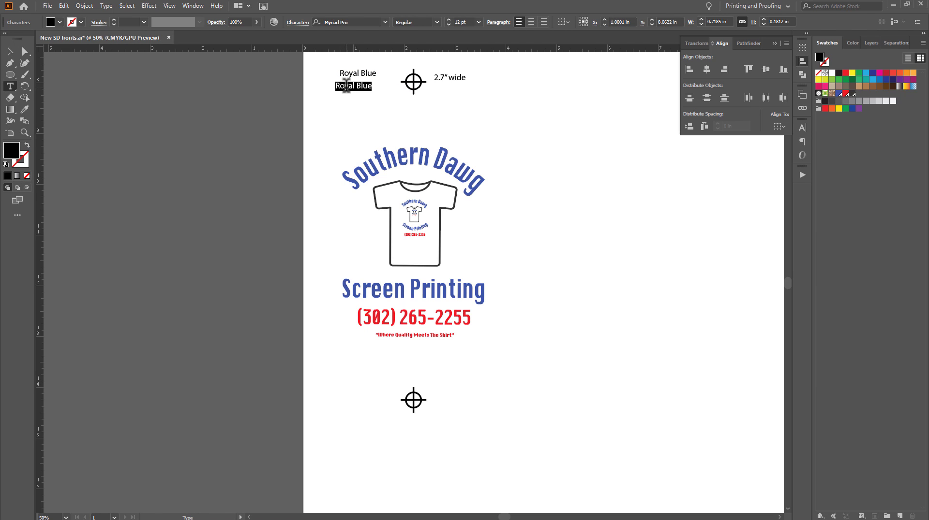
pyautogui.write('Scarlet Red')
pyautogui.click(10, 51)
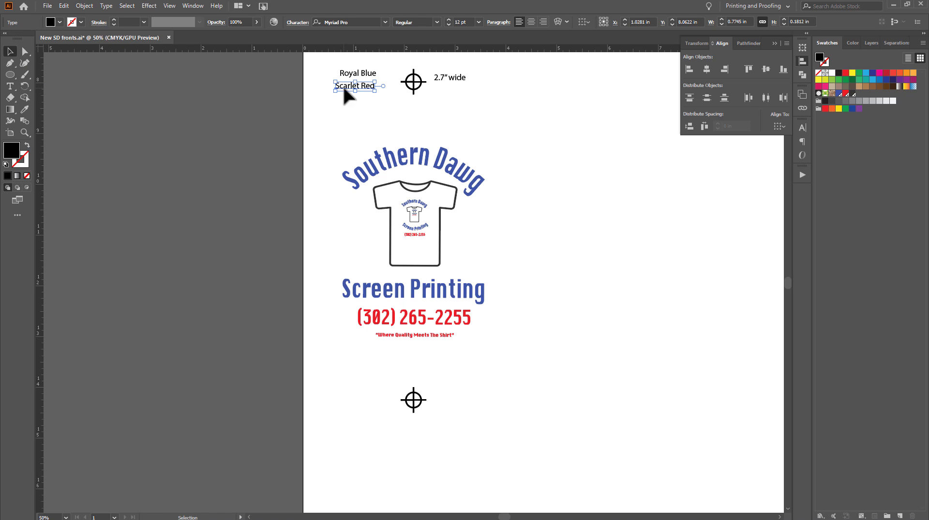
# Step: Place a copy of the Scarlet Red label below the 2.7" wide text, and change its text to Black
pyautogui.moveTo(343, 89); pyautogui.dragTo(442, 91)
pyautogui.doubleClick(442, 86)
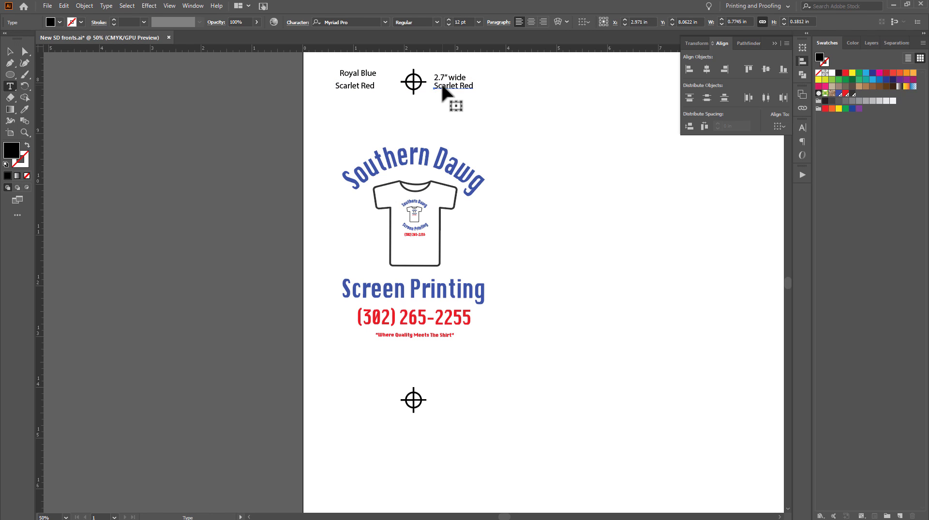
pyautogui.tripleClick(441, 83)
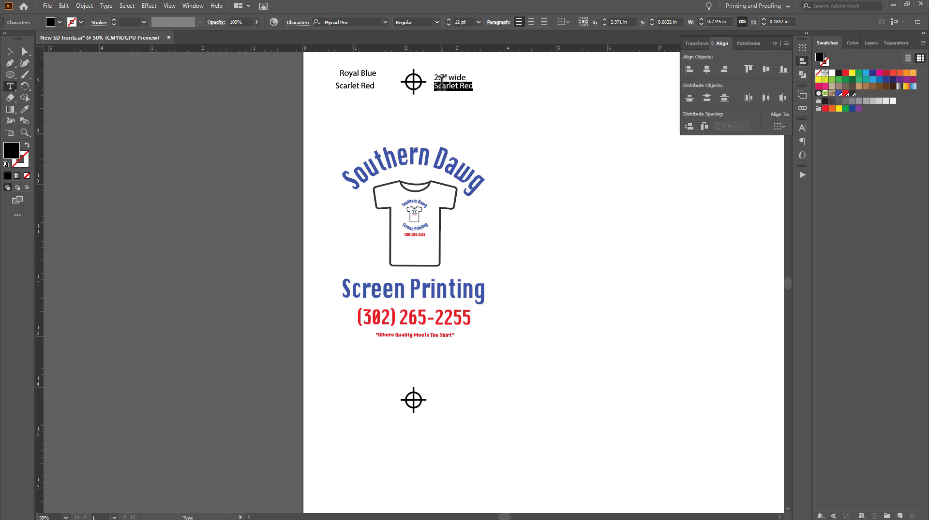
pyautogui.write('Blu')
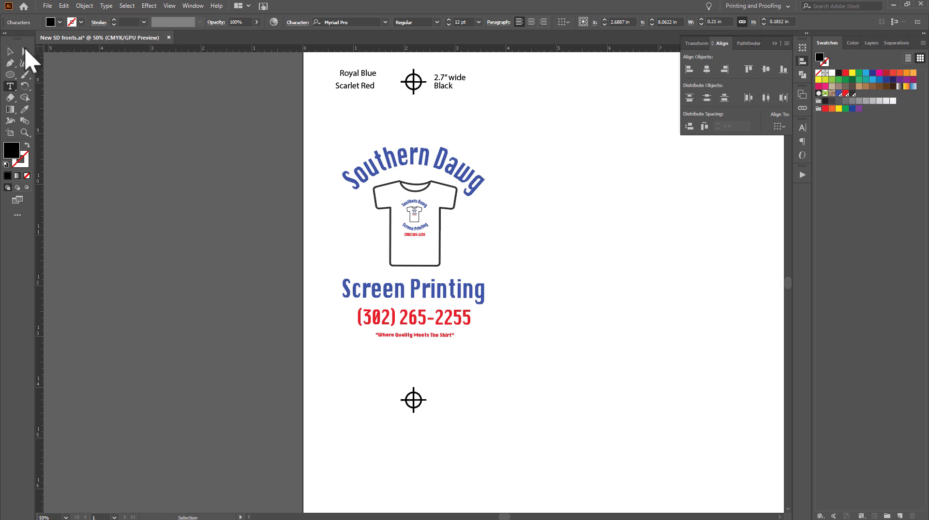
pyautogui.click(10, 51)
# Step: Fill the Royal Blue, Scarlet Red and Black labels with their matching spot swatches, and move the blue and red labels closer to the mark
pyautogui.click(367, 74)
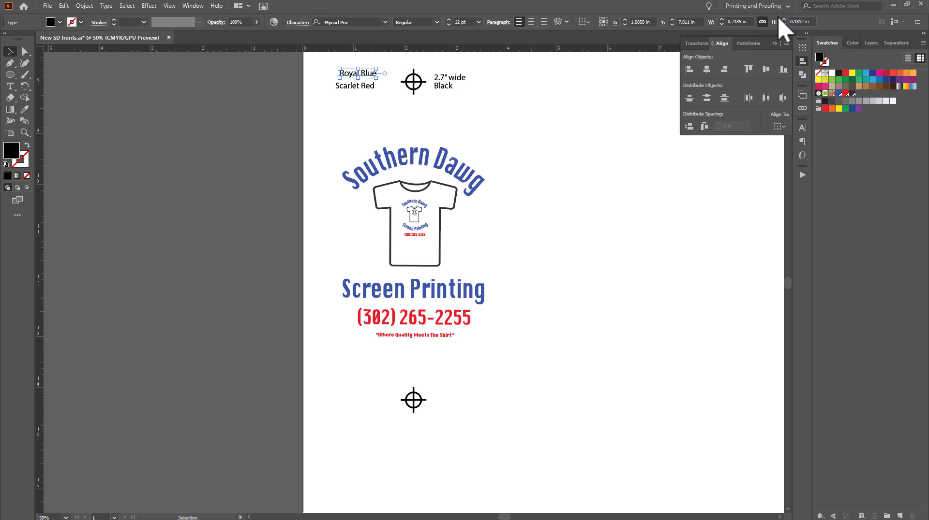
pyautogui.click(839, 94)
pyautogui.click(373, 89)
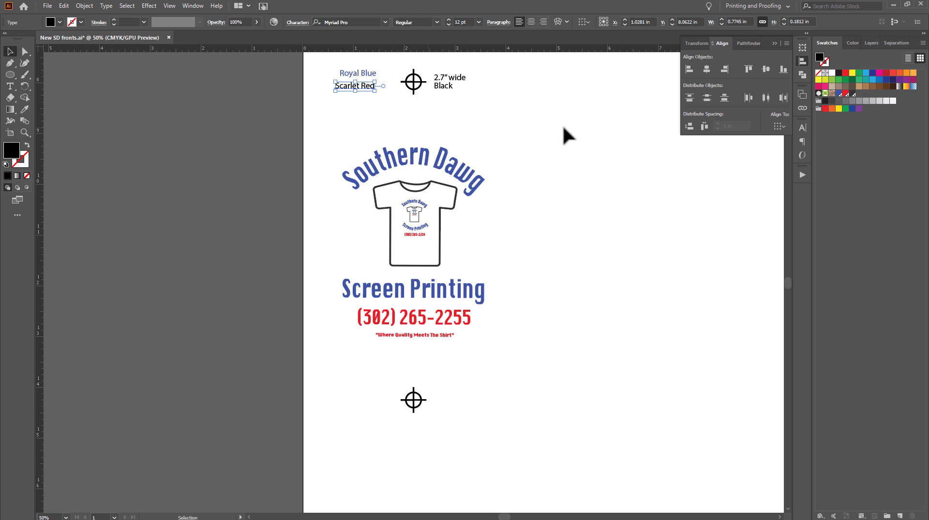
pyautogui.click(846, 94)
pyautogui.click(445, 89)
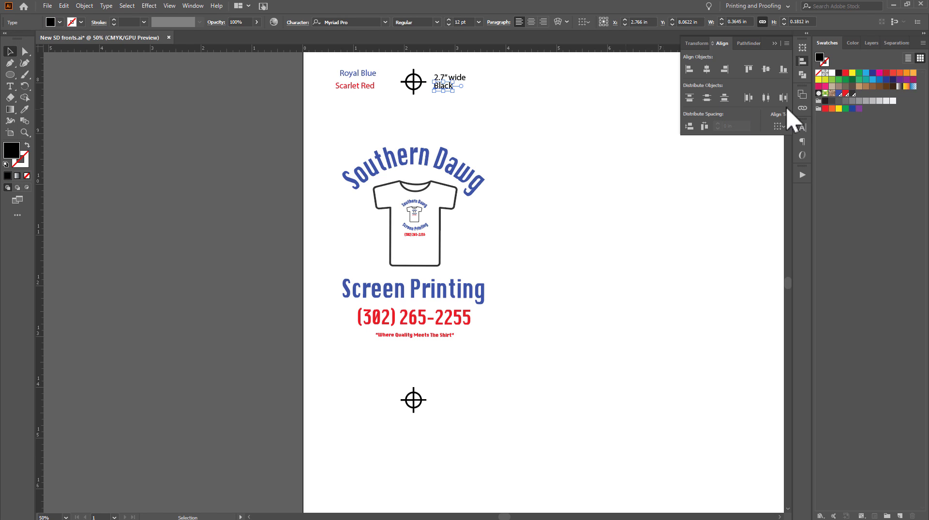
pyautogui.click(852, 93)
pyautogui.click(538, 138)
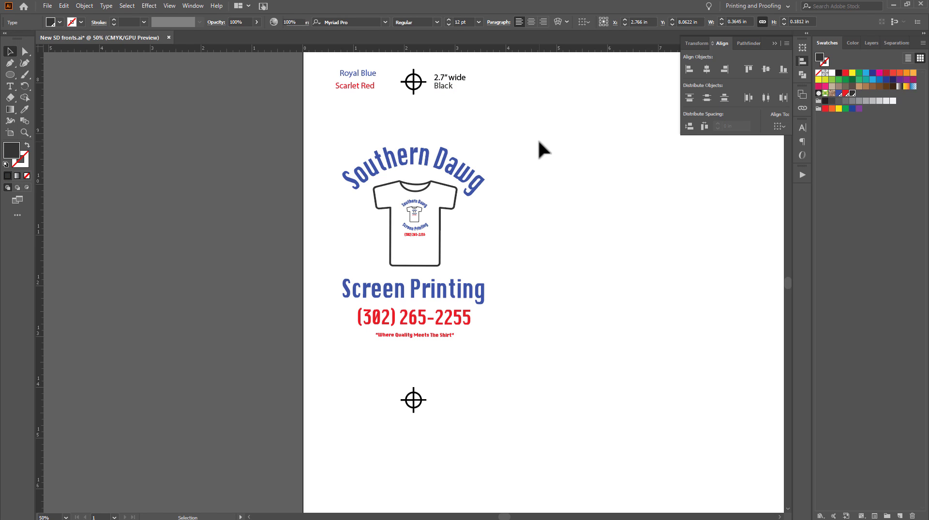
pyautogui.moveTo(353, 71)
pyautogui.mouseDown()
pyautogui.moveTo(366, 69)
pyautogui.moveTo(361, 85)
pyautogui.mouseUp()
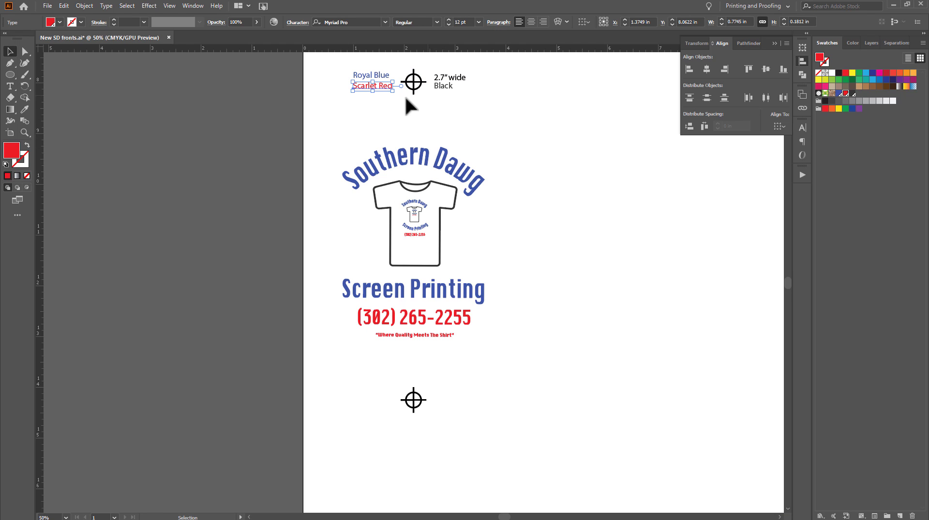
pyautogui.click(333, 62)
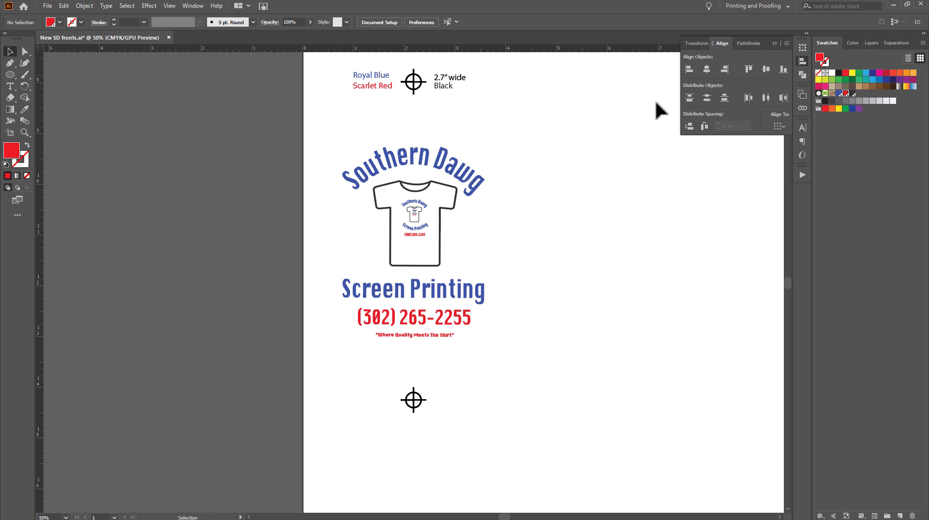
# Step: Turn on Overprint Preview and inspect the black, blue and red spot plates individually, ending with all three shown
pyautogui.scroll(1, 449, 128)
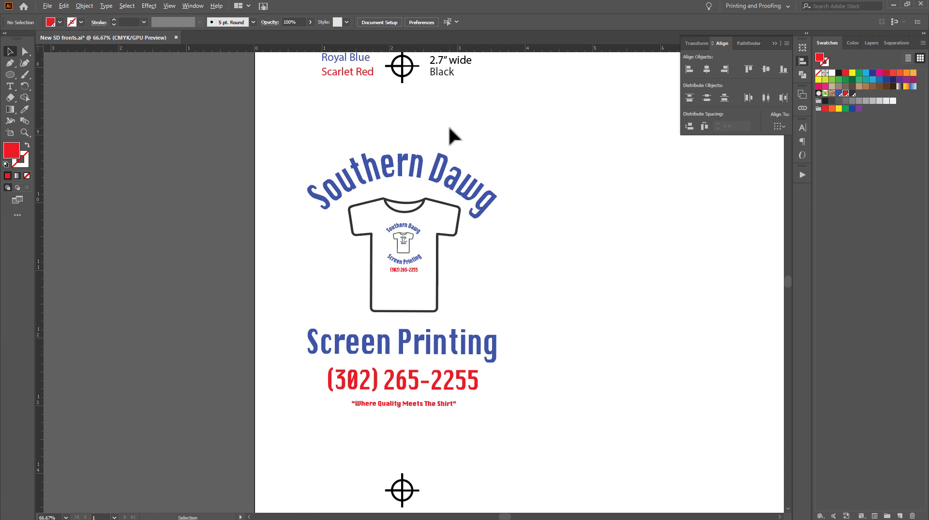
pyautogui.click(896, 43)
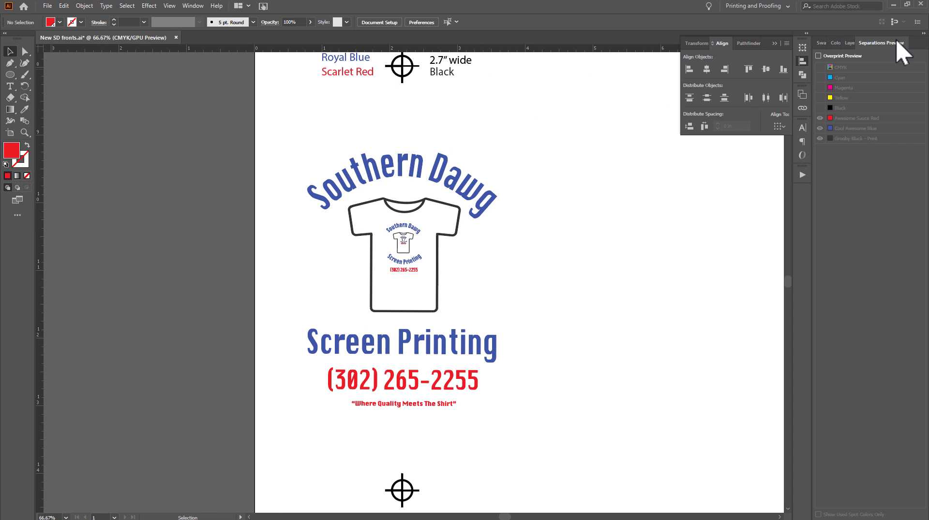
pyautogui.click(818, 56)
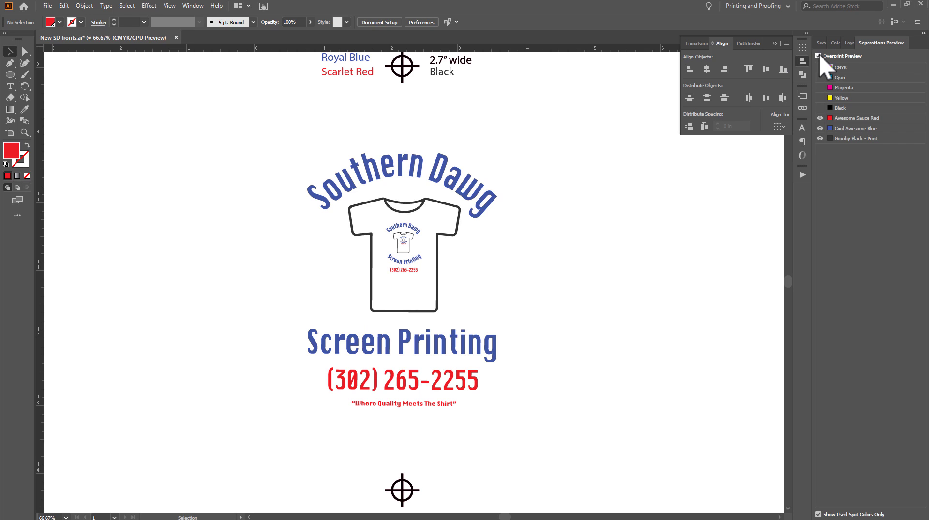
pyautogui.click(820, 118)
pyautogui.click(819, 128)
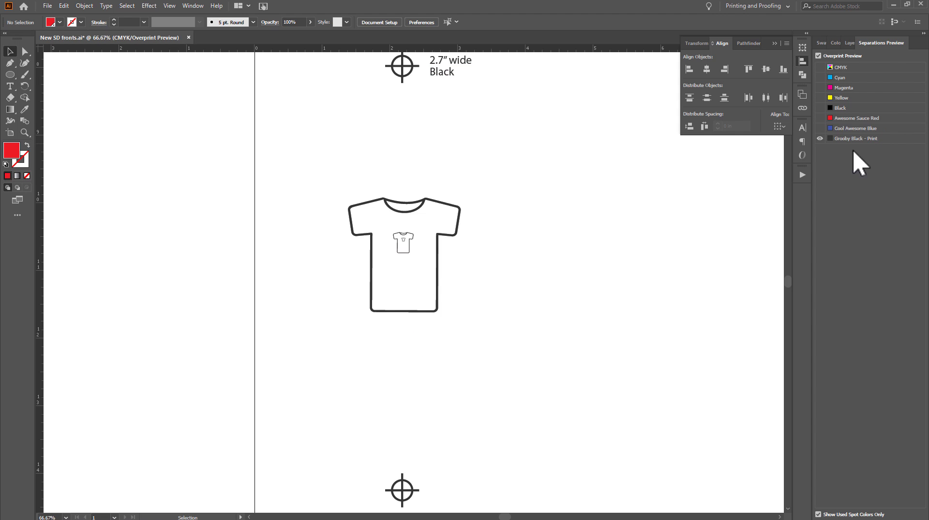
pyautogui.click(819, 128)
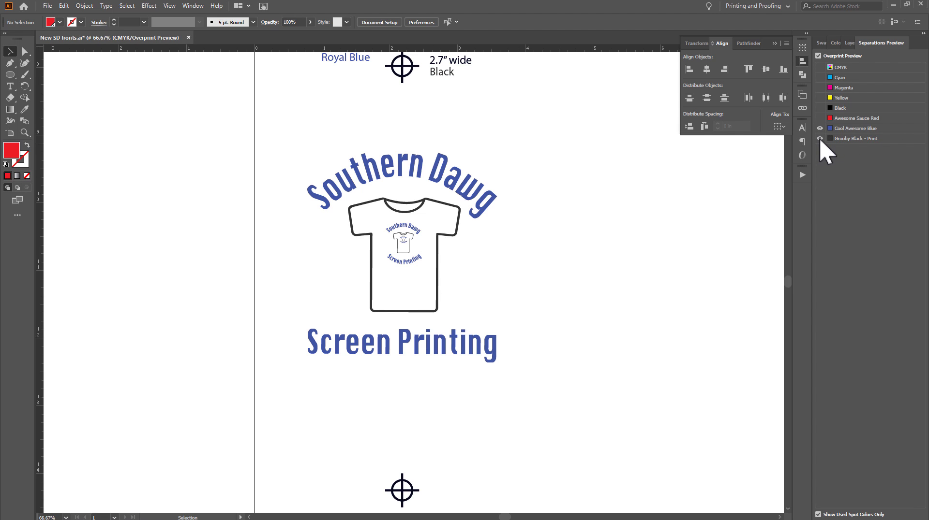
pyautogui.click(820, 138)
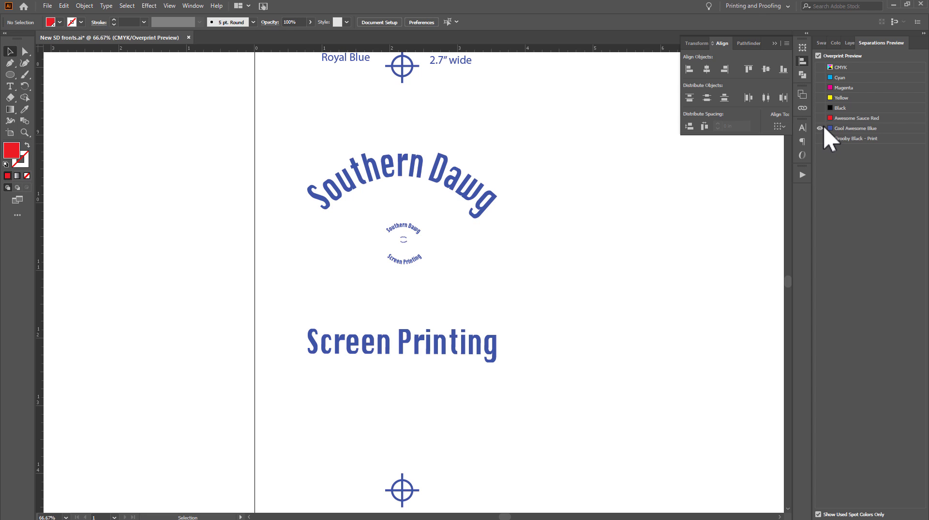
pyautogui.click(820, 118)
pyautogui.click(819, 129)
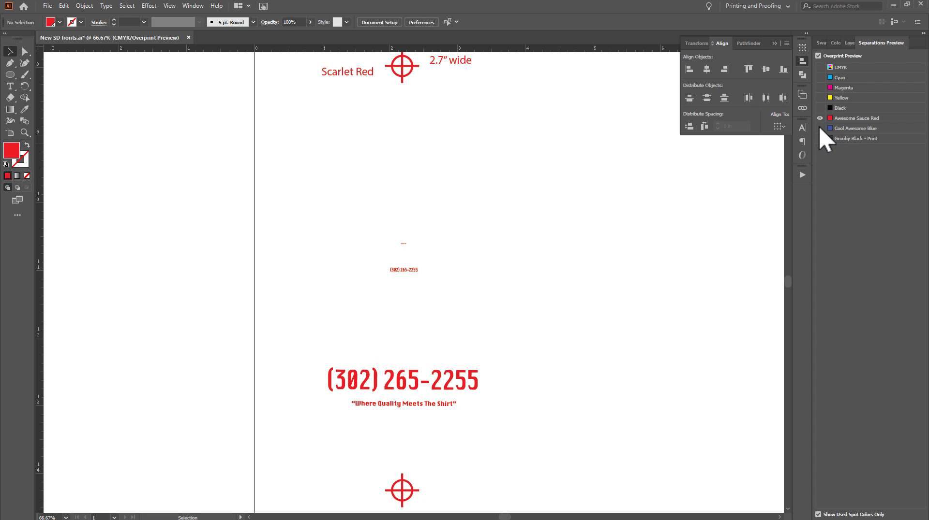
pyautogui.click(819, 129)
pyautogui.click(819, 138)
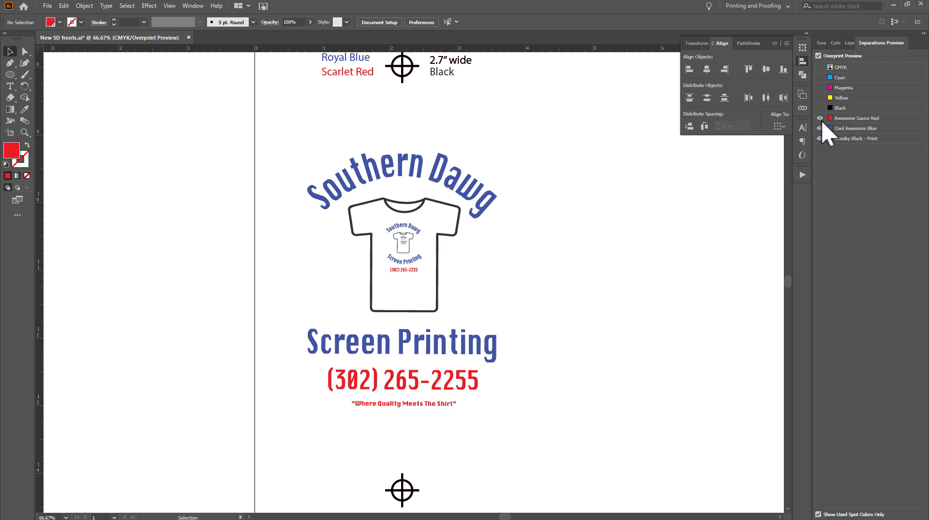
# Step: Turn off Overprint Preview for the shirt artwork
pyautogui.click(818, 56)
pyautogui.scroll(-1, 554, 215)
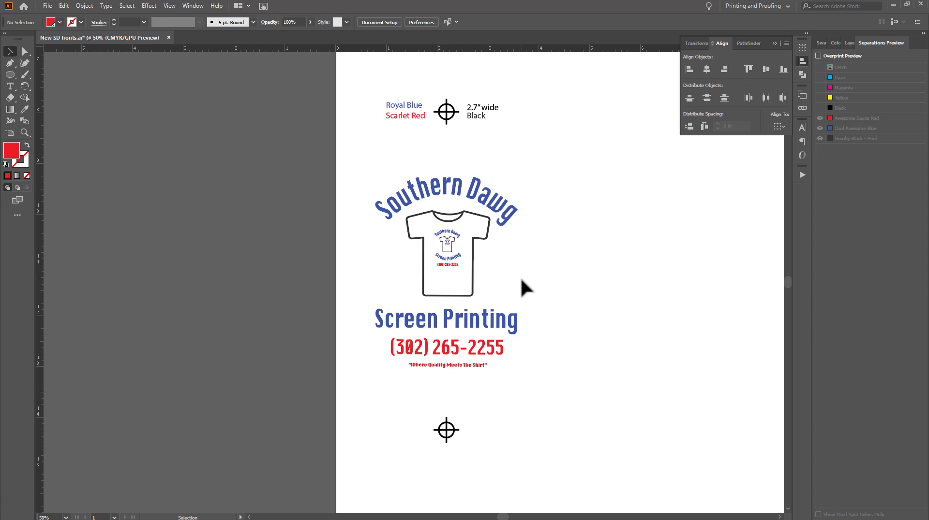
# Step: Set up a print job with AccuRIP Ruby to Canon Pro-100 as the printer and 13x19 Super B as the media size
pyautogui.click(47, 5)
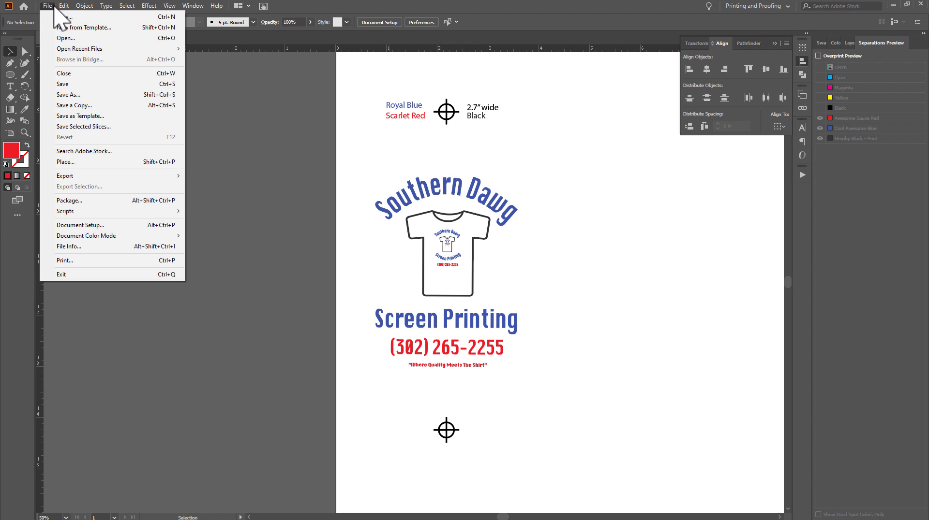
pyautogui.click(91, 260)
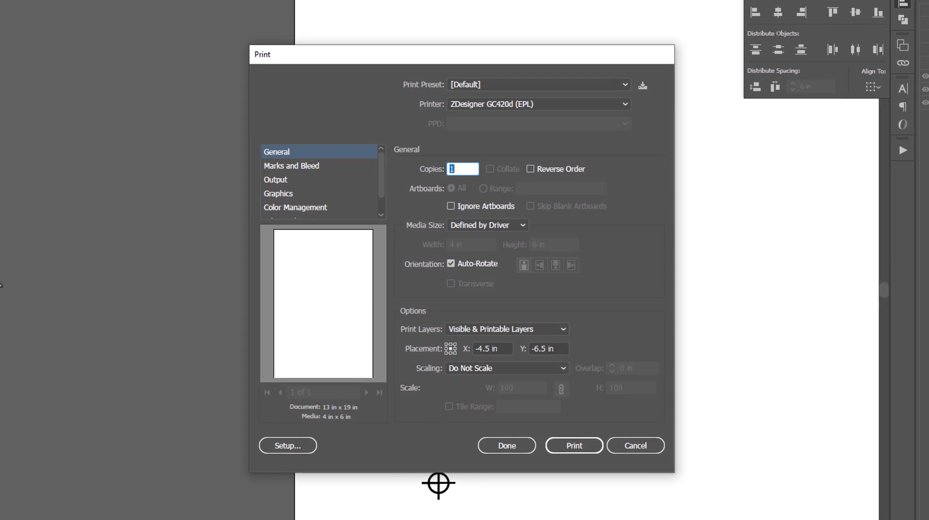
pyautogui.click(503, 104)
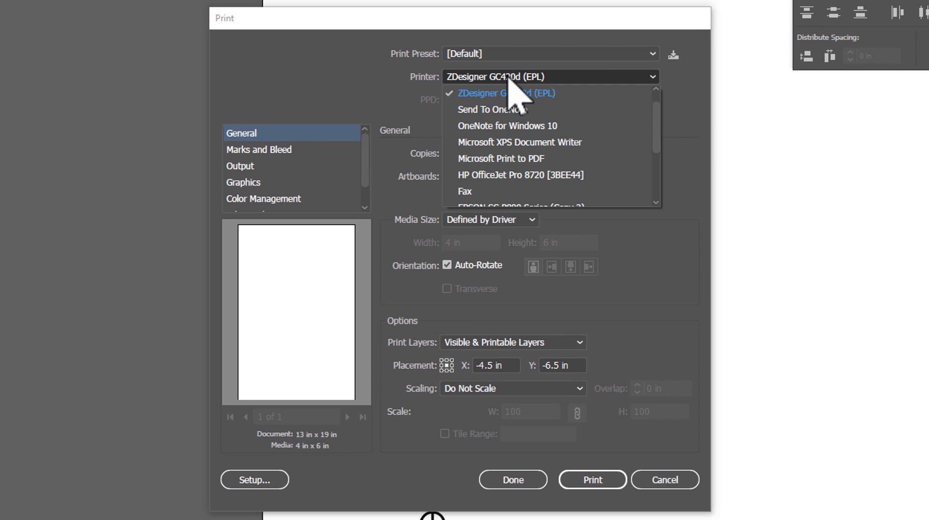
pyautogui.scroll(-3, 517, 198)
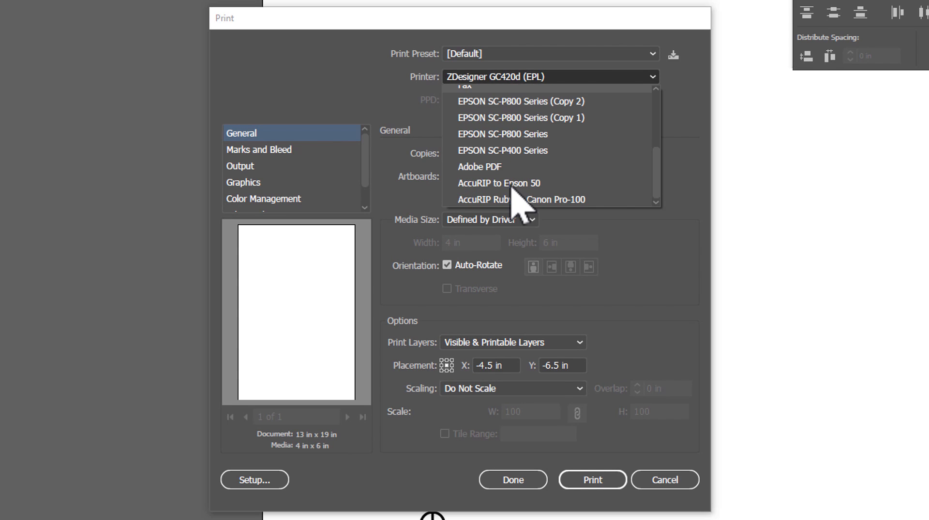
pyautogui.click(516, 200)
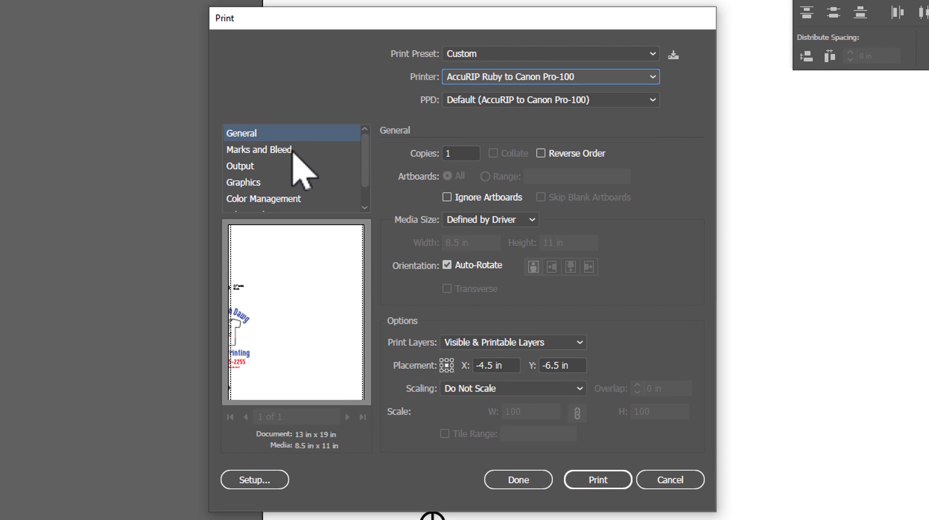
pyautogui.click(506, 226)
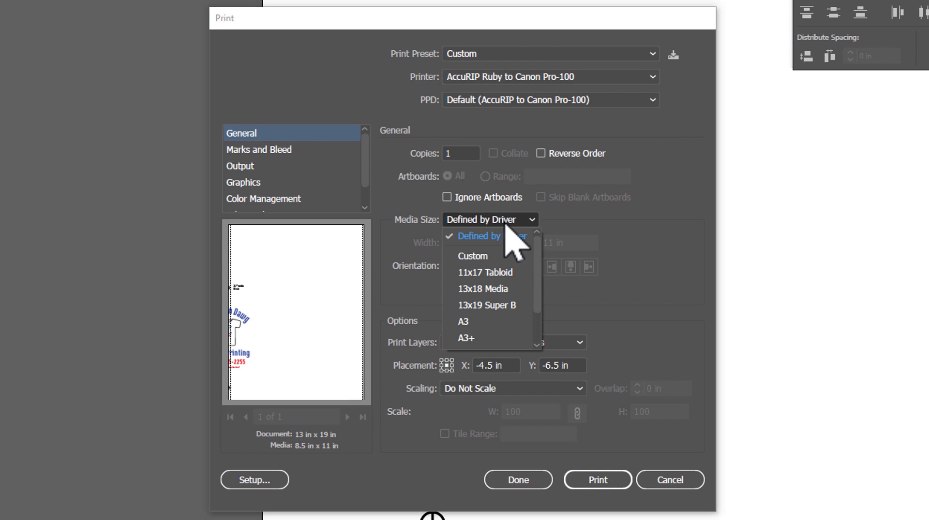
pyautogui.click(497, 305)
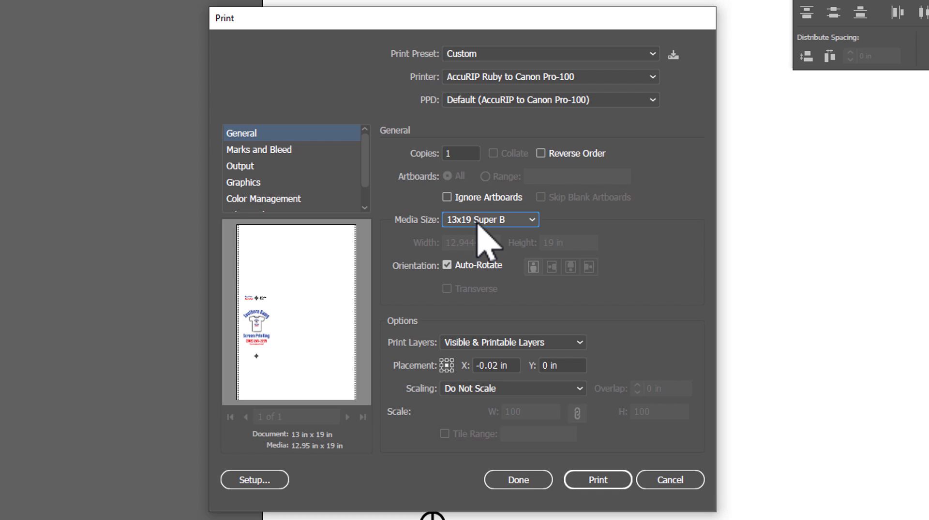
# Step: Change the print job's output mode to separations
pyautogui.click(256, 166)
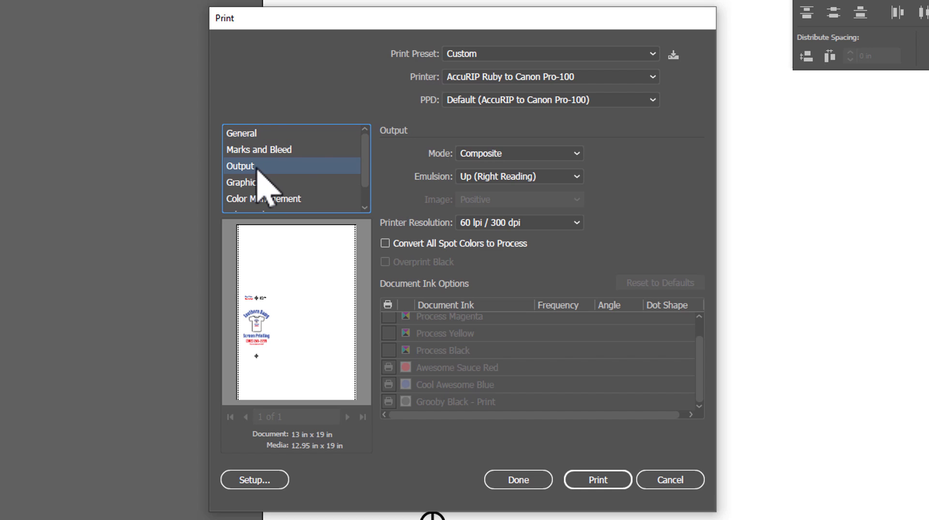
pyautogui.click(501, 153)
pyautogui.click(519, 188)
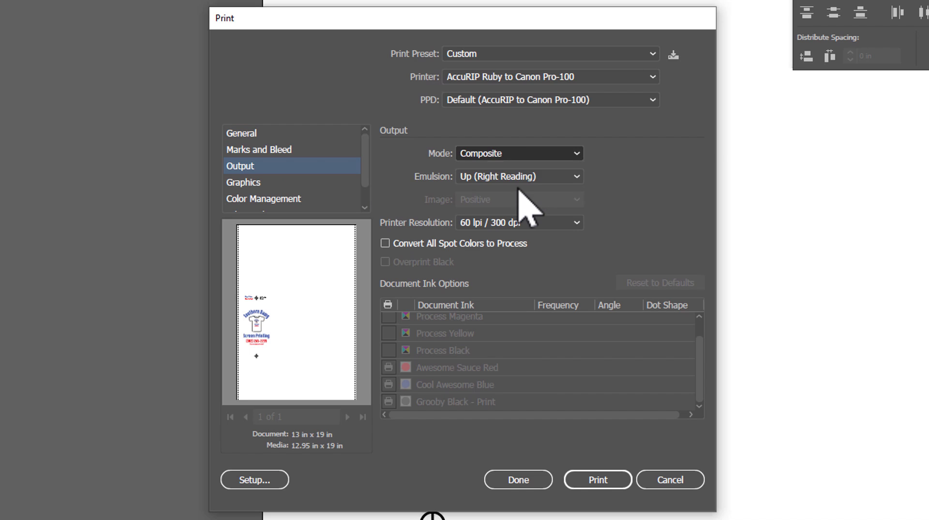